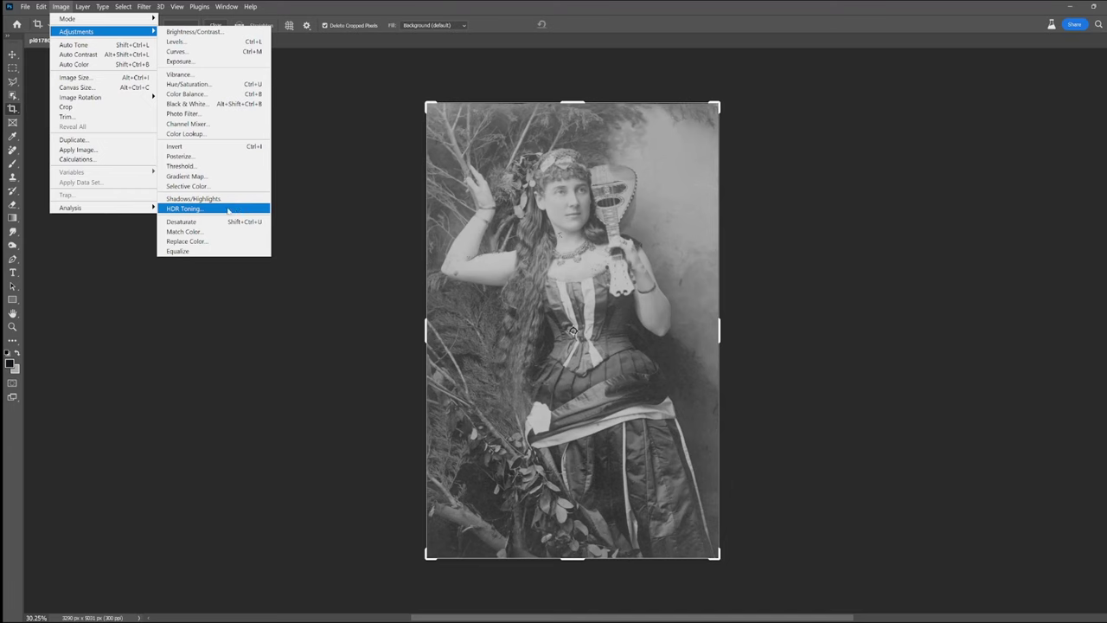
# Step: Apply HDR Toning to the photo with the Equalize Histogram method
pyautogui.click(787, 226)
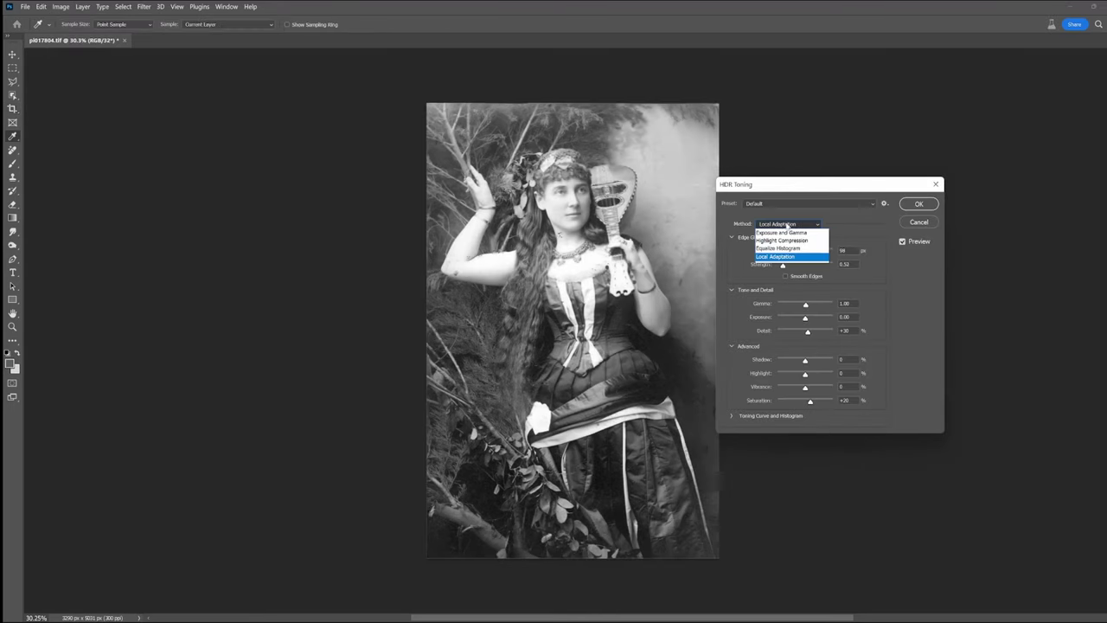
pyautogui.click(781, 249)
pyautogui.click(782, 227)
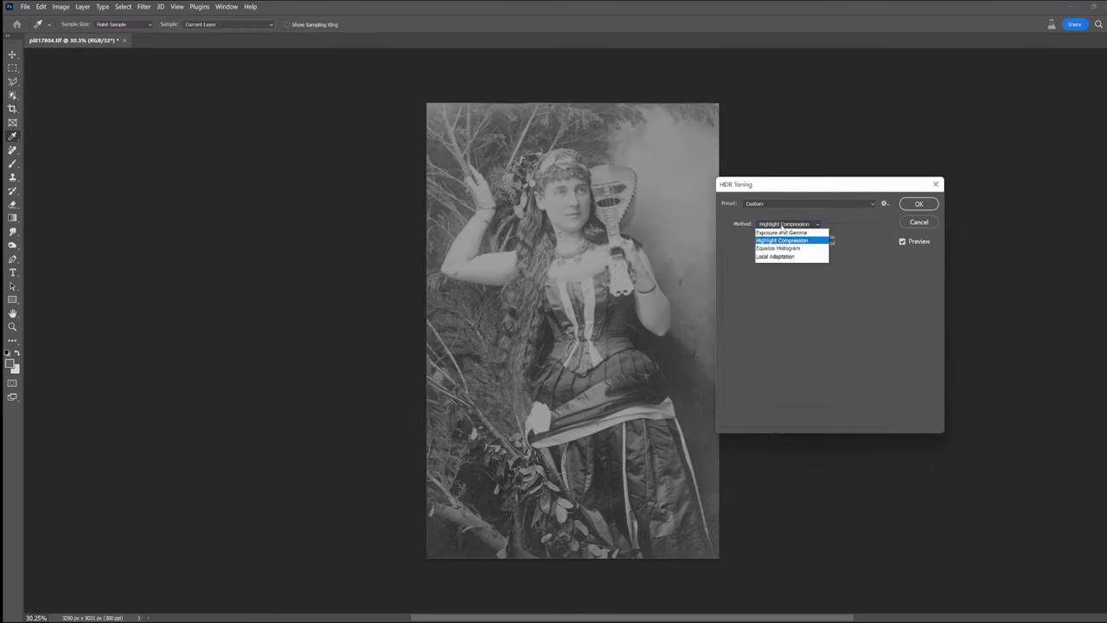
pyautogui.click(781, 249)
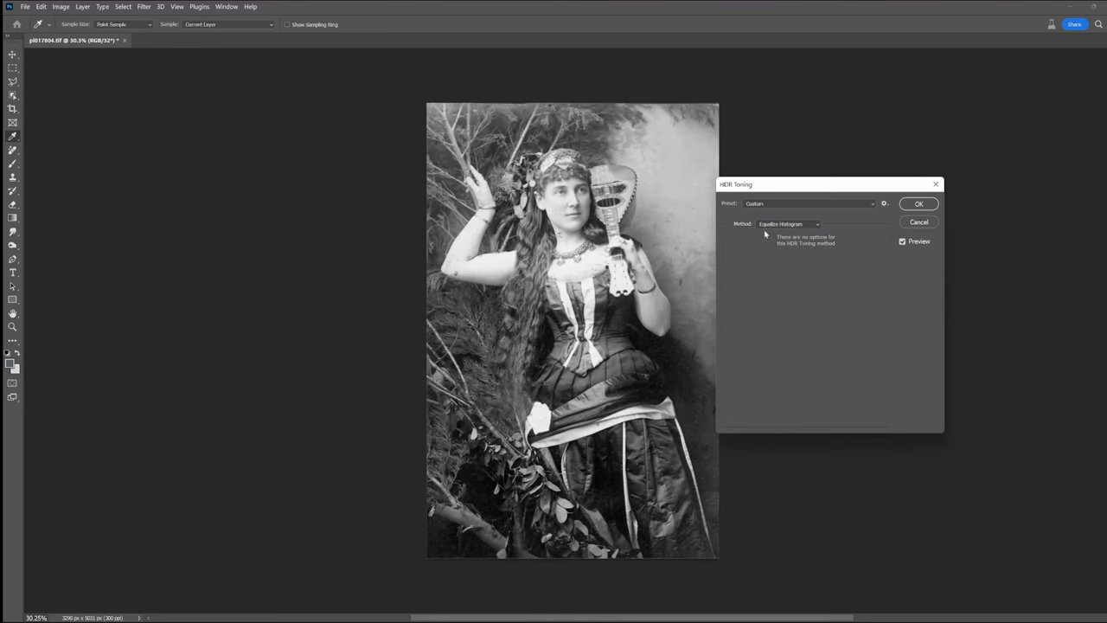
pyautogui.moveTo(780, 187); pyautogui.dragTo(800, 185)
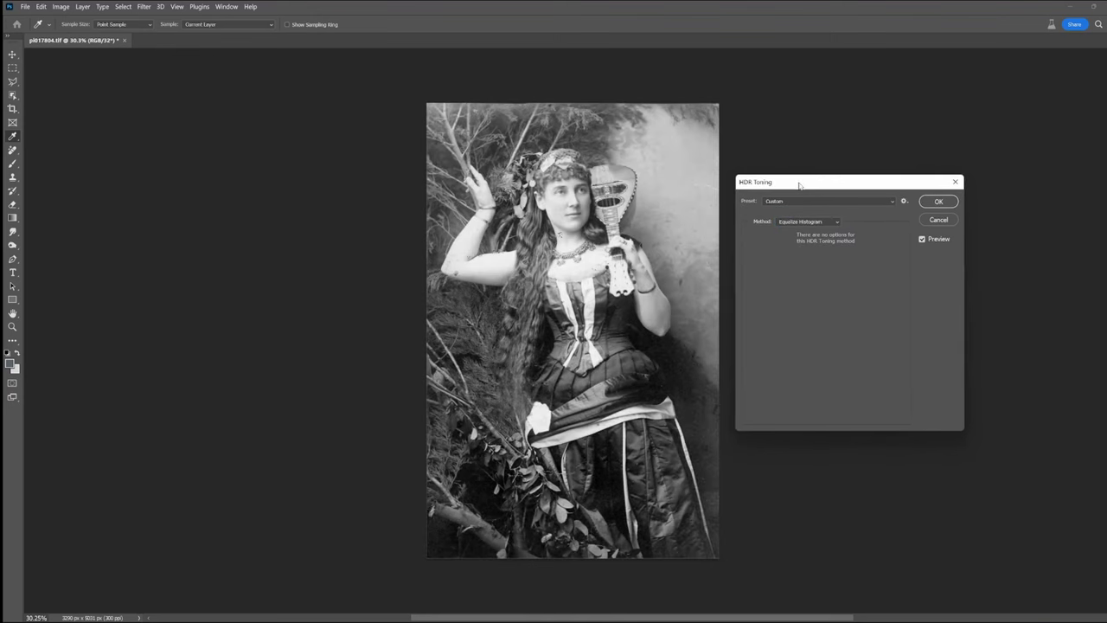
pyautogui.click(936, 203)
# Step: Examine the grain, spots and scratches around the face, arms, dress and backdrop up close
pyautogui.press('c')
pyautogui.scroll(1, 637, 298)
pyautogui.moveTo(683, 270); pyautogui.dragTo(539, 261)
pyautogui.scroll(6, 440, 153)
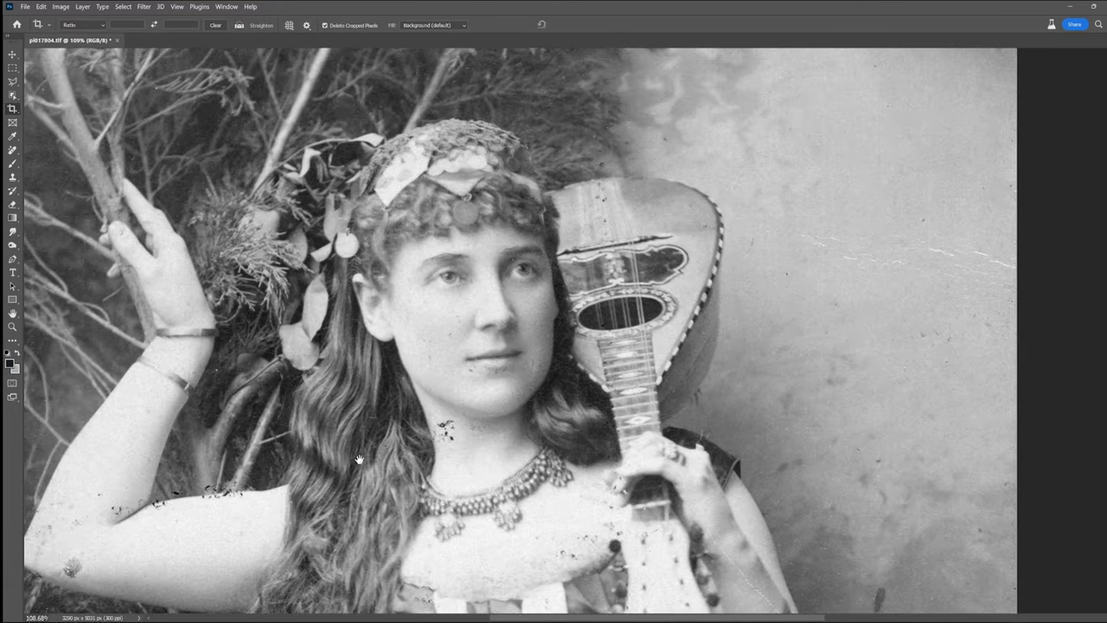
pyautogui.moveTo(359, 460); pyautogui.dragTo(625, 417)
pyautogui.moveTo(715, 537); pyautogui.dragTo(497, 262)
pyautogui.moveTo(804, 504); pyautogui.dragTo(669, 229)
pyautogui.scroll(-2, 772, 371)
pyautogui.scroll(8, 528, 421)
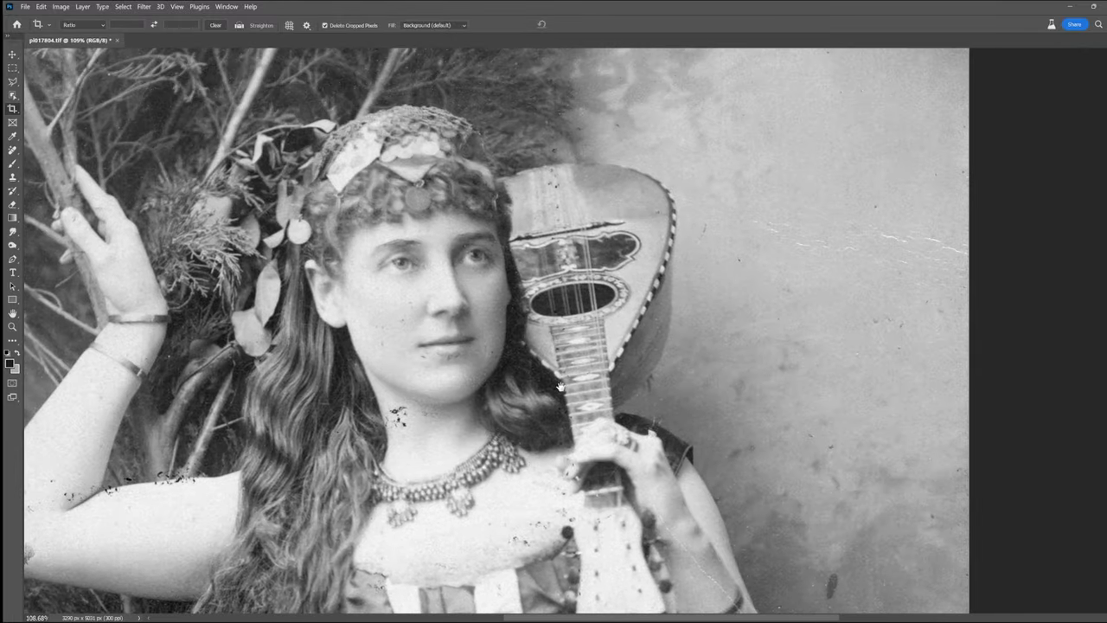
# Step: Run Topaz Photo AI with noise removal and face recovery, and save the result back to the open document
pyautogui.click(143, 7)
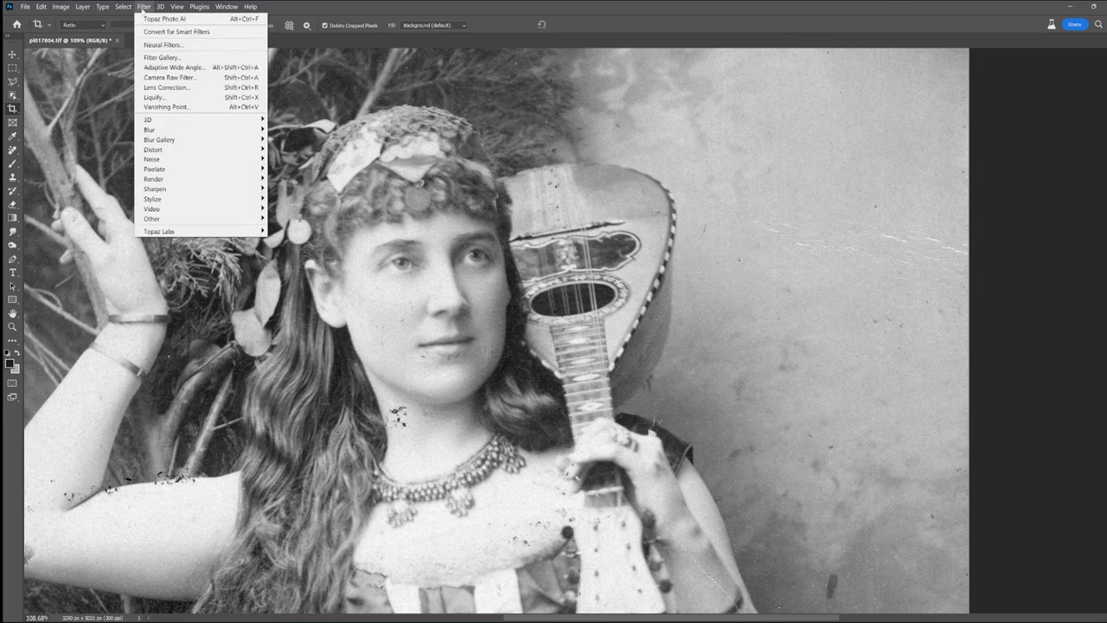
pyautogui.moveTo(233, 231)
pyautogui.click(296, 232)
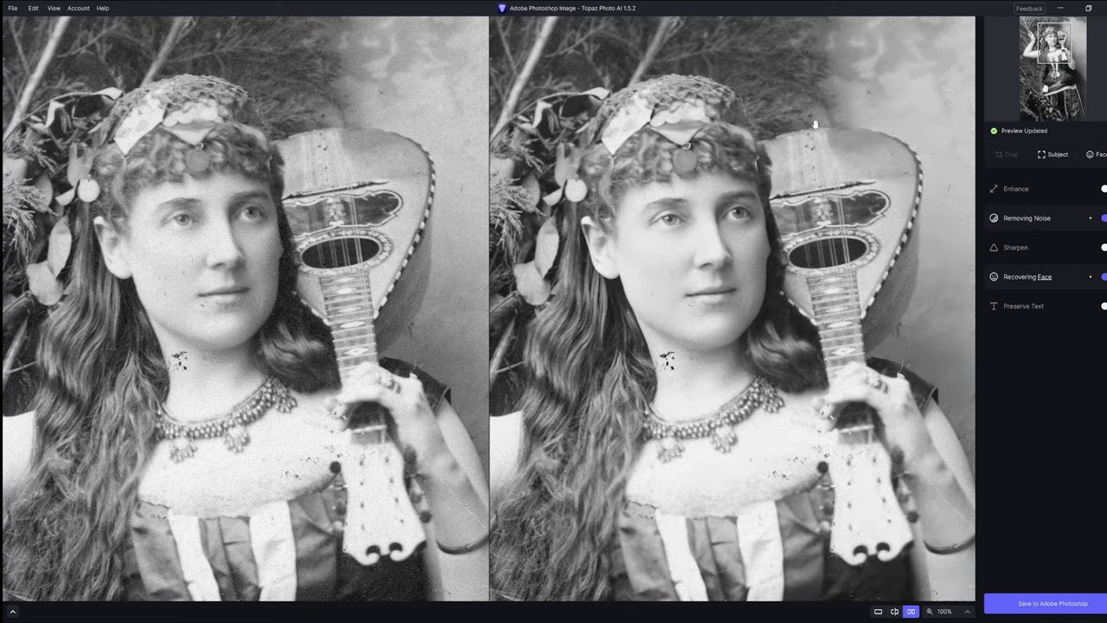
pyautogui.click(1031, 603)
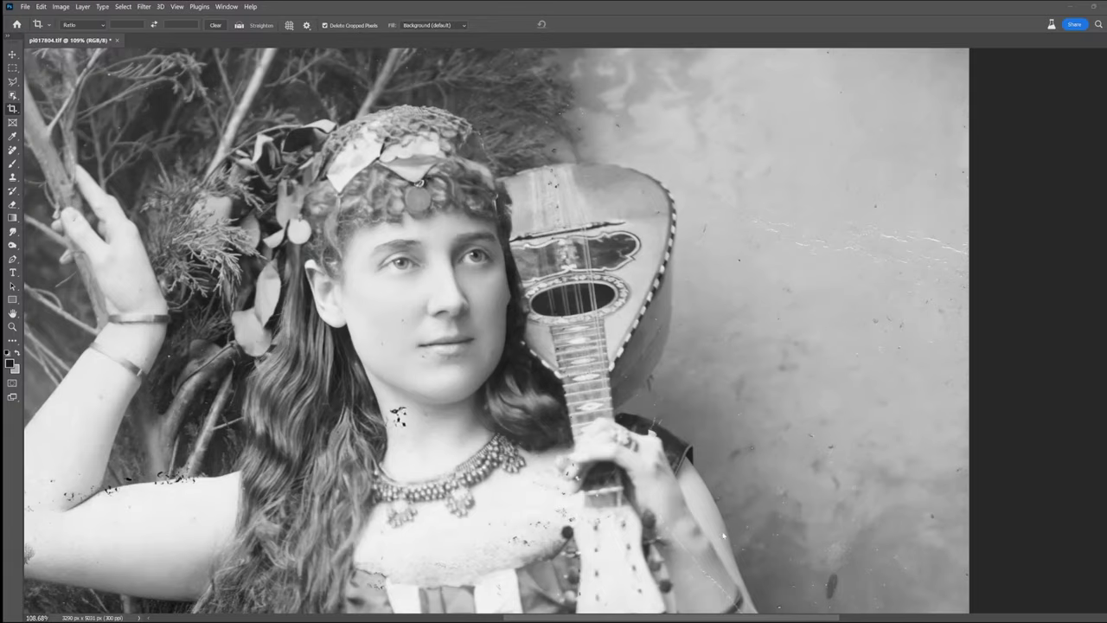
# Step: Inspect the denoised photo closely around the face, instrument, neckline and dress for remaining damage
pyautogui.moveTo(724, 536); pyautogui.dragTo(753, 302)
pyautogui.moveTo(706, 532); pyautogui.dragTo(831, 254)
pyautogui.press('Escape')
pyautogui.hotkey('ctrl', '0')
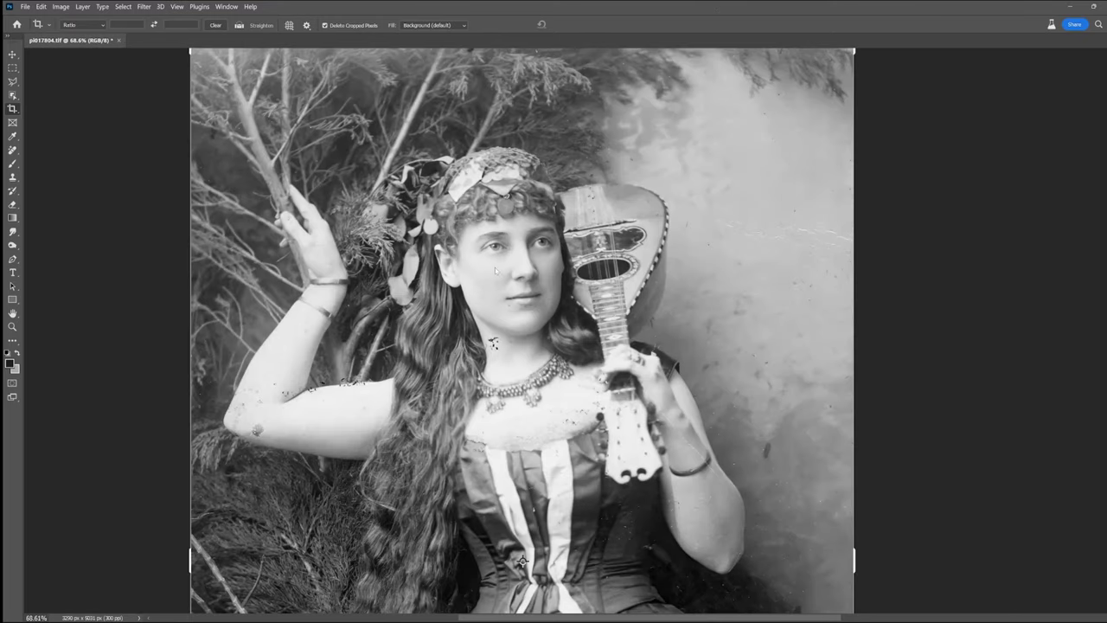
pyautogui.press('z')
pyautogui.moveTo(494, 268)
pyautogui.mouseDown()
pyautogui.moveTo(537, 268)
pyautogui.moveTo(489, 286)
pyautogui.mouseUp()
pyautogui.moveTo(663, 304); pyautogui.dragTo(623, 315)
pyautogui.moveTo(691, 445); pyautogui.dragTo(604, 162)
pyautogui.moveTo(619, 409); pyautogui.dragTo(624, 249)
pyautogui.moveTo(720, 502); pyautogui.dragTo(753, 481)
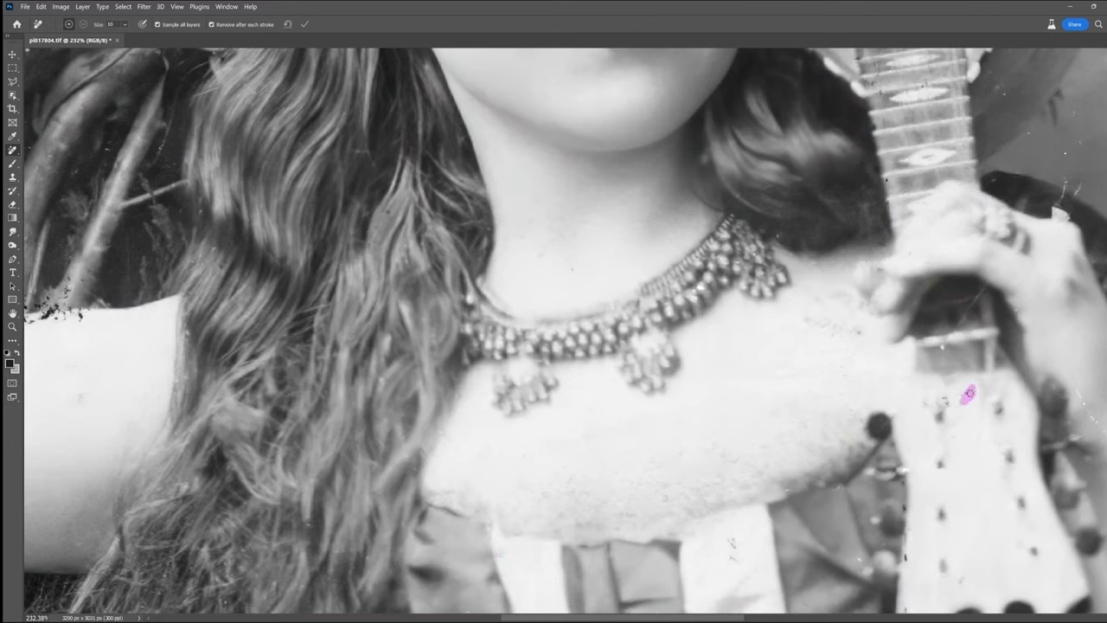
# Step: Clean specks from the branches and foliage around the headdress and raised arm with the Remove tool
pyautogui.scroll(15, 969, 394)
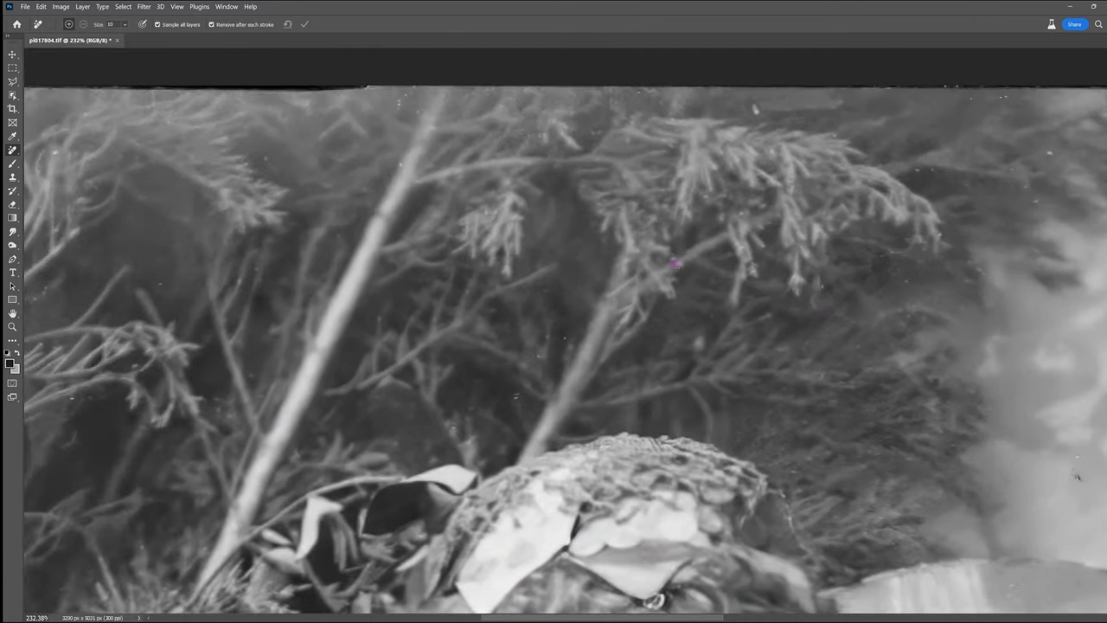
pyautogui.moveTo(346, 363); pyautogui.dragTo(634, 462)
pyautogui.click(507, 506)
pyautogui.moveTo(306, 581); pyautogui.dragTo(657, 400)
pyautogui.moveTo(313, 324); pyautogui.dragTo(316, 280)
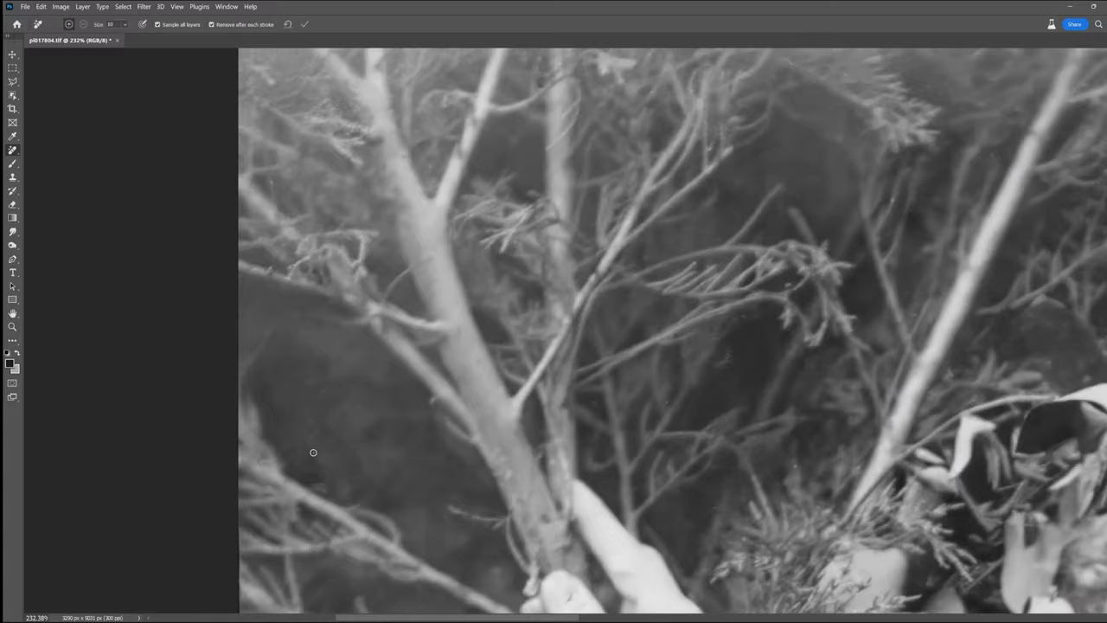
pyautogui.scroll(-2, 314, 453)
pyautogui.moveTo(864, 484); pyautogui.dragTo(533, 401)
pyautogui.moveTo(804, 432); pyautogui.dragTo(882, 148)
pyautogui.moveTo(432, 484); pyautogui.dragTo(672, 229)
pyautogui.click(511, 450)
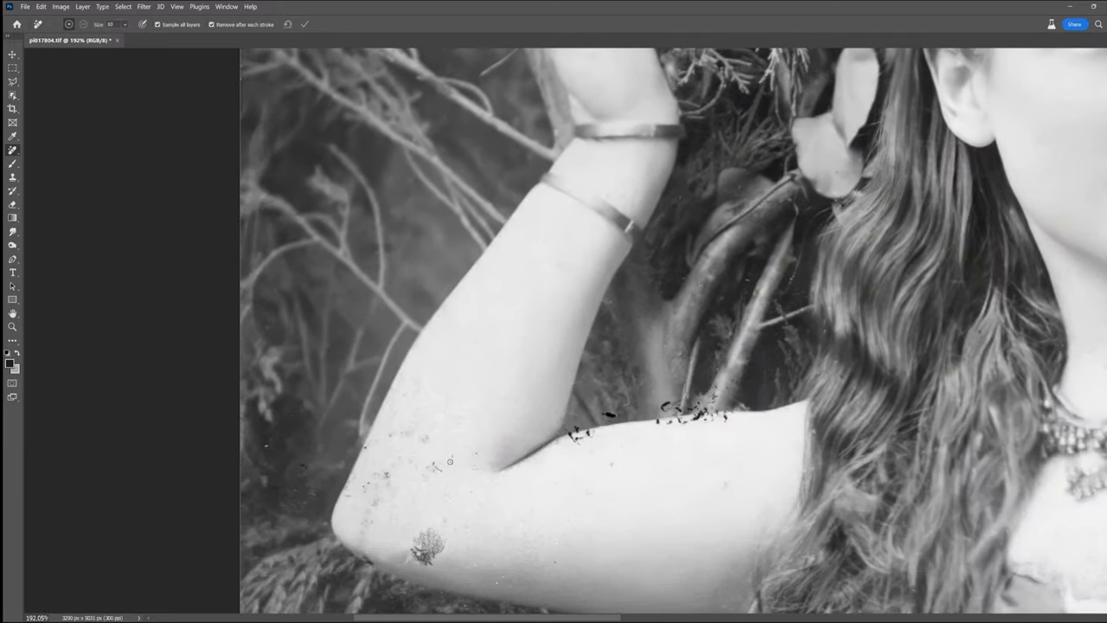
# Step: Enlarge the Remove brush to 25 and erase the dark blotches on the raised arm's elbow and along its upper arm
pyautogui.press(']')
pyautogui.press(']')
pyautogui.press(']')
pyautogui.click(348, 501)
pyautogui.moveTo(419, 529); pyautogui.dragTo(429, 553)
pyautogui.moveTo(570, 435); pyautogui.dragTo(590, 431)
pyautogui.click(609, 415)
pyautogui.moveTo(664, 407); pyautogui.dragTo(724, 417)
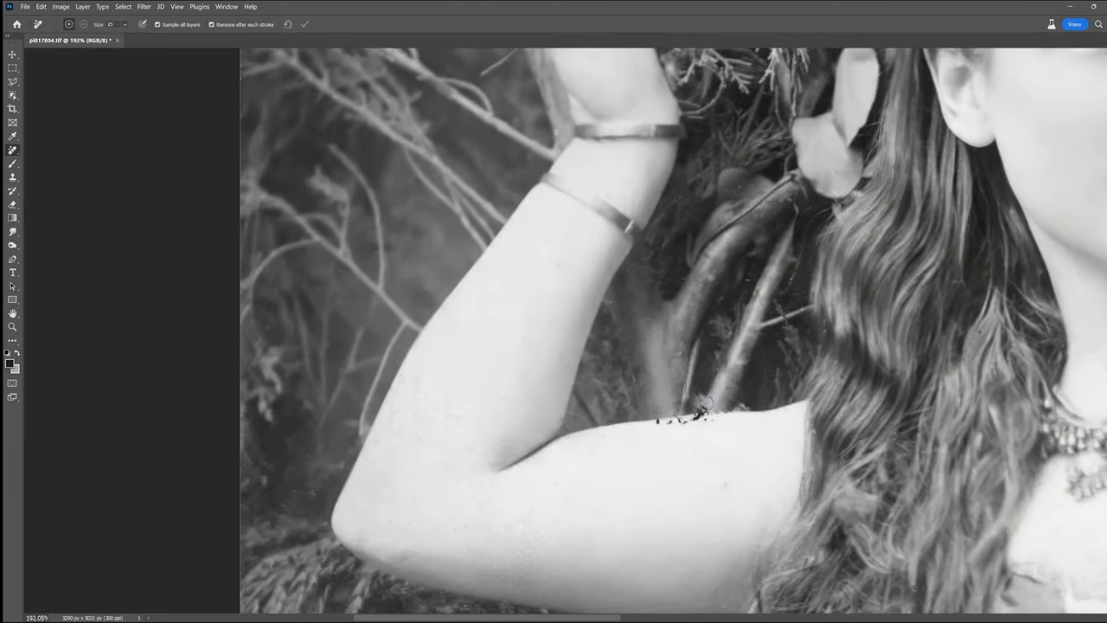
# Step: Remove the remaining marks from the upper arm and the foliage below the raised elbow
pyautogui.moveTo(692, 484); pyautogui.dragTo(375, 271)
pyautogui.click(350, 472)
pyautogui.moveTo(42, 525); pyautogui.dragTo(238, 419)
pyautogui.click(210, 378)
pyautogui.moveTo(135, 473); pyautogui.dragTo(192, 458)
pyautogui.moveTo(206, 580); pyautogui.dragTo(231, 577)
pyautogui.click(161, 514)
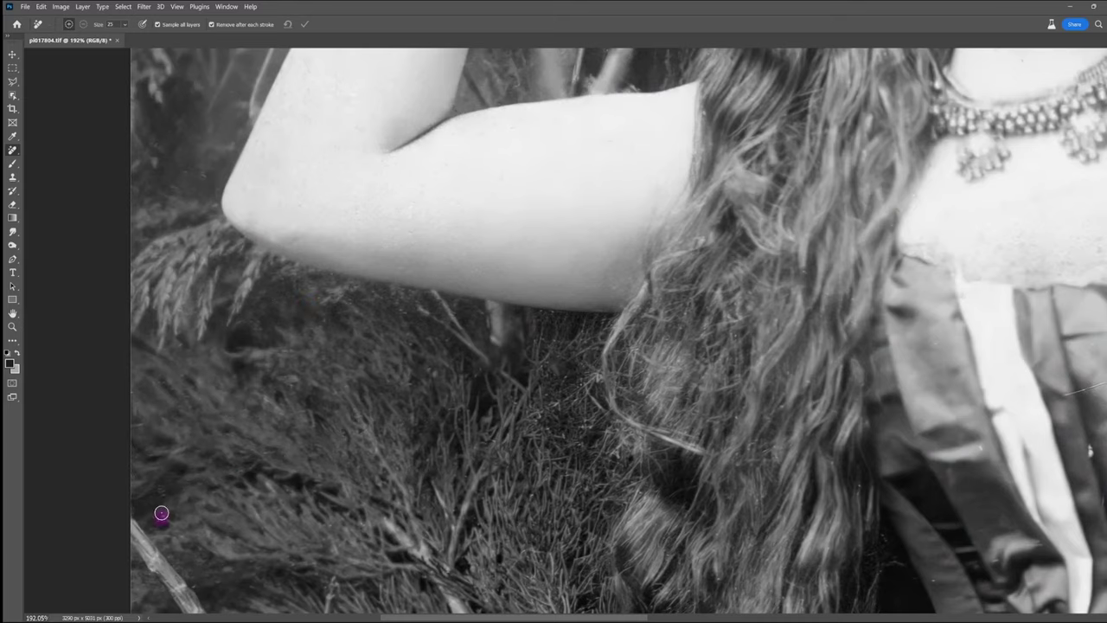
# Step: Remove the specks and scratches around the lower hair and the dress's bodice
pyautogui.moveTo(864, 346); pyautogui.dragTo(392, 360)
pyautogui.scroll(-5, 776, 319)
pyautogui.click(845, 139)
pyautogui.click(742, 543)
pyautogui.moveTo(865, 518); pyautogui.dragTo(815, 302)
pyautogui.click(774, 487)
pyautogui.moveTo(629, 400); pyautogui.dragTo(598, 429)
pyautogui.click(519, 413)
pyautogui.click(591, 512)
pyautogui.click(654, 425)
# Step: Clean the remaining blemishes from the foliage and the dress around the waist
pyautogui.moveTo(389, 420); pyautogui.dragTo(660, 376)
pyautogui.moveTo(665, 365); pyautogui.dragTo(658, 384)
pyautogui.moveTo(657, 430); pyautogui.dragTo(626, 241)
pyautogui.click(217, 290)
pyautogui.moveTo(925, 407); pyautogui.dragTo(524, 487)
pyautogui.click(797, 290)
pyautogui.click(571, 495)
pyautogui.scroll(-5, 570, 495)
pyautogui.scroll(-3, 445, 450)
# Step: Remove the jagged white crack running from the leaves across the skirt, plus the blemishes around it
pyautogui.moveTo(296, 500); pyautogui.dragTo(507, 461)
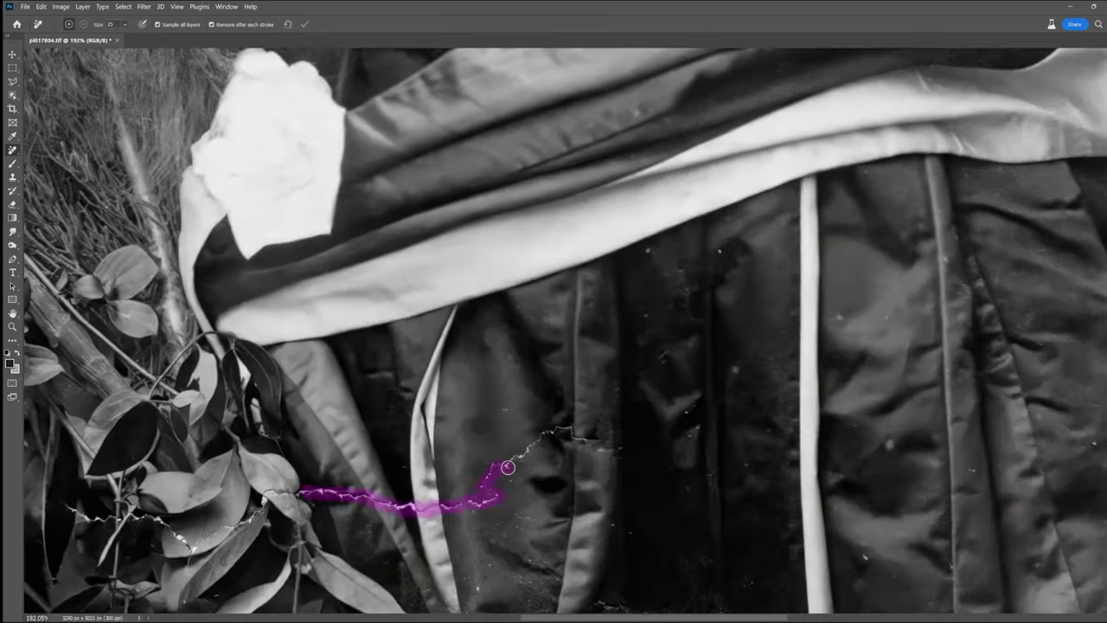
pyautogui.hscroll(-3, 524, 475)
pyautogui.moveTo(684, 605); pyautogui.dragTo(526, 450)
pyautogui.moveTo(578, 458); pyautogui.dragTo(568, 489)
pyautogui.click(580, 511)
pyautogui.moveTo(637, 431)
pyautogui.mouseDown()
pyautogui.moveTo(686, 425)
pyautogui.moveTo(653, 486)
pyautogui.mouseUp()
pyautogui.click(536, 386)
# Step: Remove the dust specks from the dark folds in the middle of the skirt
pyautogui.moveTo(673, 457); pyautogui.dragTo(677, 450)
pyautogui.moveTo(765, 462); pyautogui.dragTo(777, 465)
pyautogui.moveTo(730, 368); pyautogui.dragTo(726, 415)
pyautogui.moveTo(736, 469); pyautogui.dragTo(736, 522)
pyautogui.moveTo(787, 397); pyautogui.dragTo(798, 418)
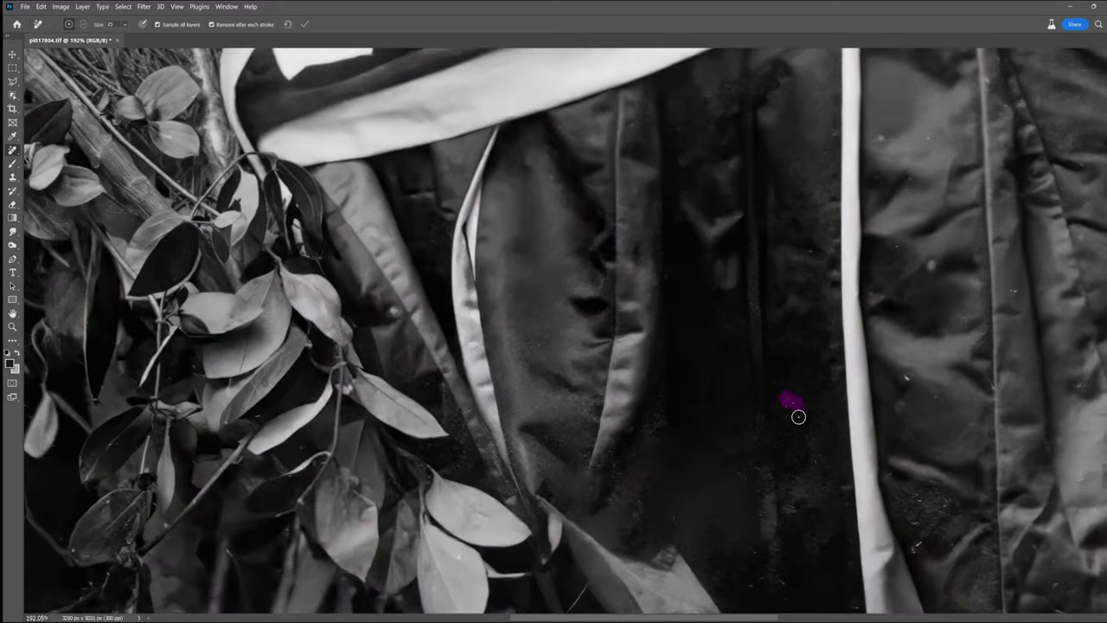
pyautogui.moveTo(765, 564); pyautogui.dragTo(717, 435)
pyautogui.moveTo(796, 470); pyautogui.dragTo(804, 492)
# Step: Clean the scratches and specks from the lower skirt and the leaves beside its hem
pyautogui.moveTo(700, 597); pyautogui.dragTo(485, 398)
pyautogui.moveTo(495, 423); pyautogui.dragTo(499, 426)
pyautogui.click(657, 222)
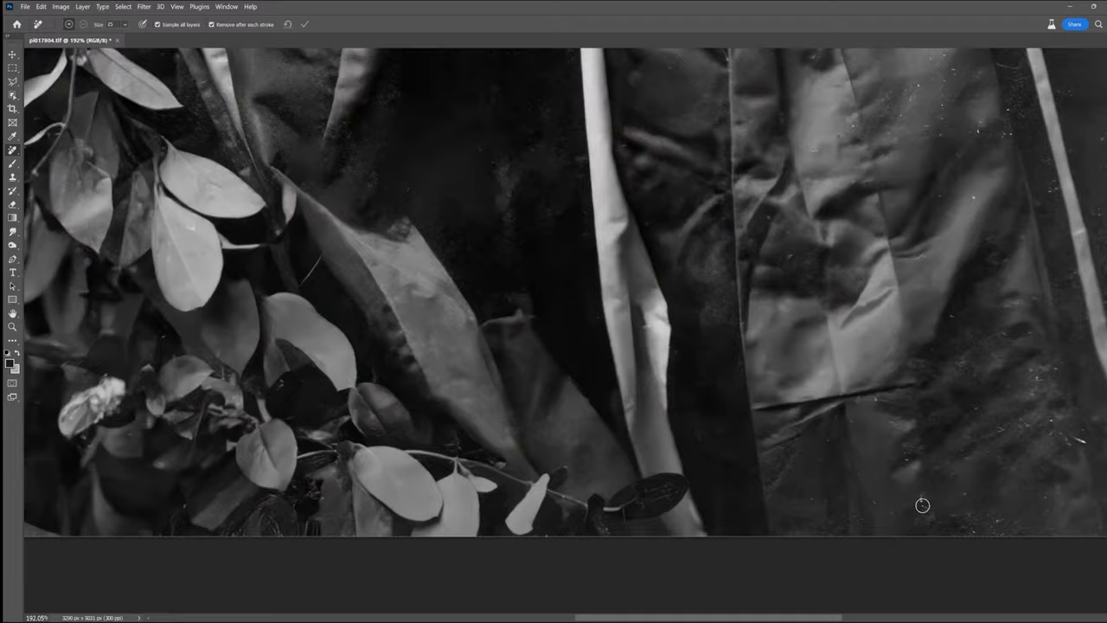
pyautogui.hscroll(3, 922, 504)
pyautogui.click(674, 453)
pyautogui.moveTo(672, 122); pyautogui.dragTo(535, 206)
pyautogui.moveTo(704, 344); pyautogui.dragTo(701, 361)
# Step: Enlarge the Remove brush to 45 and clear the dust from the skirt's outer side and the dark backdrop beside it
pyautogui.press(']')
pyautogui.press(']')
pyautogui.press(']')
pyautogui.press(']')
pyautogui.moveTo(449, 168); pyautogui.dragTo(445, 182)
pyautogui.click(666, 243)
pyautogui.moveTo(739, 290); pyautogui.dragTo(738, 389)
pyautogui.moveTo(567, 192); pyautogui.dragTo(569, 182)
pyautogui.scroll(-2, 784, 324)
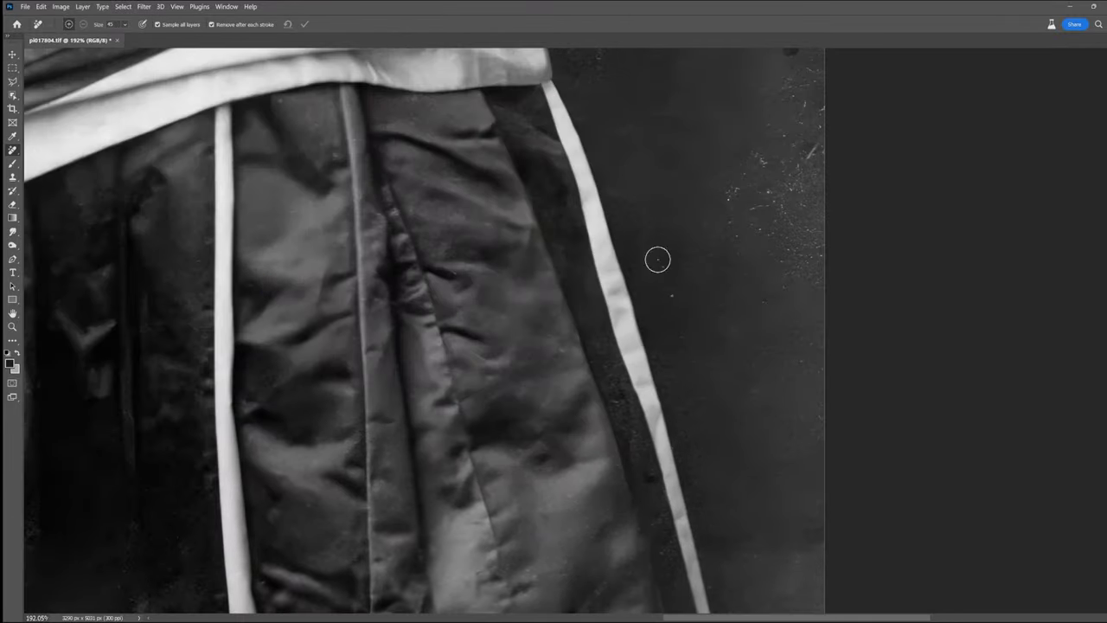
pyautogui.scroll(-4, 734, 447)
pyautogui.scroll(-4, 655, 338)
pyautogui.moveTo(685, 169); pyautogui.dragTo(693, 184)
# Step: Remove the spots around the shoulder, the braceleted forearm and the adjoining backdrop with the Remove tool
pyautogui.scroll(6, 680, 232)
pyautogui.click(336, 266)
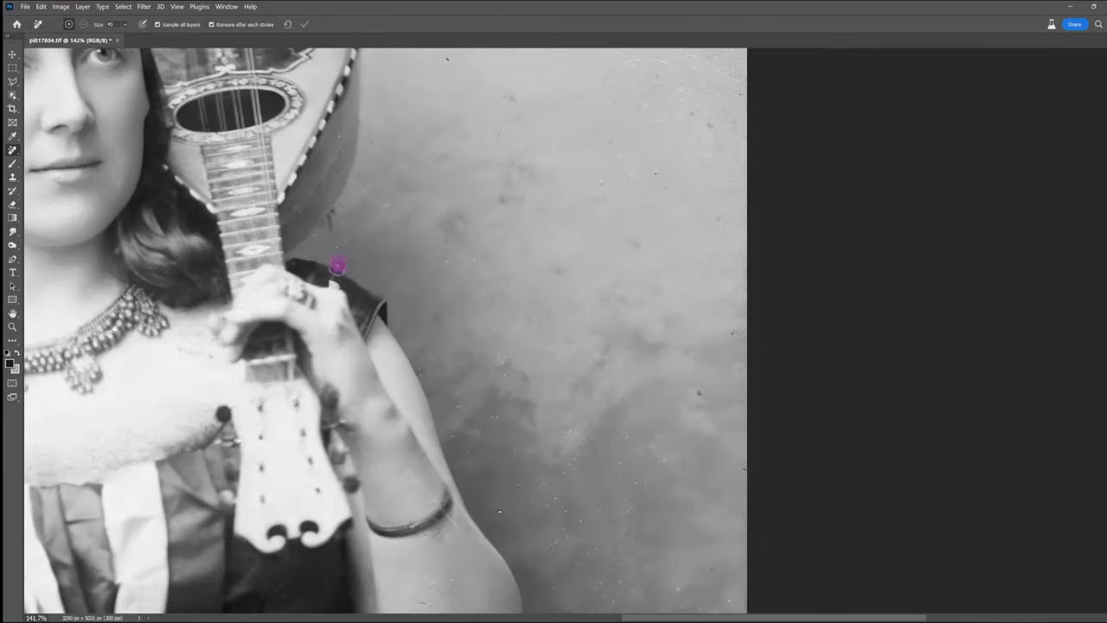
pyautogui.moveTo(454, 519); pyautogui.dragTo(478, 346)
pyautogui.click(486, 465)
pyautogui.moveTo(457, 497); pyautogui.dragTo(442, 511)
pyautogui.click(521, 511)
pyautogui.scroll(-3, 613, 454)
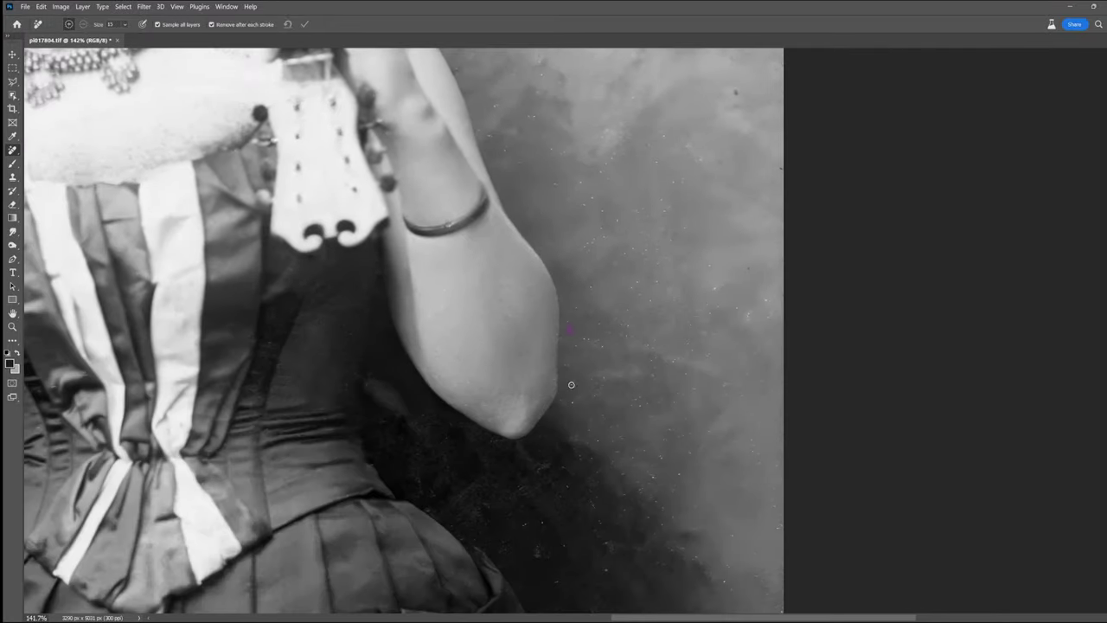
# Step: Enlarge the Remove brush and erase the scratches and spots from the light backdrop beside the instrument
pyautogui.scroll(8, 660, 427)
pyautogui.hscroll(-3, 660, 427)
pyautogui.click(465, 225)
pyautogui.press(']')
pyautogui.press(']')
pyautogui.press(']')
pyautogui.moveTo(604, 140); pyautogui.dragTo(567, 373)
pyautogui.click(640, 243)
pyautogui.moveTo(662, 223); pyautogui.dragTo(880, 221)
pyautogui.moveTo(750, 415); pyautogui.dragTo(738, 293)
pyautogui.moveTo(532, 467); pyautogui.dragTo(523, 492)
# Step: Switch to the Healing Brush and heal the remaining specks on the backdrop and around the braceleted arm's elbow
pyautogui.scroll(-2, 523, 491)
pyautogui.hotkey('shift', 'j')
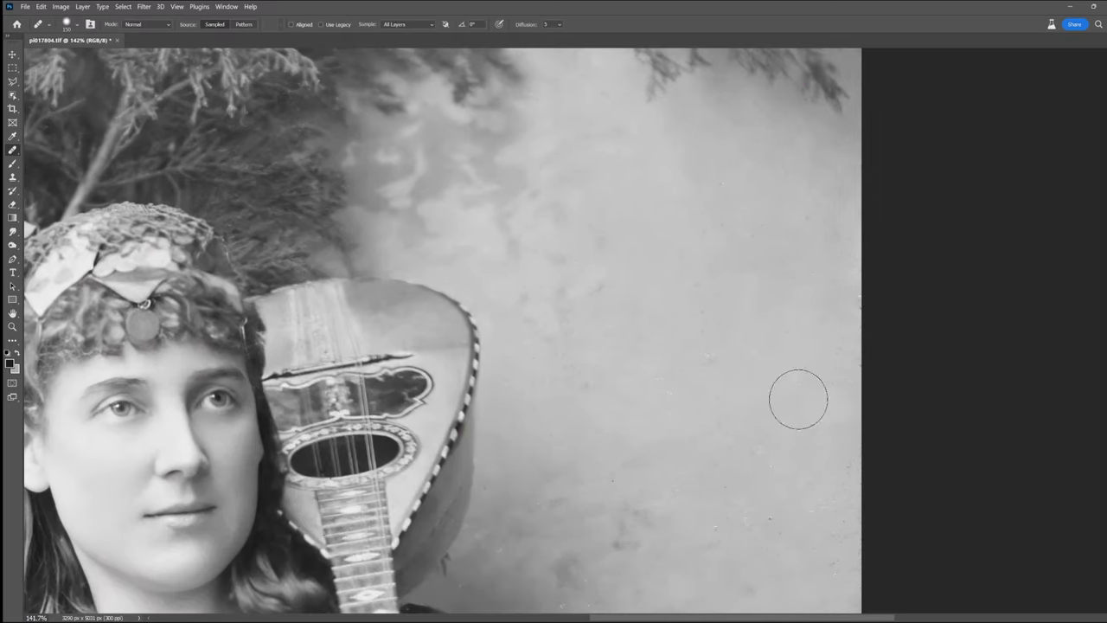
pyautogui.scroll(-4, 778, 415)
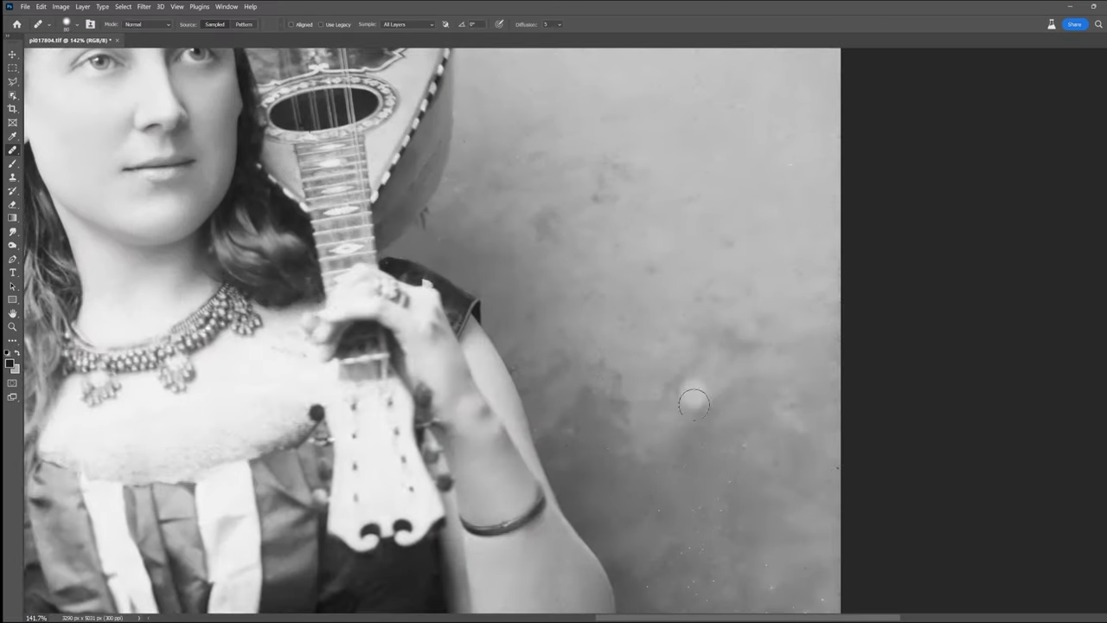
pyautogui.scroll(-3, 692, 397)
pyautogui.scroll(-3, 694, 517)
pyautogui.scroll(4, 694, 517)
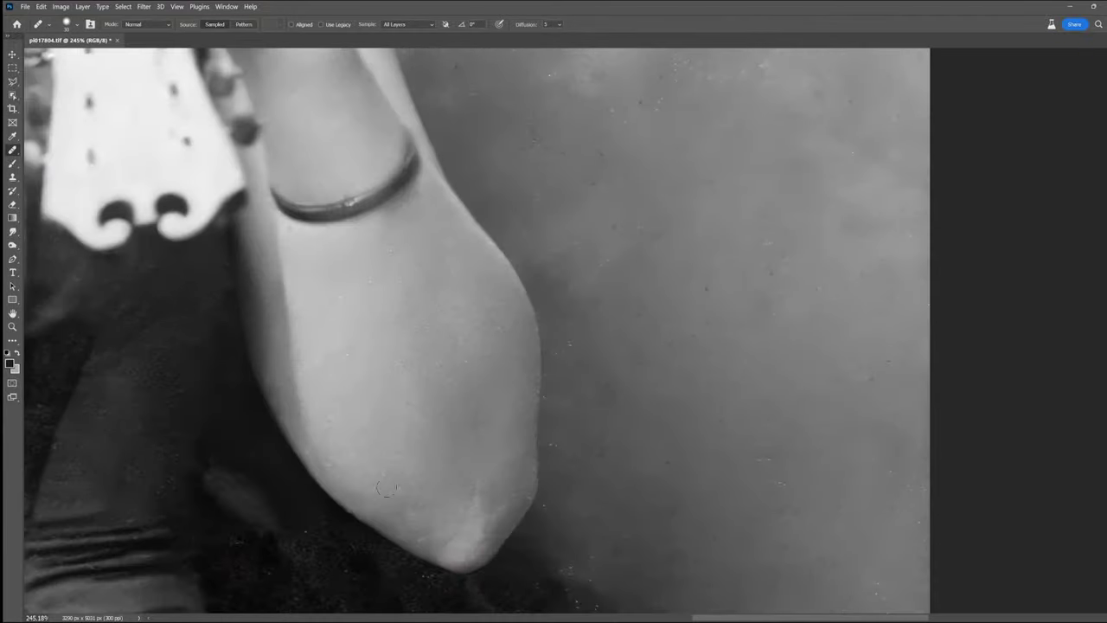
pyautogui.scroll(2, 571, 471)
pyautogui.click(641, 508)
pyautogui.moveTo(640, 519)
pyautogui.mouseDown()
pyautogui.moveTo(608, 356)
pyautogui.moveTo(621, 361)
pyautogui.mouseUp()
pyautogui.click(472, 517)
pyautogui.click(827, 458)
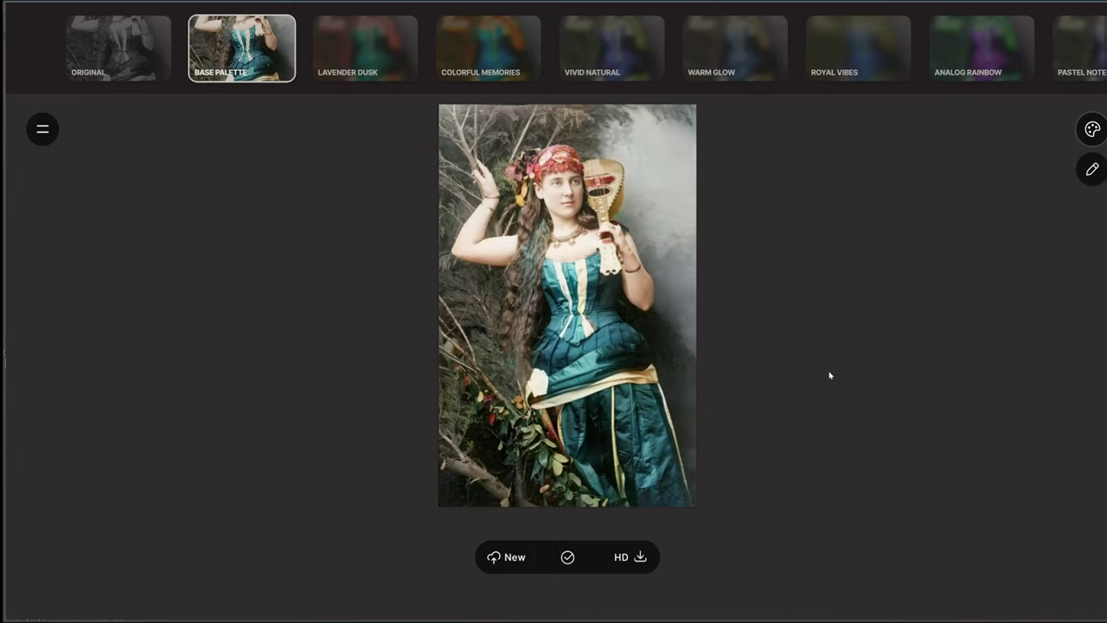
# Step: Switch to the colorizing web app, try the Outdoor Vibes palette, download the Garden Delights version, and choose Vintage Charm
pyautogui.click(1068, 60)
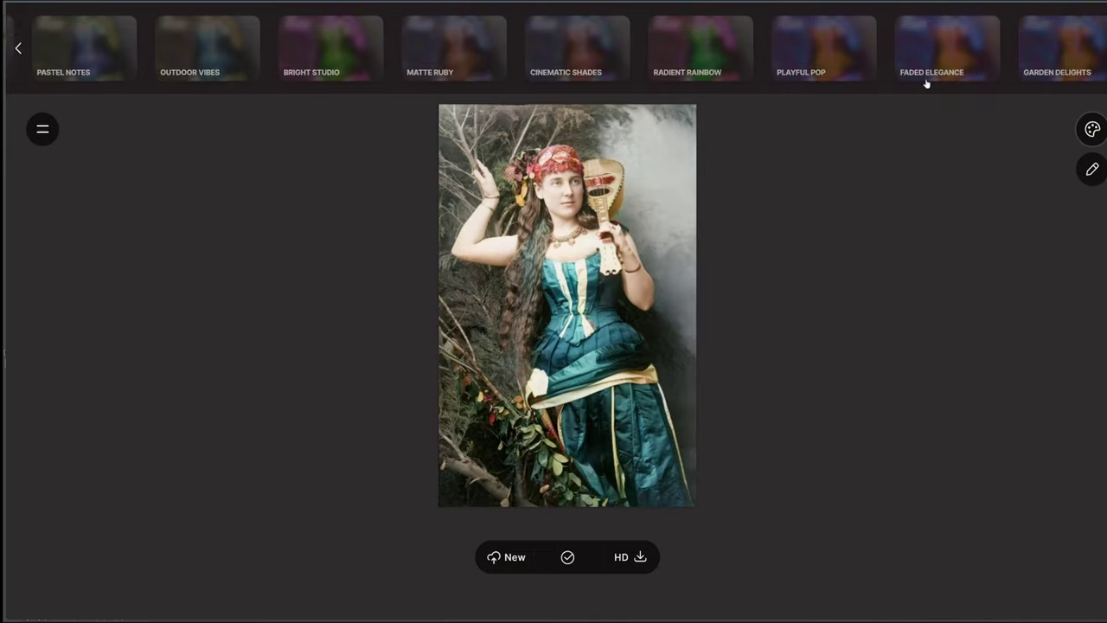
pyautogui.click(171, 62)
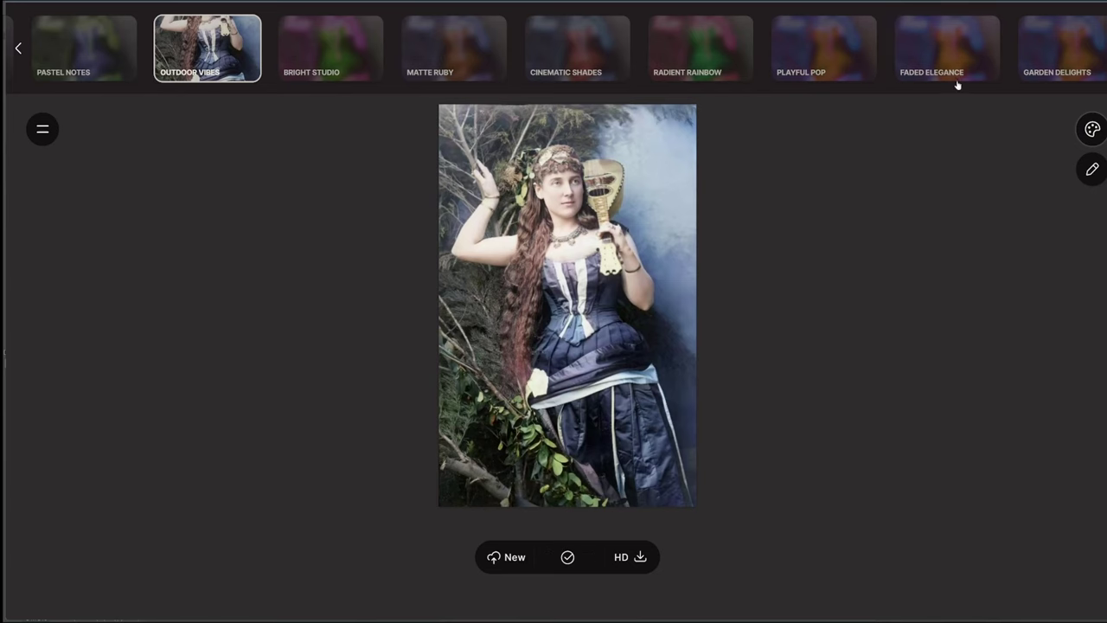
pyautogui.click(1029, 62)
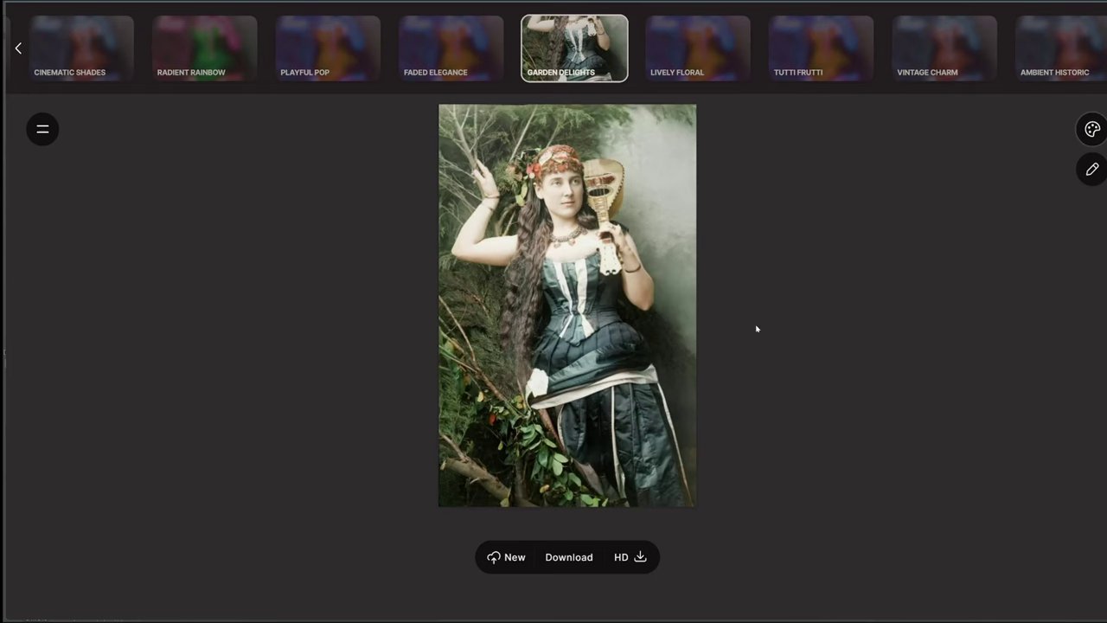
pyautogui.click(568, 557)
pyautogui.click(965, 57)
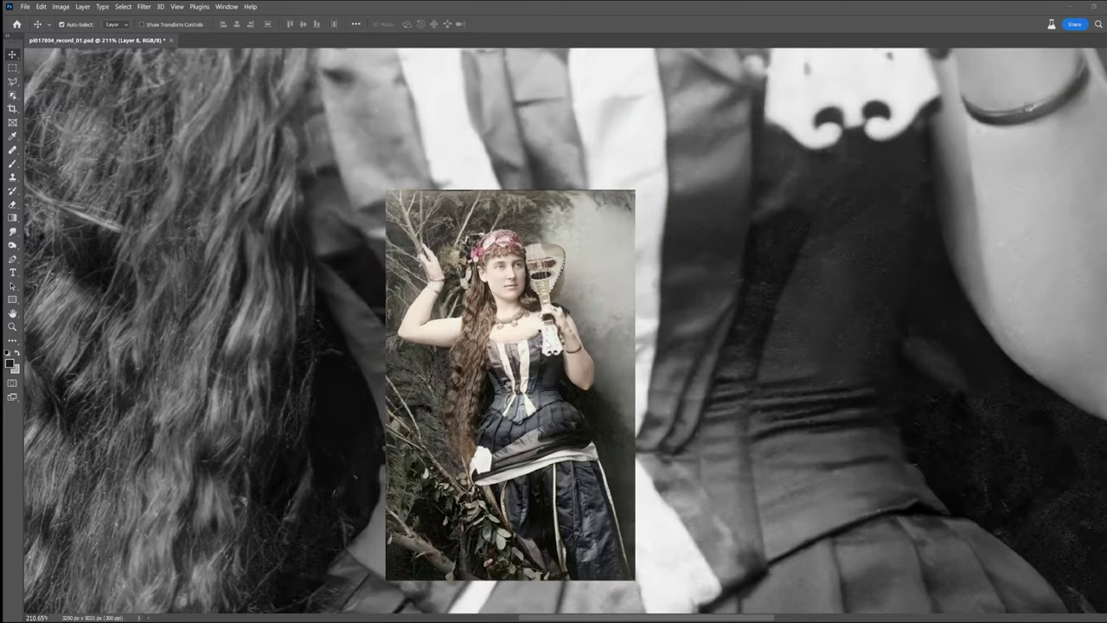
# Step: Switch to Photoshop, show the layers list beside the photo and extend it to reveal every layer down to Background
pyautogui.scroll(-8, 547, 341)
pyautogui.scroll(2, 546, 341)
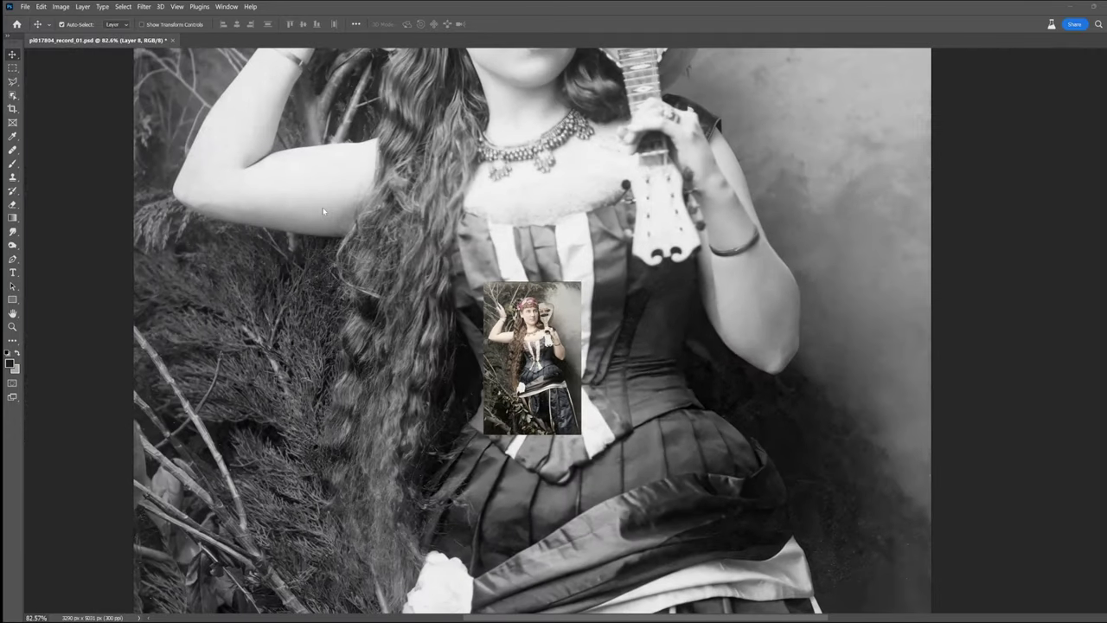
pyautogui.click(226, 7)
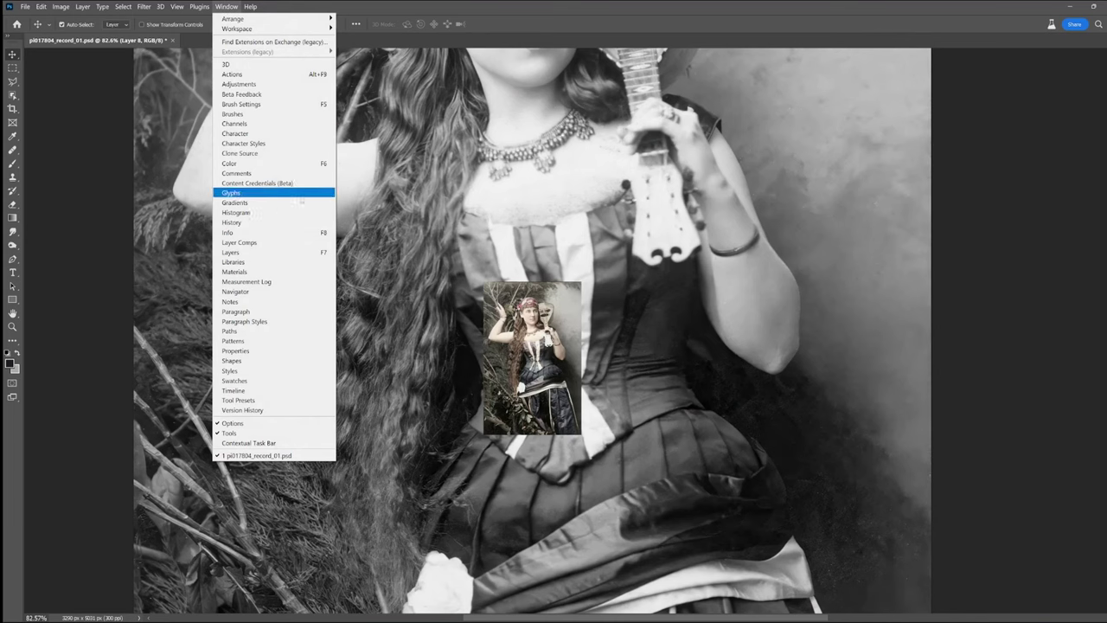
pyautogui.click(259, 251)
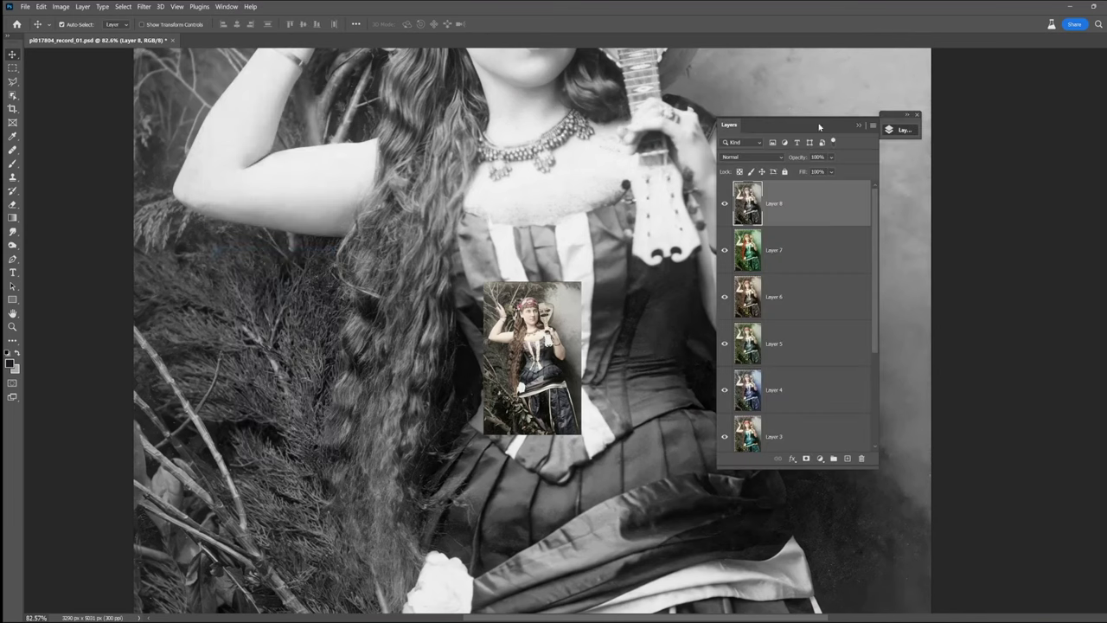
pyautogui.moveTo(820, 127); pyautogui.dragTo(1011, 125)
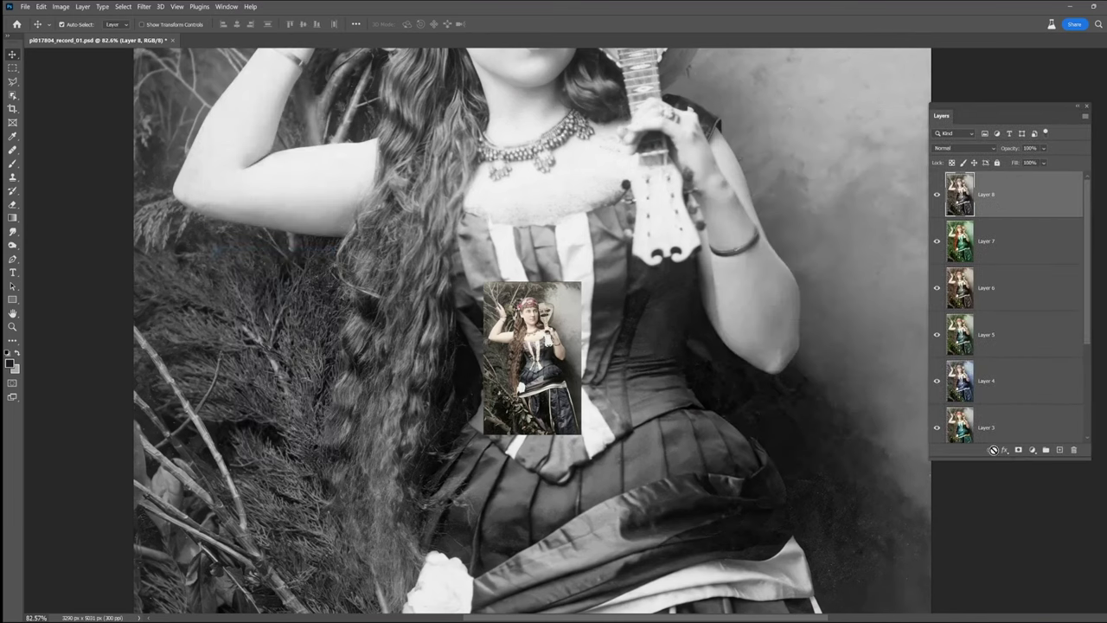
pyautogui.moveTo(983, 460); pyautogui.dragTo(983, 601)
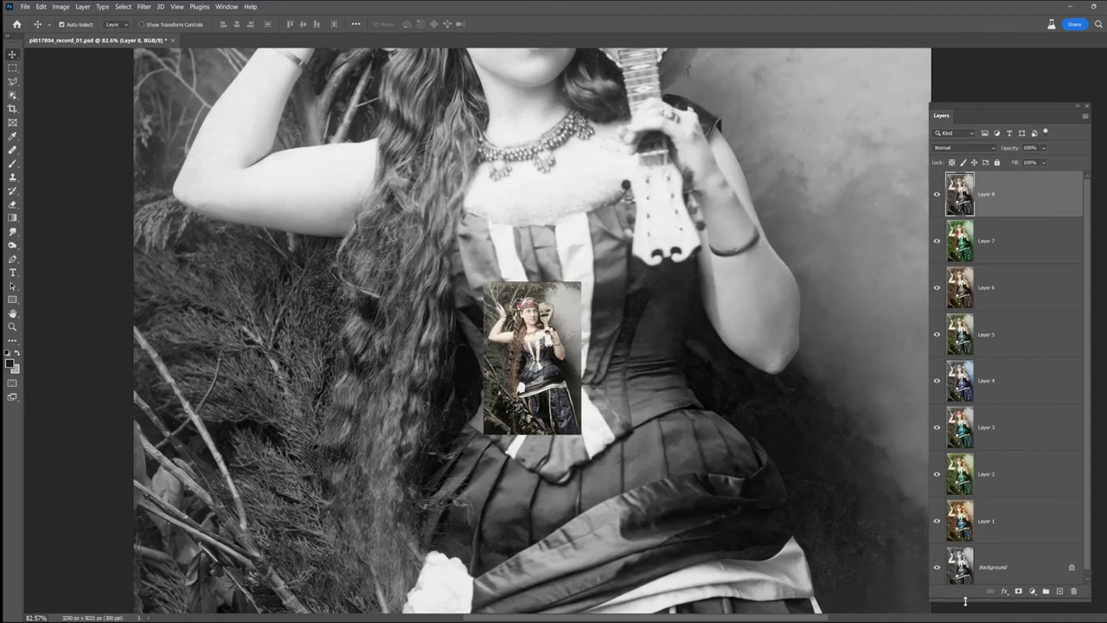
# Step: Select Layer 8 through Layer 1 and scale them together to match the full canvas of the Background photo
pyautogui.keyDown('shift'); pyautogui.click(1015, 530); pyautogui.keyUp('shift')
pyautogui.scroll(-9, 806, 420)
pyautogui.moveTo(767, 365); pyautogui.dragTo(595, 325)
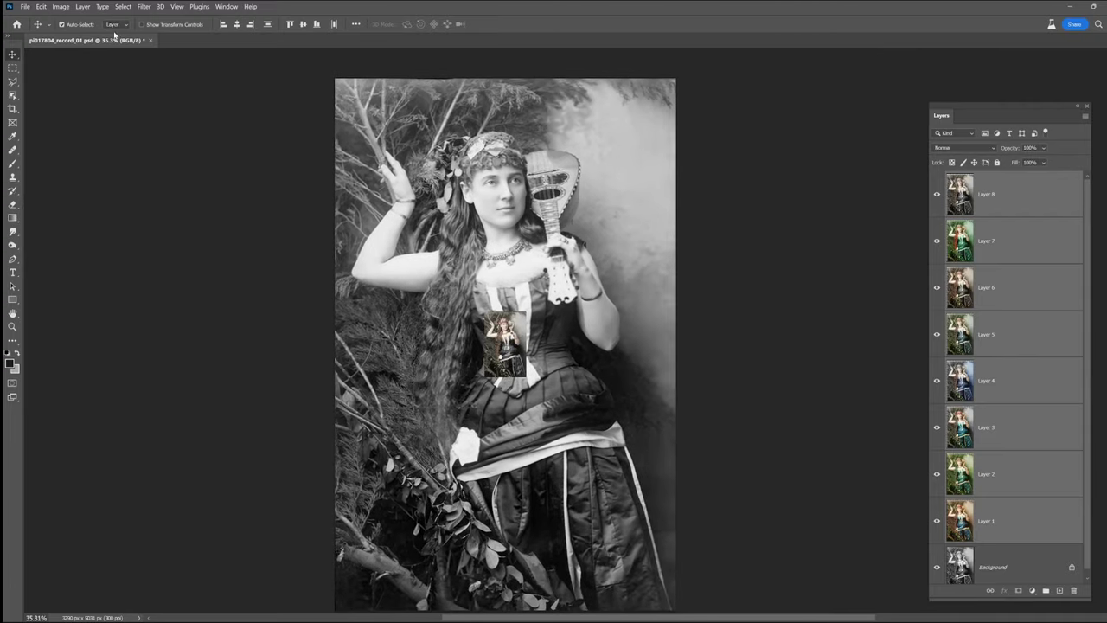
pyautogui.hotkey('ctrl', 't')
pyautogui.moveTo(485, 312); pyautogui.dragTo(337, 78)
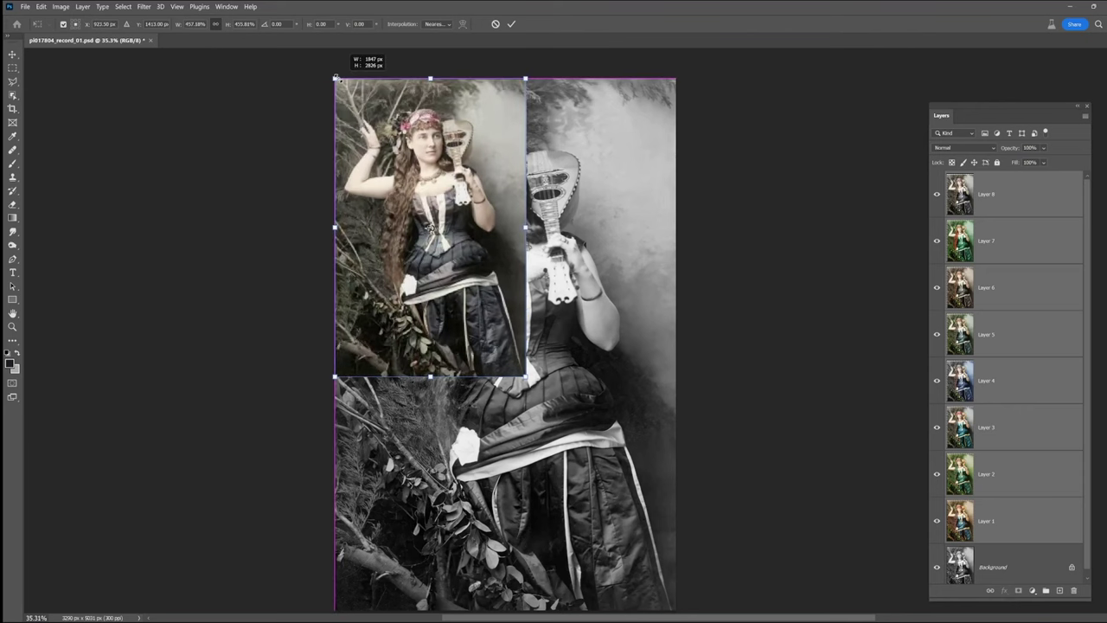
pyautogui.moveTo(525, 377); pyautogui.dragTo(675, 610)
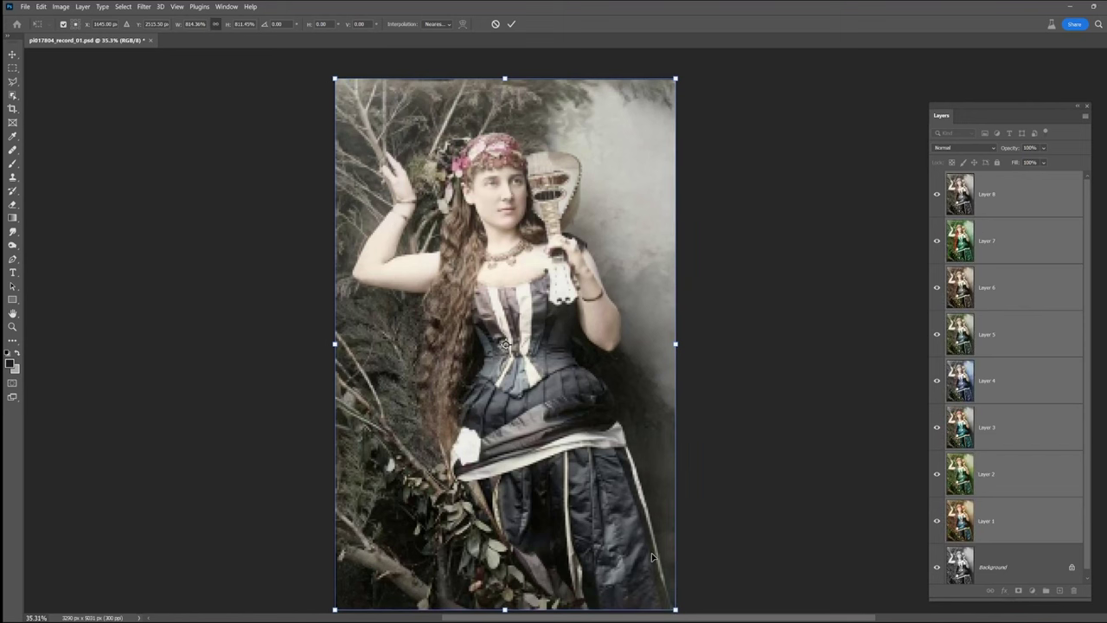
pyautogui.press('Return')
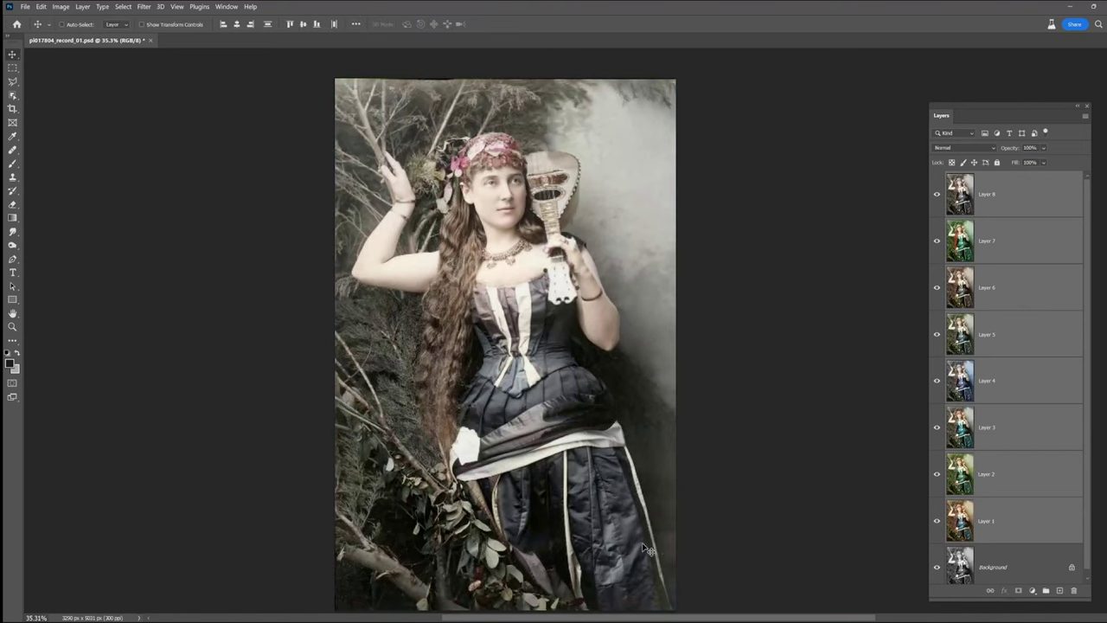
pyautogui.scroll(10, 642, 550)
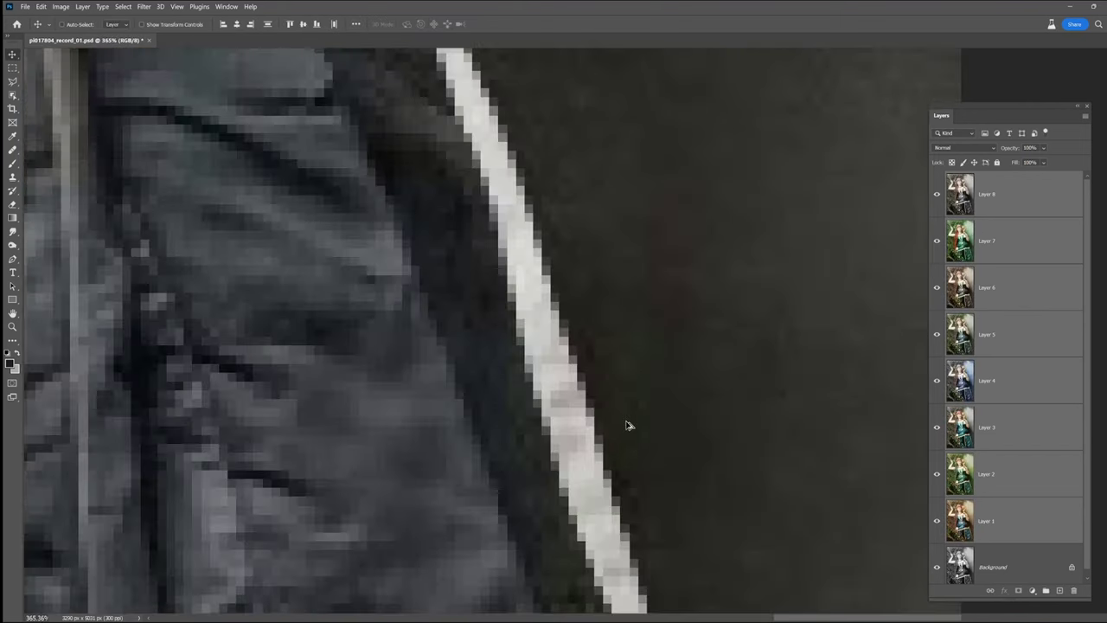
pyautogui.scroll(-10, 627, 424)
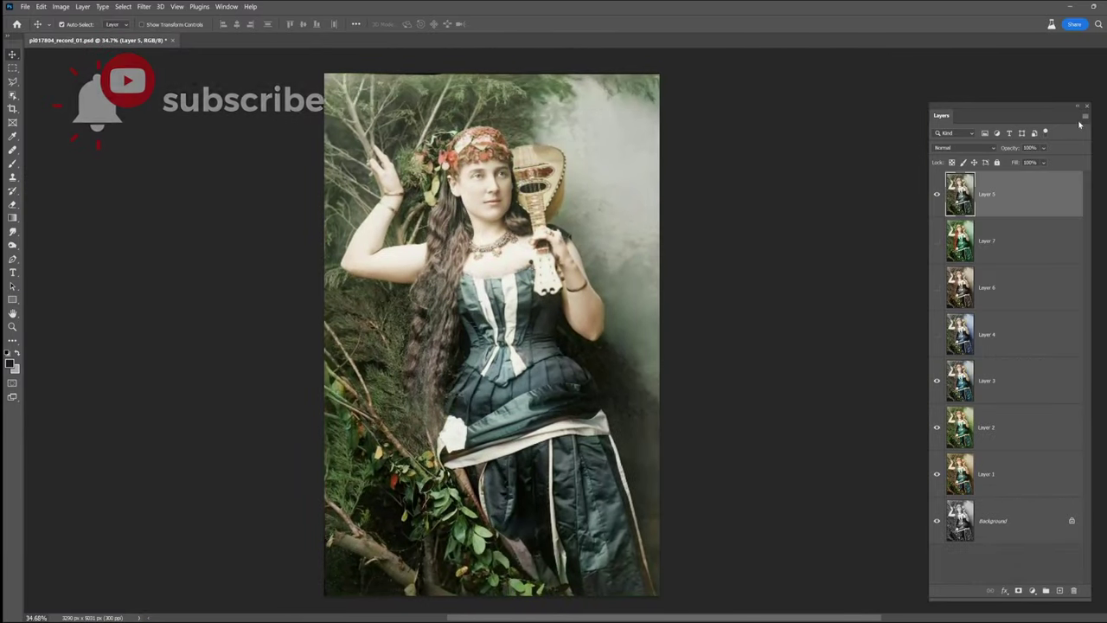
# Step: Create a layer group named selects and move Layer 5 into it
pyautogui.click(1085, 116)
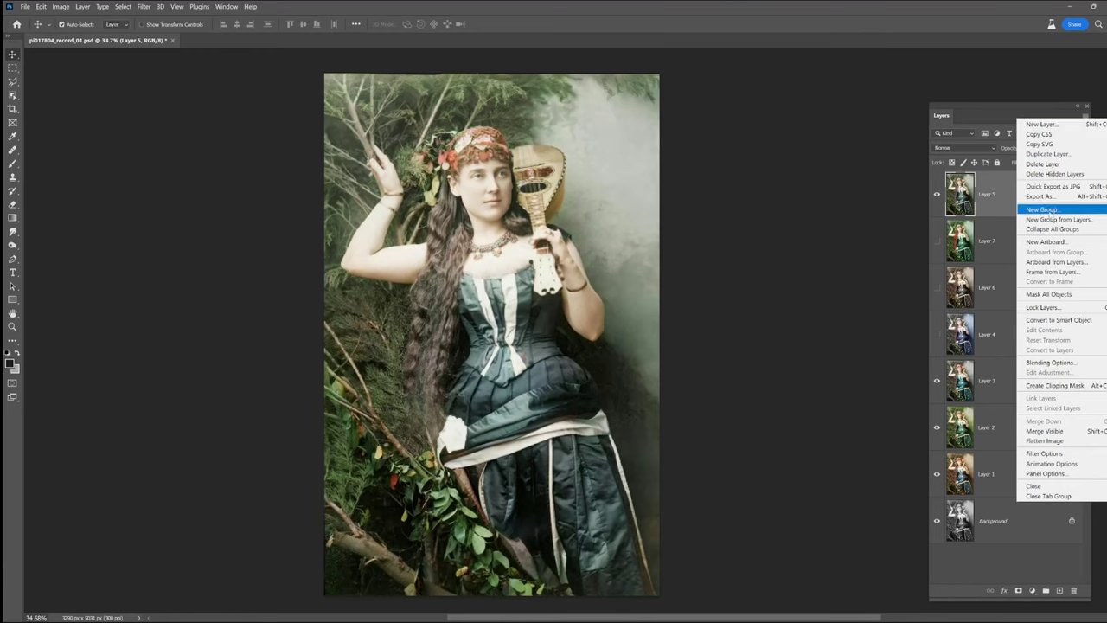
pyautogui.click(1050, 211)
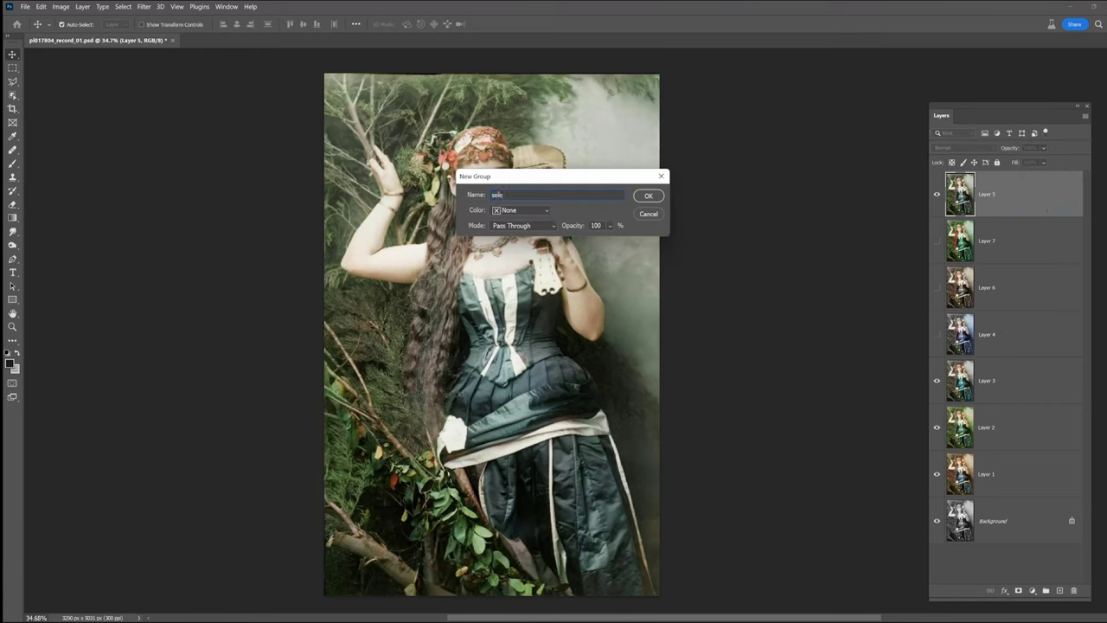
pyautogui.write('selects')
pyautogui.press('Return')
pyautogui.moveTo(1008, 205); pyautogui.dragTo(996, 180)
pyautogui.click(950, 178)
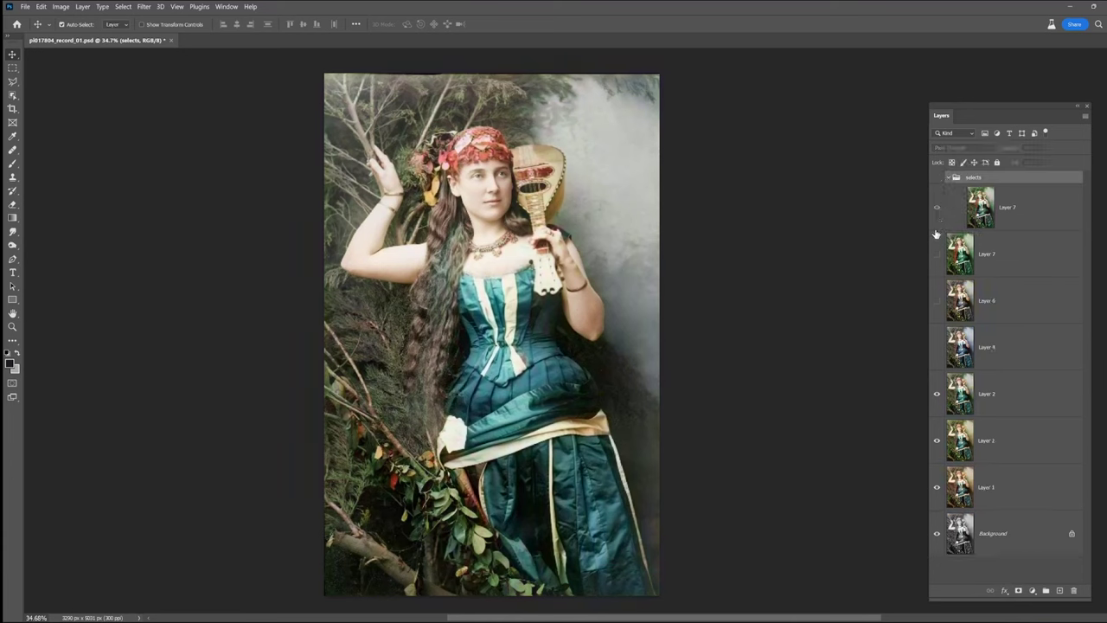
# Step: Toggle layer visibility to review Layers 1 and 2, and move both into the selects group
pyautogui.moveTo(936, 442); pyautogui.dragTo(936, 485)
pyautogui.click(936, 485)
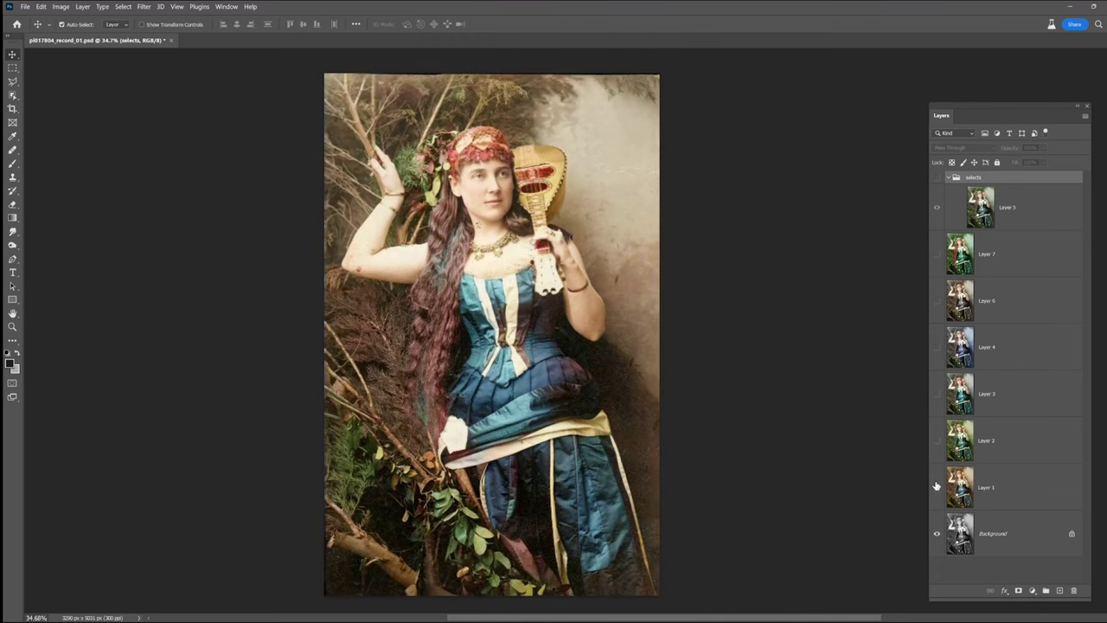
pyautogui.click(936, 486)
pyautogui.click(936, 486)
pyautogui.click(994, 480)
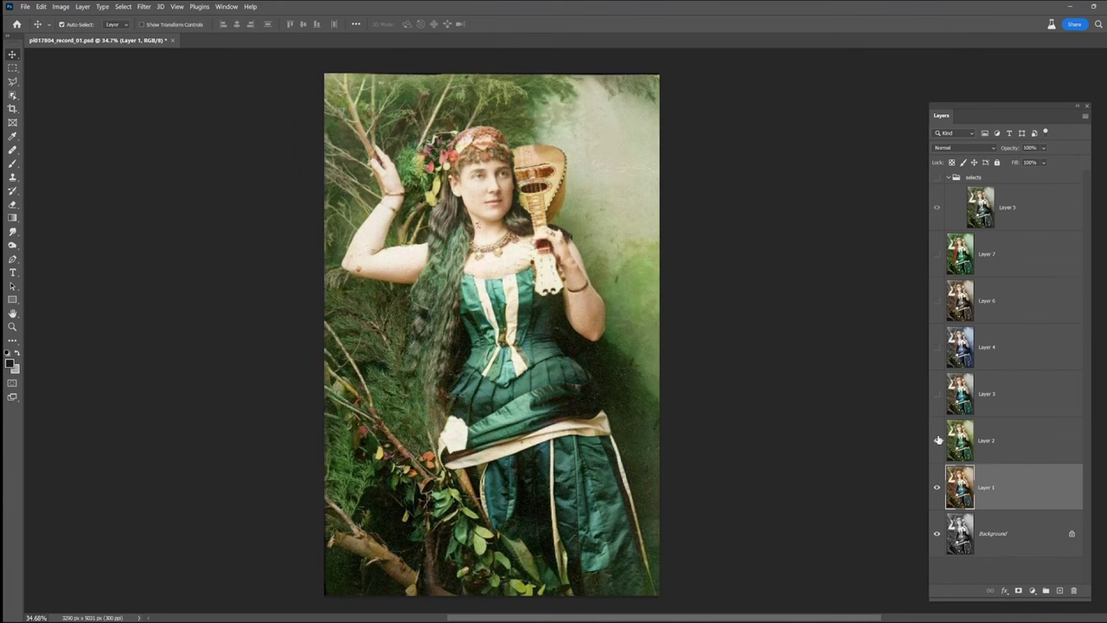
pyautogui.keyDown('shift'); pyautogui.click(990, 450); pyautogui.keyUp('shift')
pyautogui.moveTo(999, 432); pyautogui.dragTo(1017, 209)
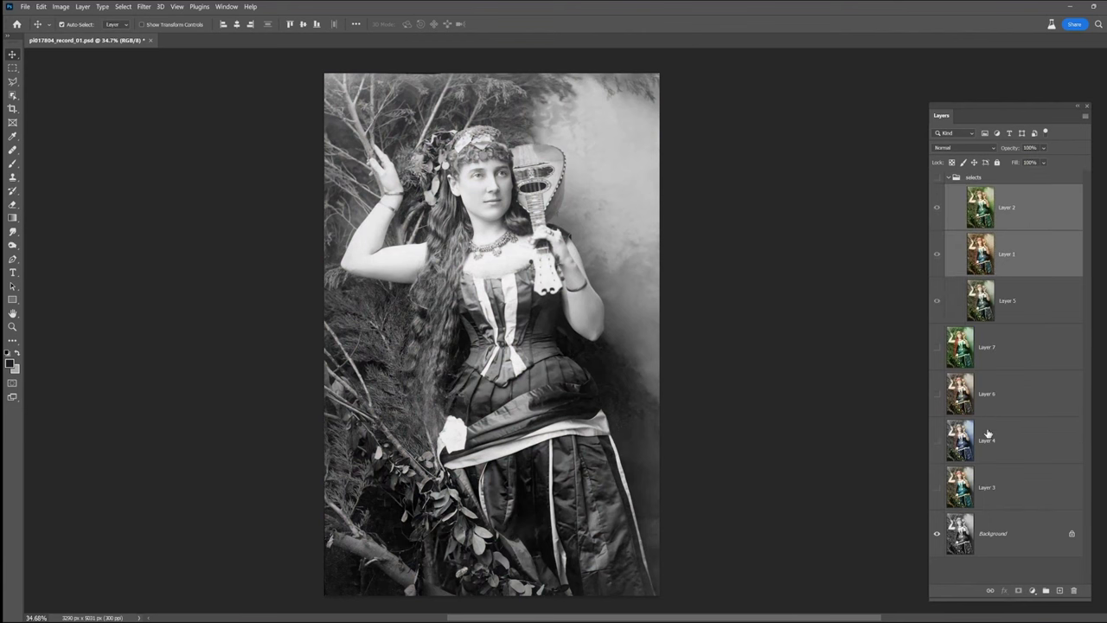
# Step: Show Layer 7 with the red hair and green dress, and delete it
pyautogui.click(936, 348)
pyautogui.click(996, 354)
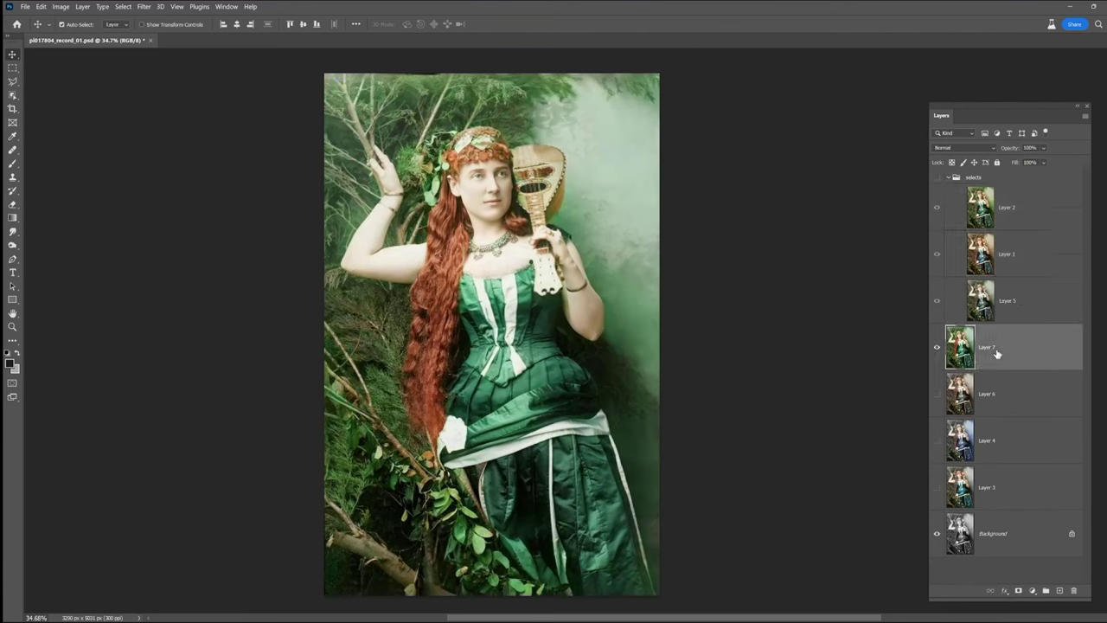
pyautogui.click(1074, 591)
pyautogui.click(561, 243)
# Step: Preview Layers 6, 4 and 3 one at a time and move Layer 3 into the selects group
pyautogui.click(936, 349)
pyautogui.click(935, 349)
pyautogui.click(936, 394)
pyautogui.click(937, 395)
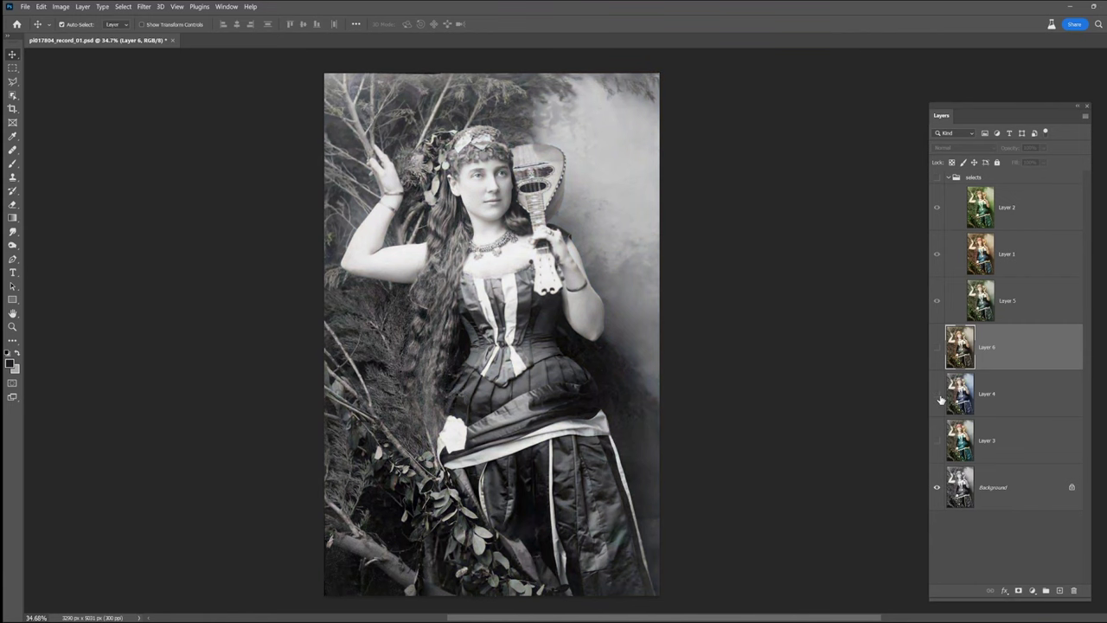
pyautogui.click(936, 441)
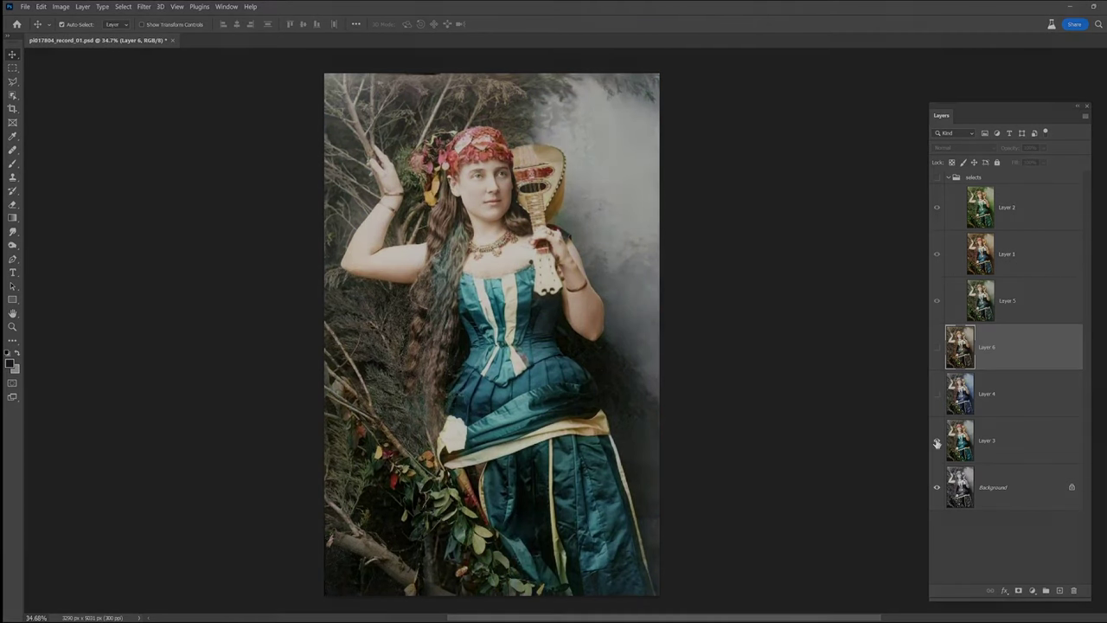
pyautogui.click(1008, 444)
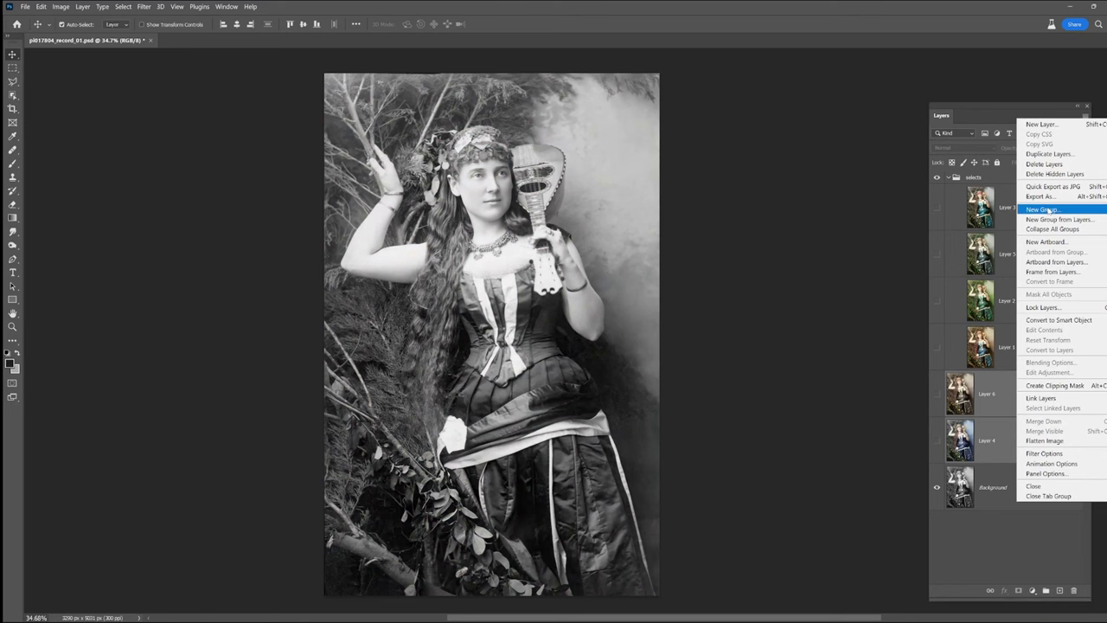
# Step: Create a layer group named no, hide it, and move Layers 6 and 4 into it
pyautogui.click(1046, 210)
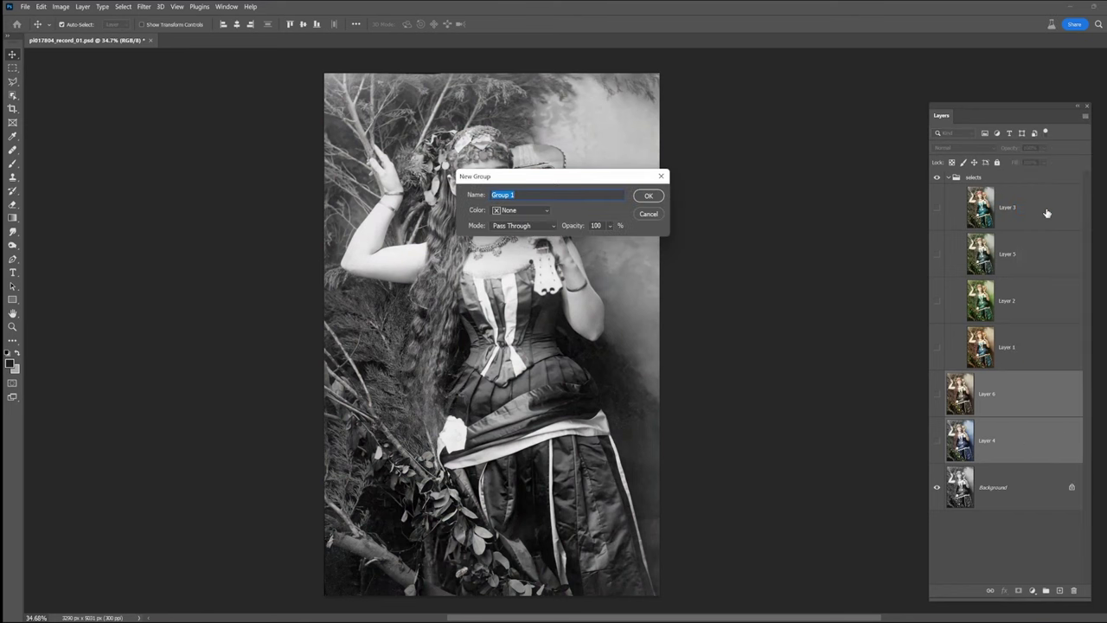
pyautogui.press('Return')
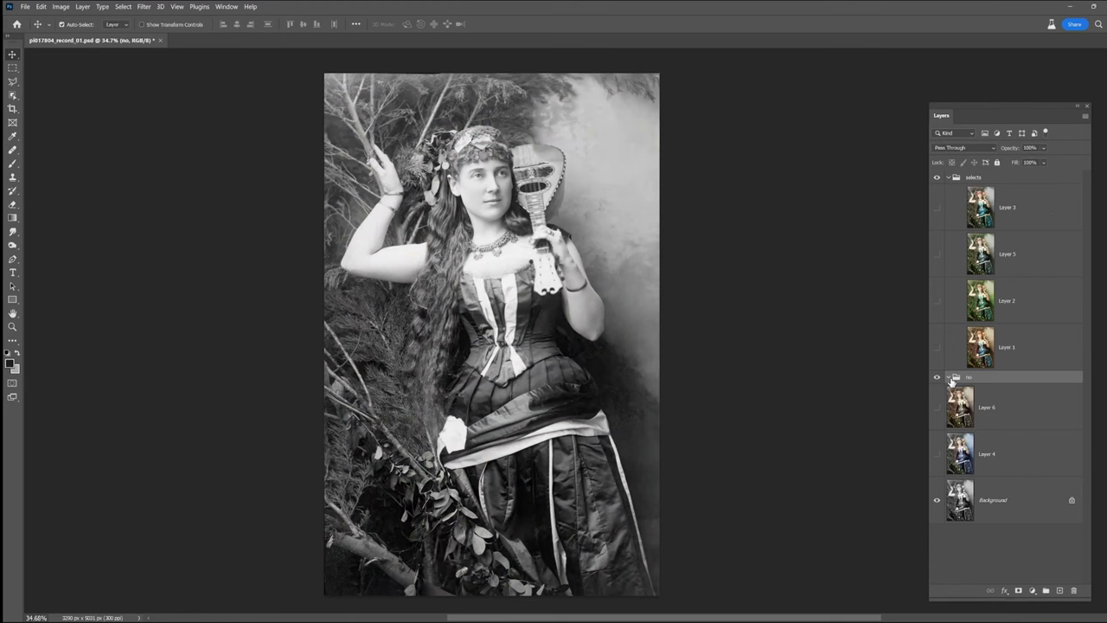
pyautogui.click(936, 378)
pyautogui.click(982, 405)
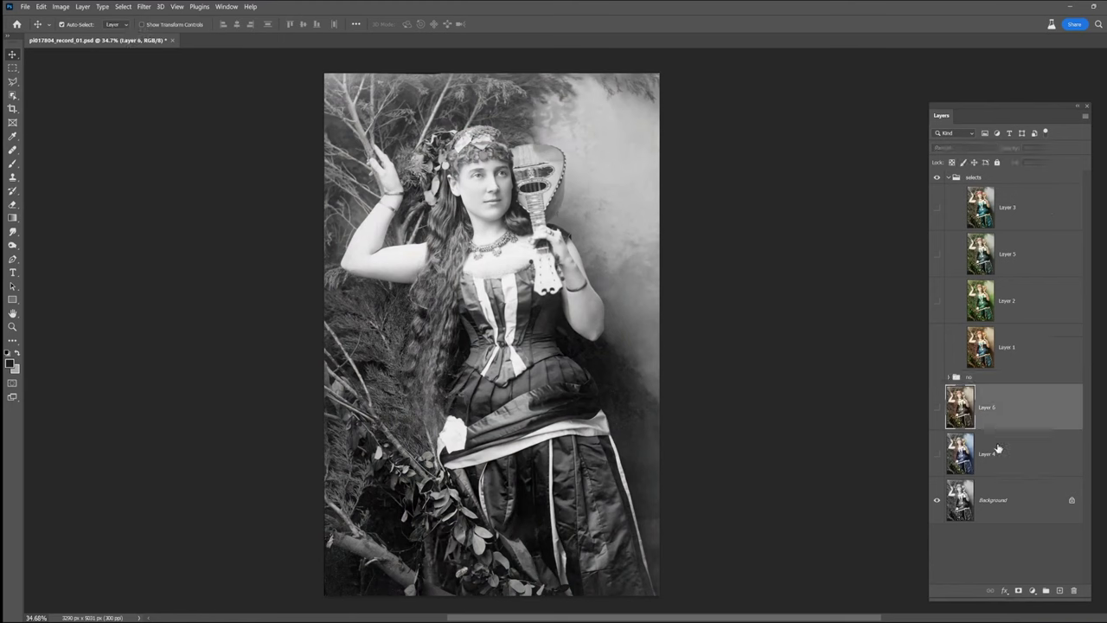
pyautogui.keyDown('shift'); pyautogui.click(998, 447); pyautogui.keyUp('shift')
pyautogui.moveTo(1003, 407); pyautogui.dragTo(995, 377)
pyautogui.click(988, 466)
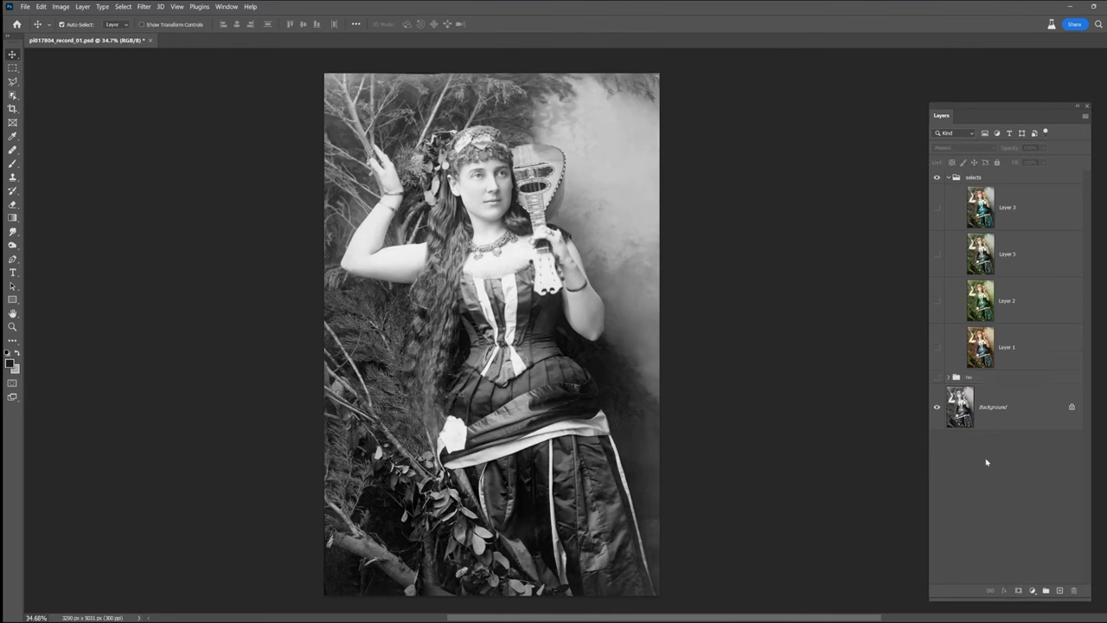
# Step: Show Layer 1 in the selects group and set its blend mode to Color
pyautogui.click(1007, 349)
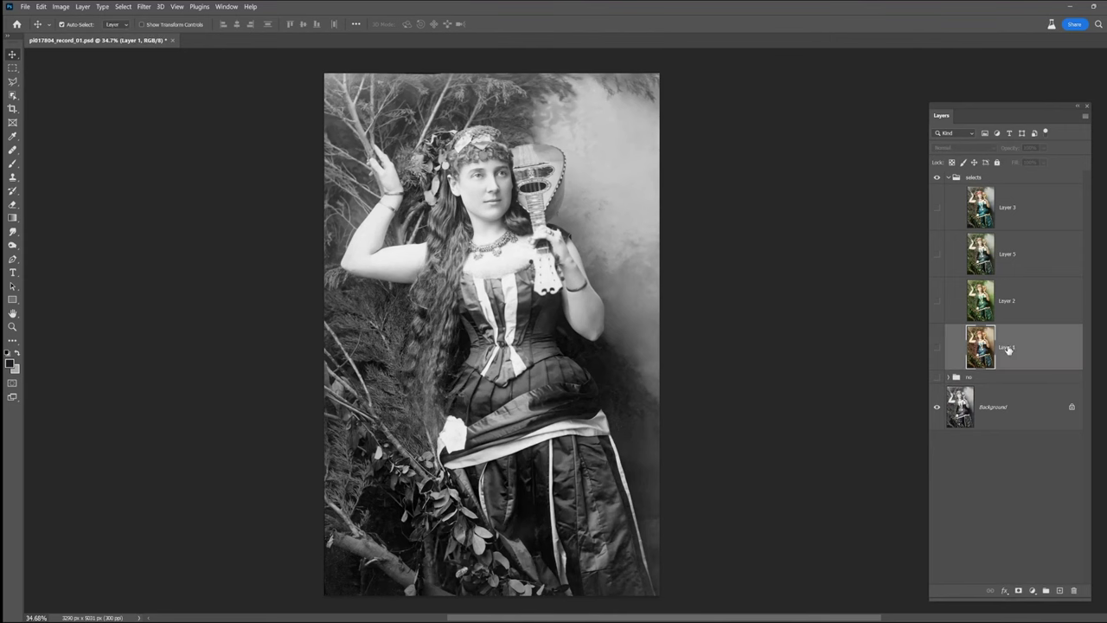
pyautogui.click(935, 349)
pyautogui.scroll(5, 576, 370)
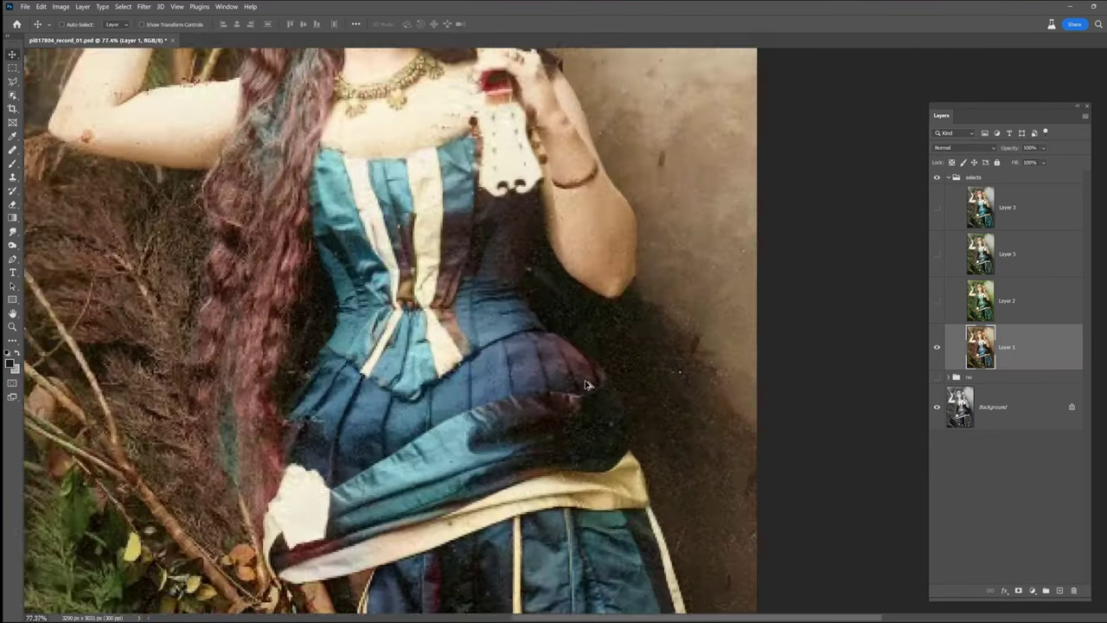
pyautogui.click(950, 149)
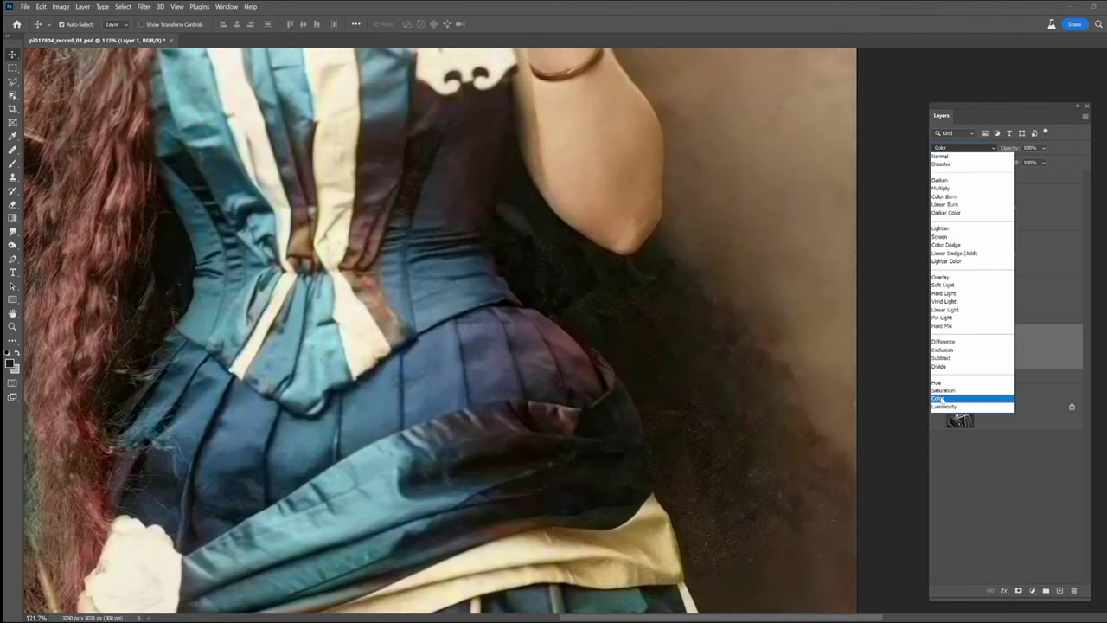
pyautogui.click(937, 399)
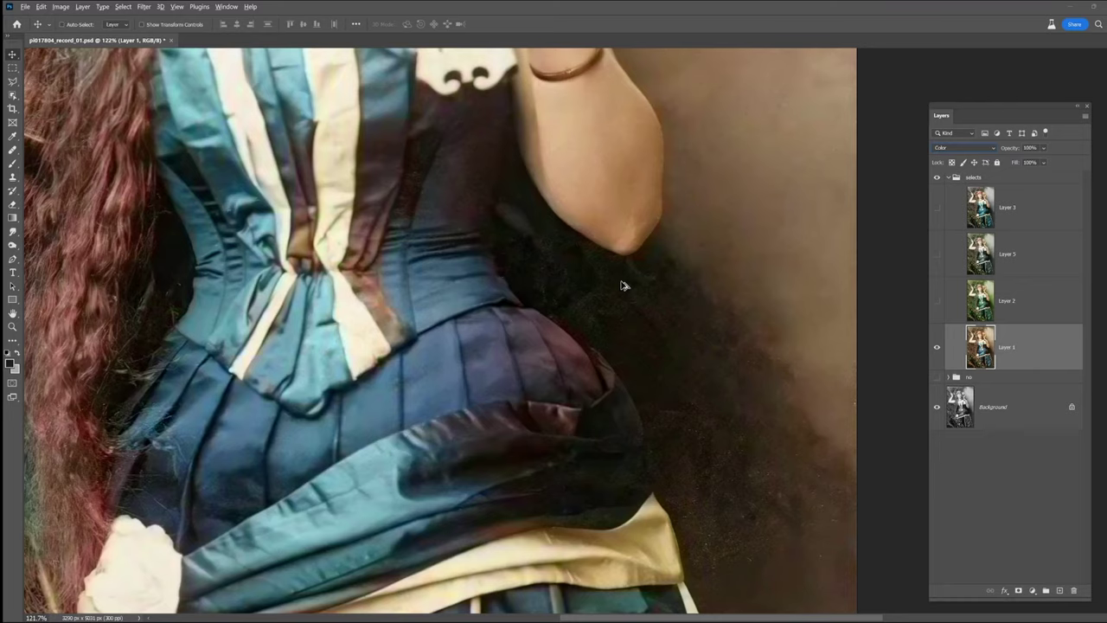
# Step: Examine the face and instrument up close, comparing Layer 1 in Normal and Color blend modes, and keep Color
pyautogui.moveTo(626, 189); pyautogui.dragTo(666, 481)
pyautogui.moveTo(577, 357); pyautogui.dragTo(613, 495)
pyautogui.moveTo(472, 285); pyautogui.dragTo(560, 448)
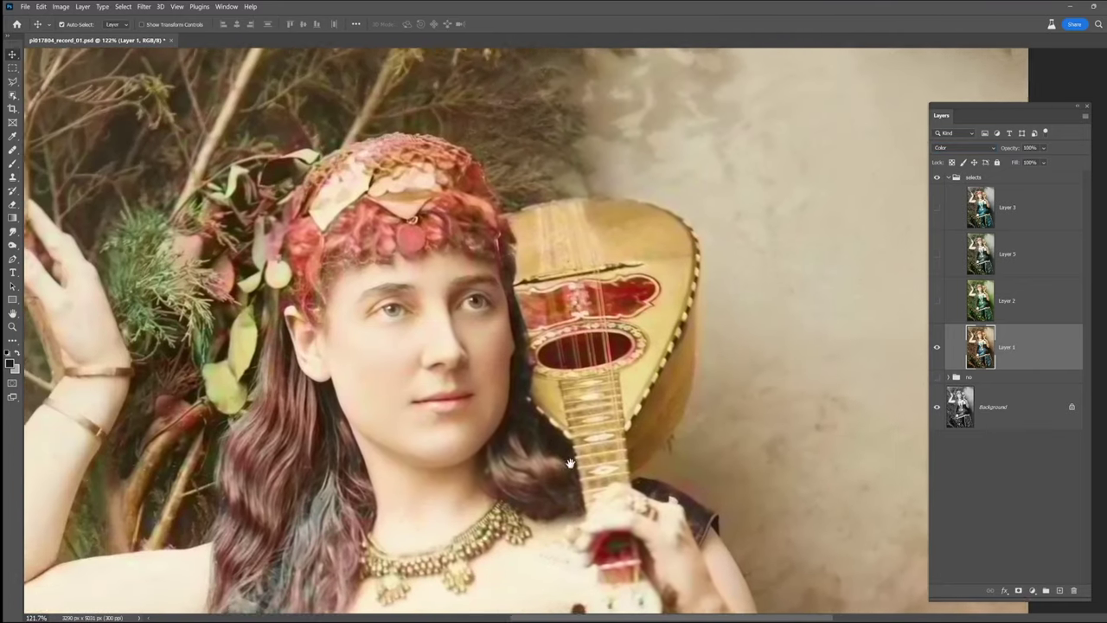
pyautogui.scroll(3, 427, 285)
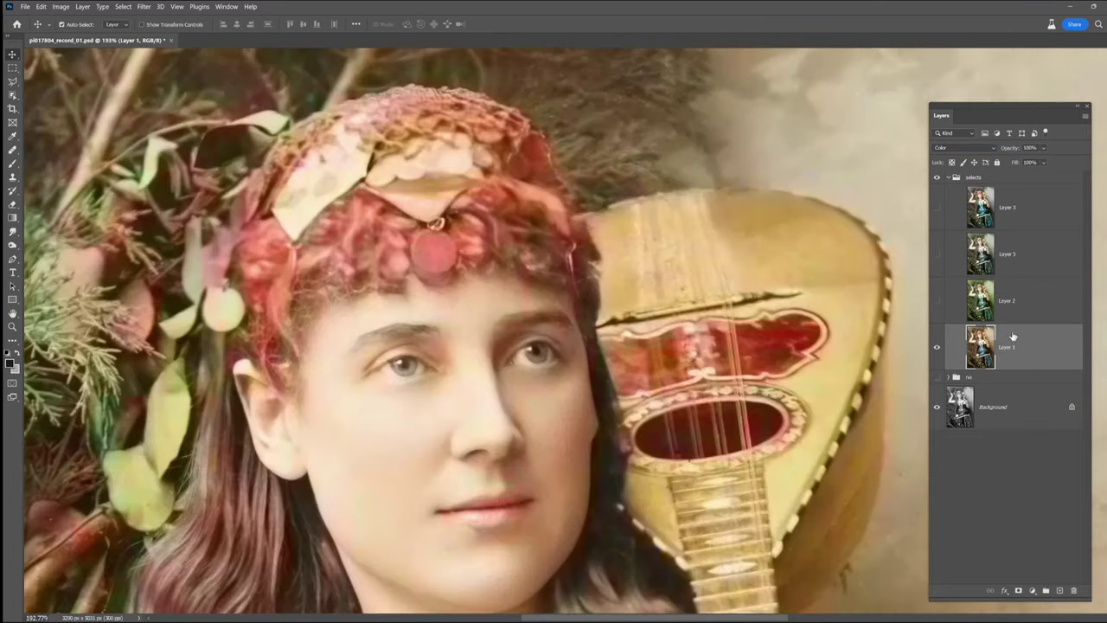
pyautogui.click(966, 149)
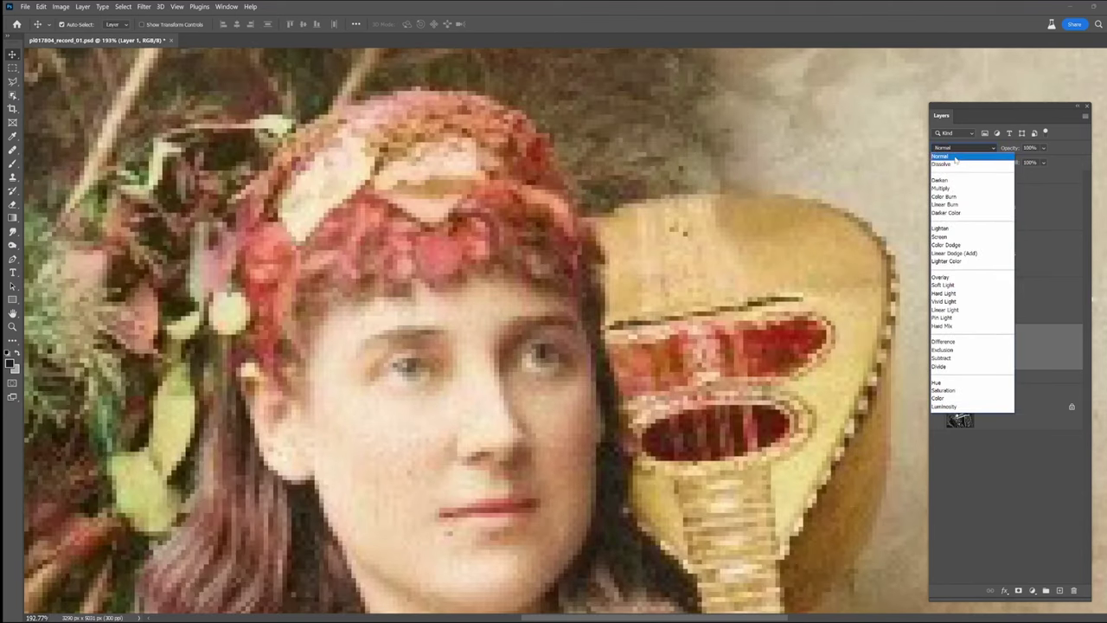
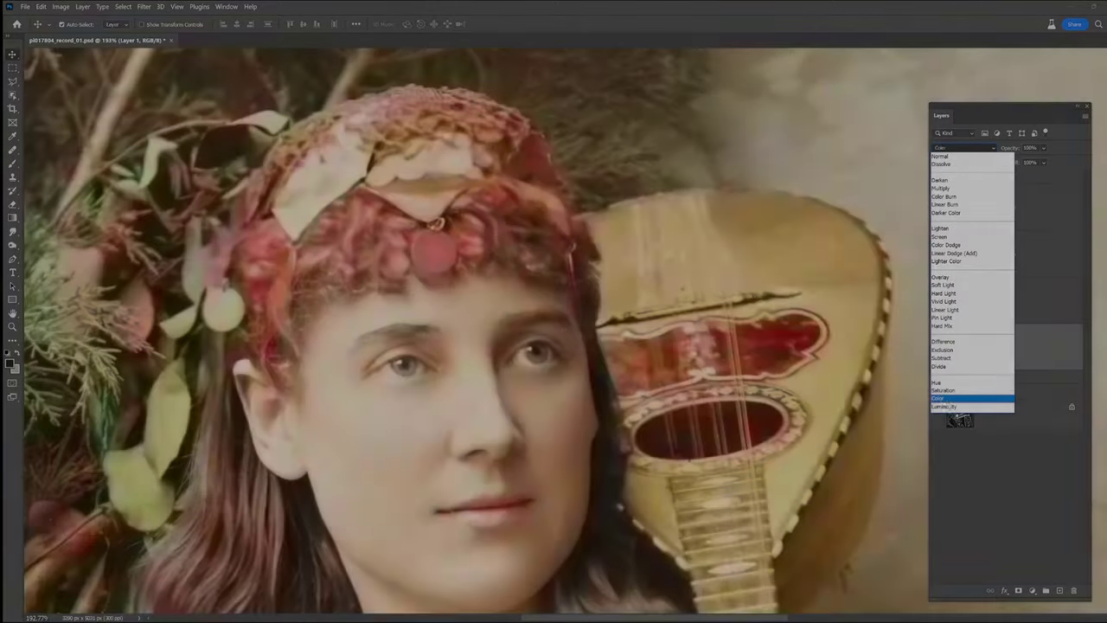
pyautogui.click(945, 399)
# Step: Show Layer 2 in Color blend mode above Layer 1 and give it a black layer mask
pyautogui.click(1013, 311)
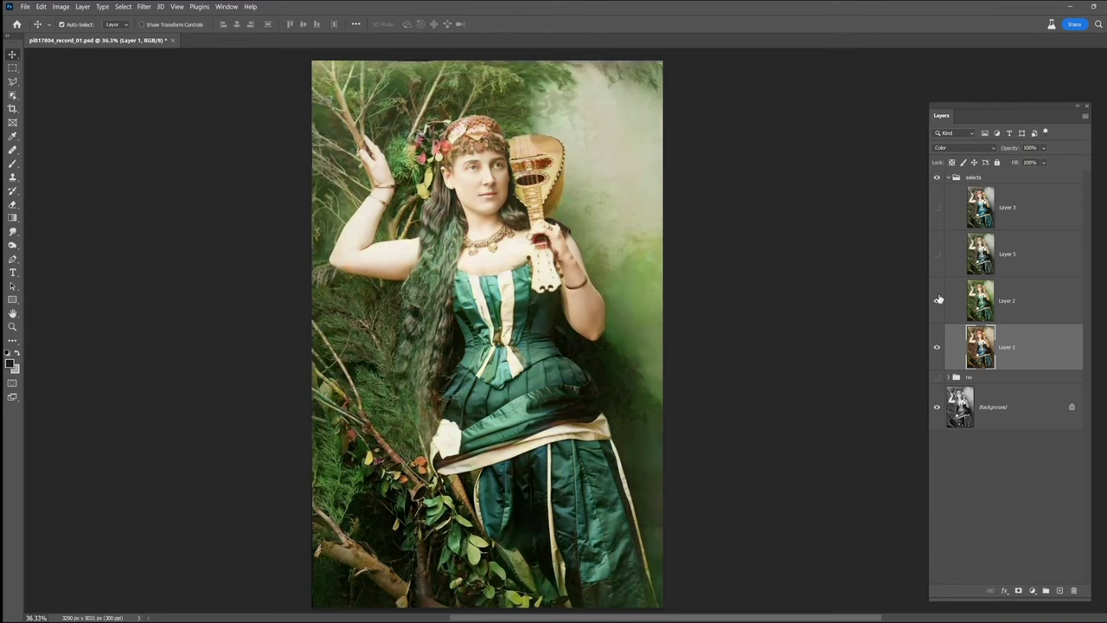
pyautogui.click(938, 300)
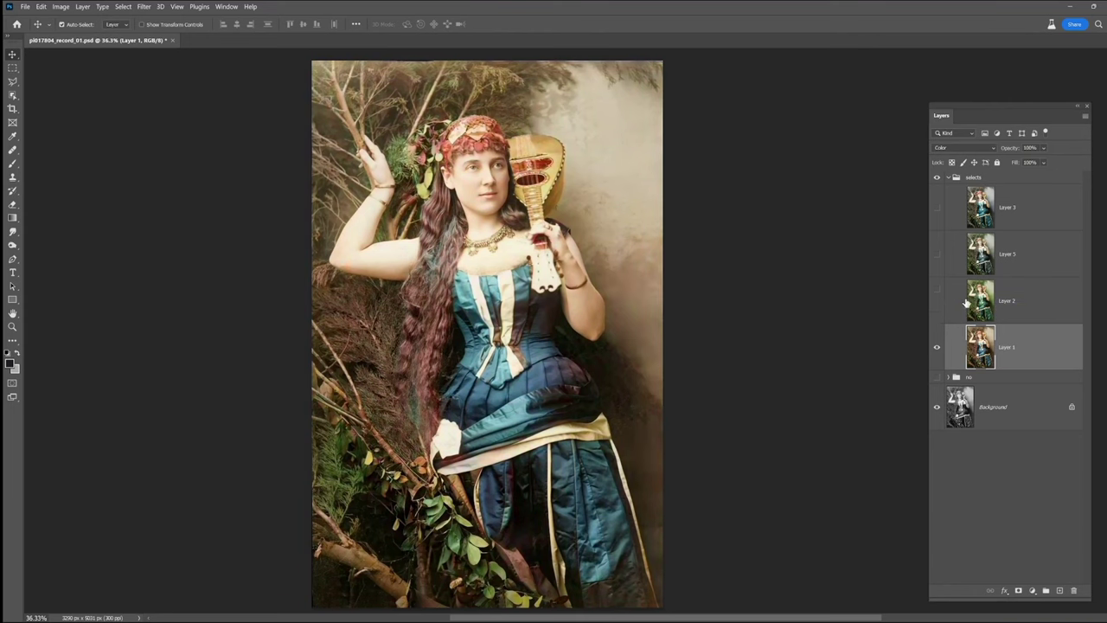
pyautogui.click(1028, 304)
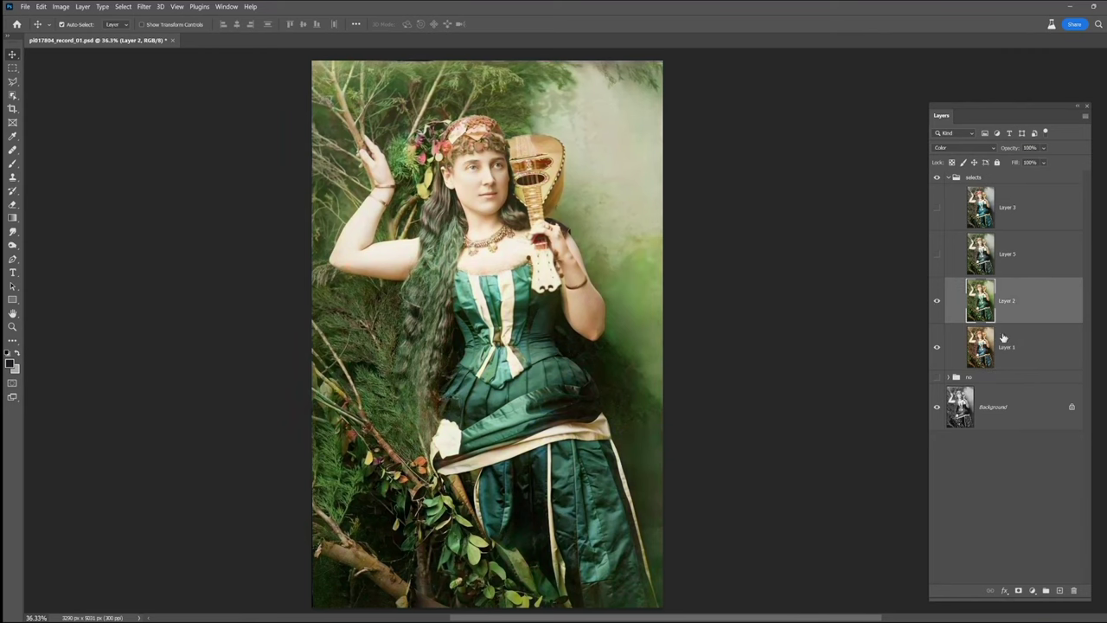
pyautogui.click(1018, 591)
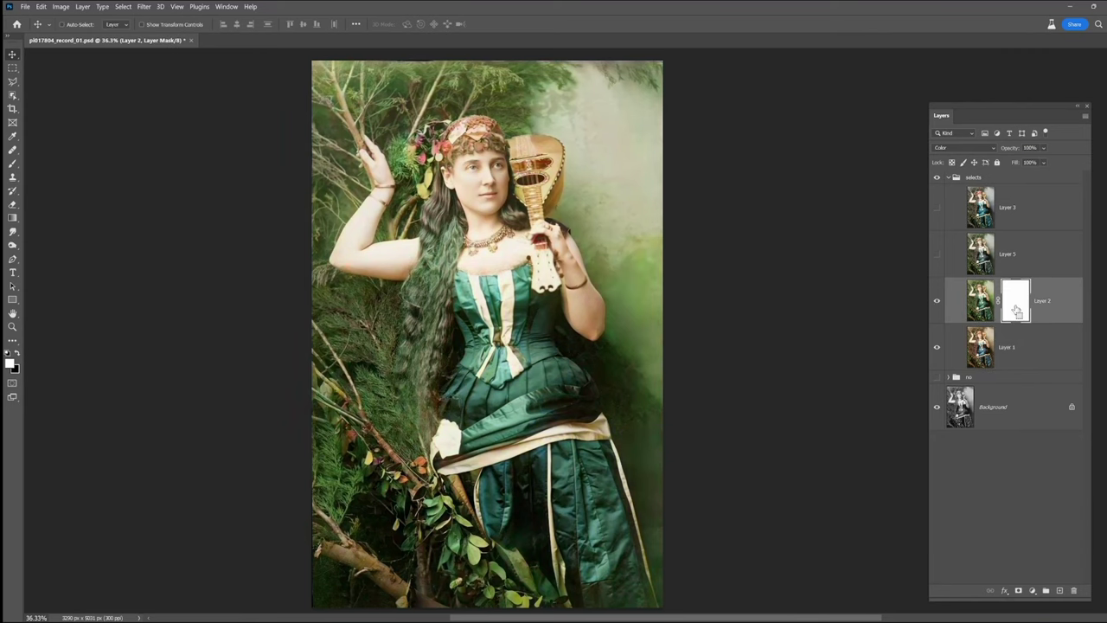
pyautogui.hotkey('ctrl', 'i')
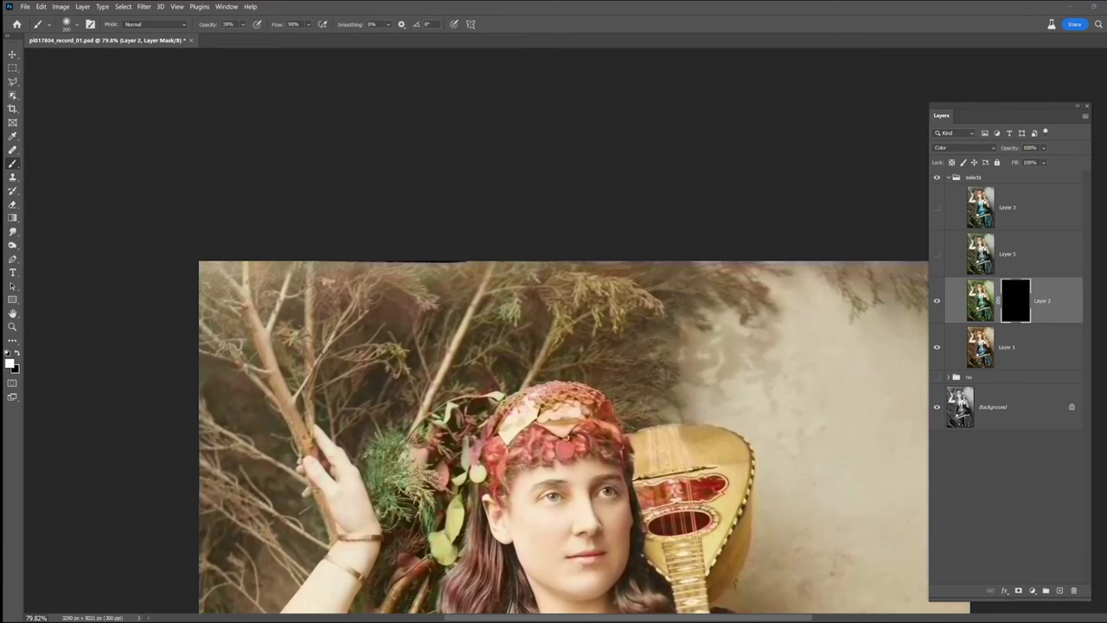
# Step: Paint Layer 2's mask white with a low-opacity brush over the branches and foliage around the raised arm
pyautogui.click(243, 25)
pyautogui.moveTo(484, 299)
pyautogui.mouseDown()
pyautogui.moveTo(660, 318)
pyautogui.moveTo(722, 302)
pyautogui.moveTo(585, 359)
pyautogui.moveTo(265, 447)
pyautogui.moveTo(302, 509)
pyautogui.moveTo(207, 295)
pyautogui.mouseUp()
pyautogui.moveTo(275, 580)
pyautogui.mouseDown()
pyautogui.moveTo(441, 282)
pyautogui.moveTo(519, 344)
pyautogui.moveTo(437, 464)
pyautogui.moveTo(510, 539)
pyautogui.moveTo(395, 438)
pyautogui.moveTo(501, 532)
pyautogui.moveTo(538, 321)
pyautogui.mouseUp()
pyautogui.moveTo(434, 324)
pyautogui.mouseDown()
pyautogui.moveTo(455, 365)
pyautogui.moveTo(536, 413)
pyautogui.mouseUp()
pyautogui.press('z')
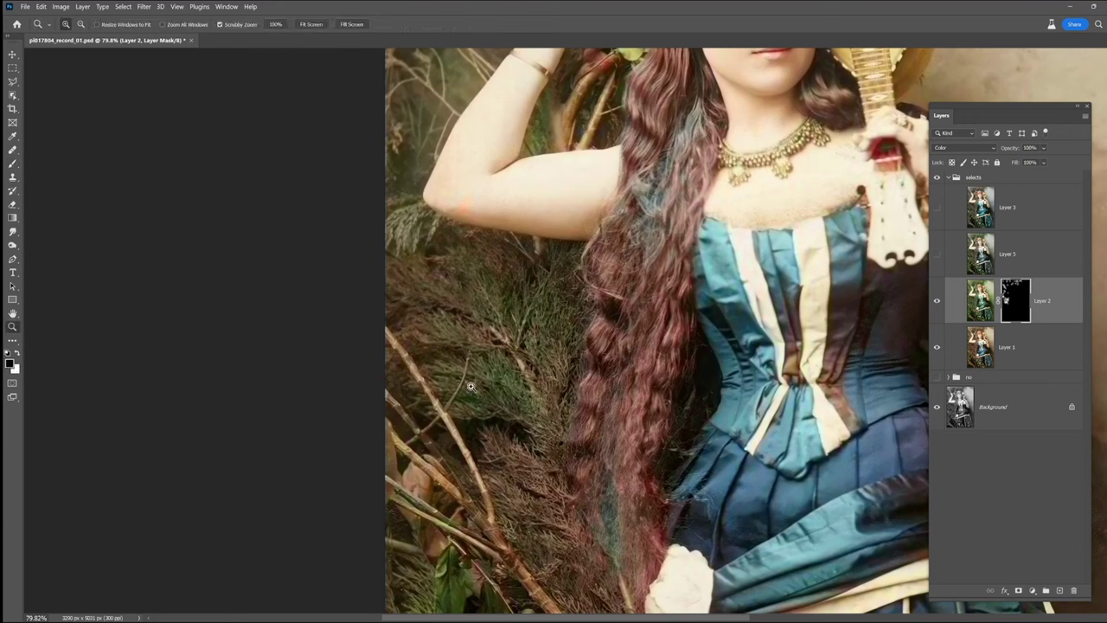
# Step: Enlarge the brush to 175 px and reveal Layer 2's green in the foliage beside the long hair
pyautogui.press('b')
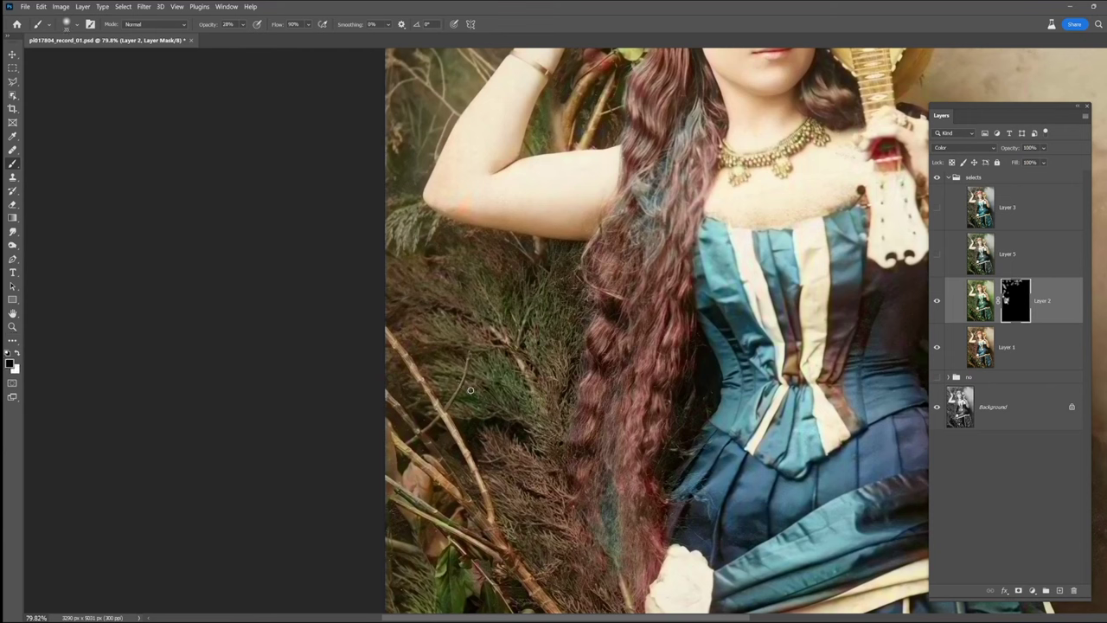
pyautogui.press(']')
pyautogui.press(']')
pyautogui.press(']')
pyautogui.moveTo(545, 459)
pyautogui.mouseDown()
pyautogui.moveTo(601, 506)
pyautogui.moveTo(562, 540)
pyautogui.moveTo(531, 362)
pyautogui.mouseUp()
pyautogui.press(']')
pyautogui.press(']')
pyautogui.moveTo(582, 433); pyautogui.dragTo(582, 454)
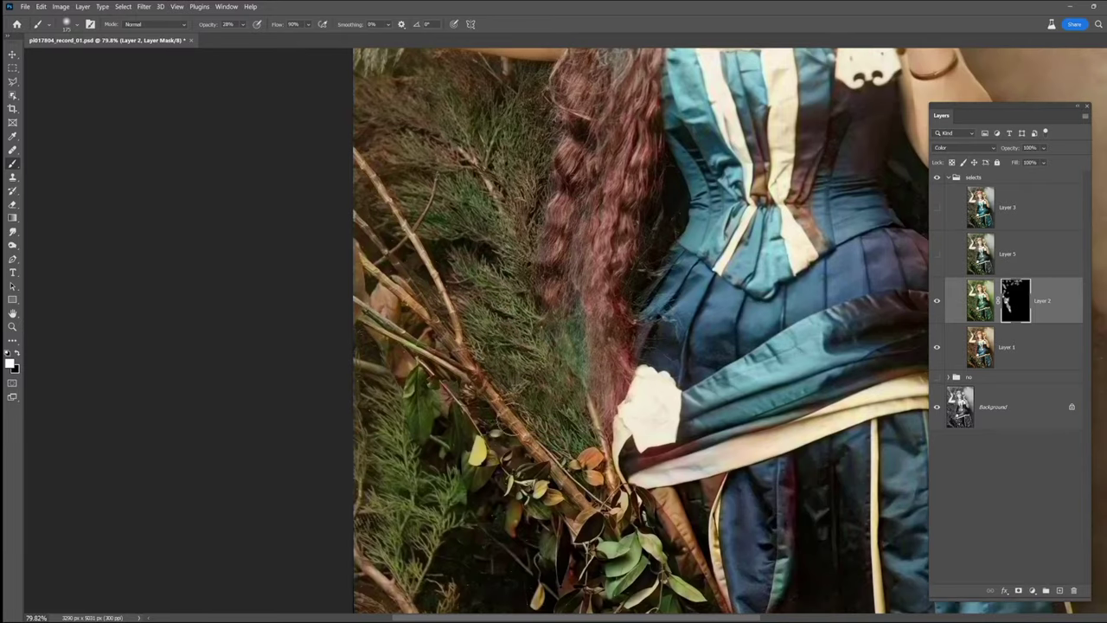
# Step: Reveal Layer 2's color in the leaves and branches at the base of the portrait and along the skirt
pyautogui.scroll(-3, 585, 531)
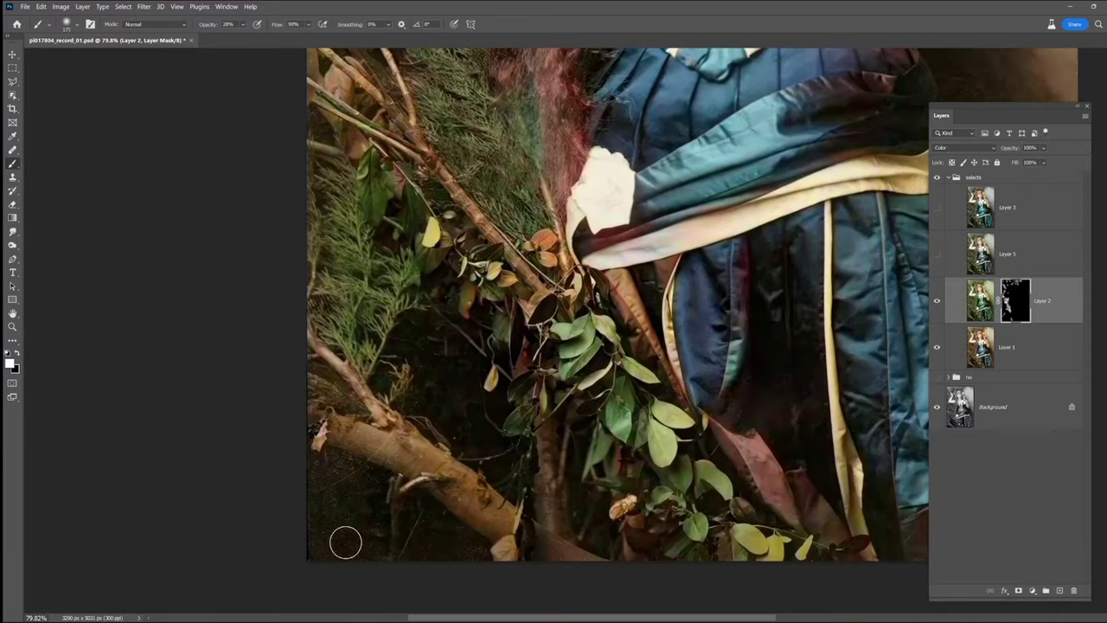
pyautogui.moveTo(893, 447); pyautogui.dragTo(617, 435)
pyautogui.moveTo(706, 78); pyautogui.dragTo(715, 294)
pyautogui.scroll(-5, 714, 295)
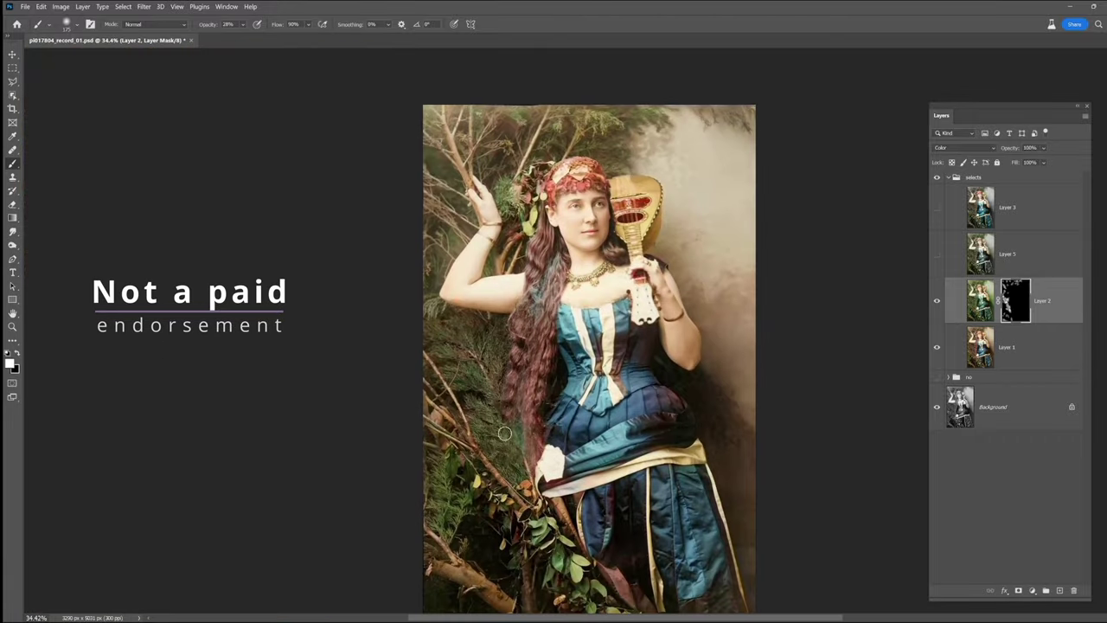
# Step: Strengthen Layer 2's green across the foliage left of the woman by painting its mask with a 600 px brush
pyautogui.click(980, 300)
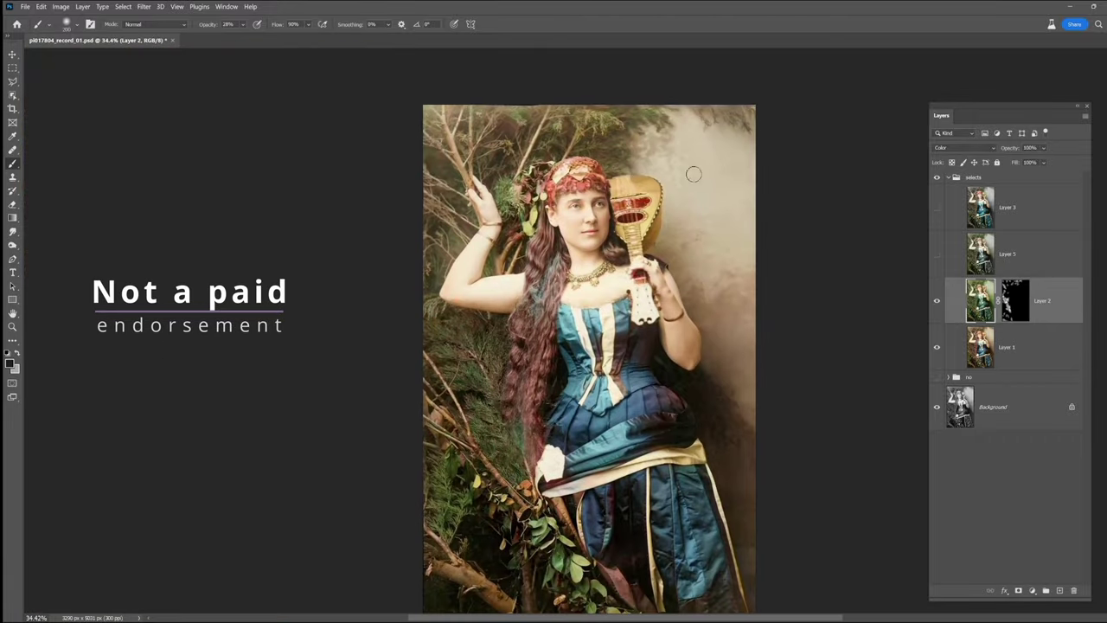
pyautogui.click(1016, 300)
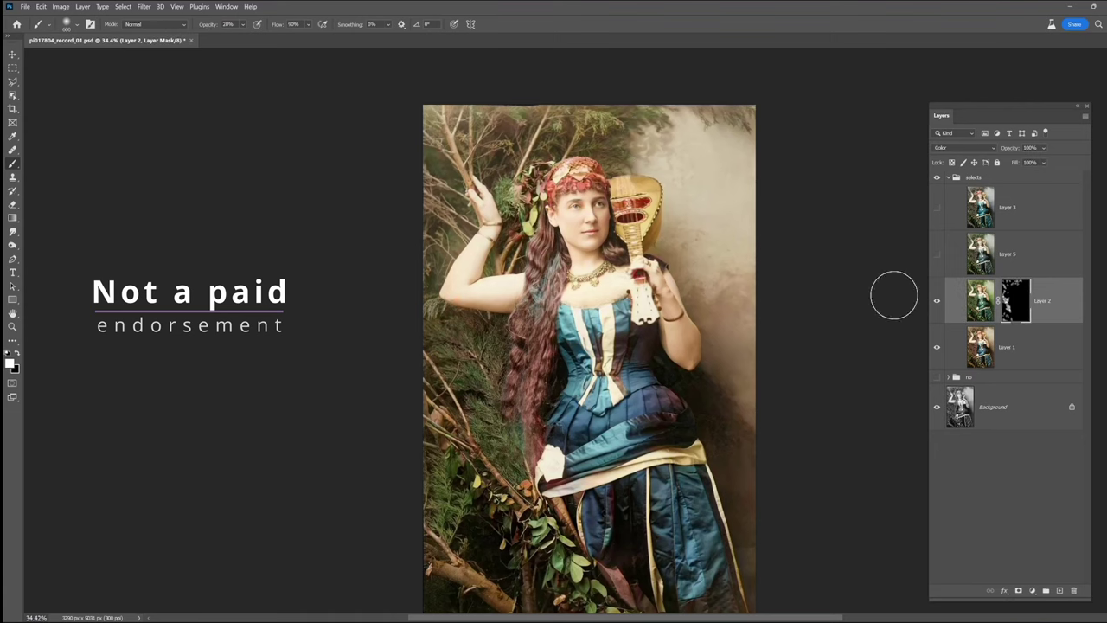
pyautogui.press('x')
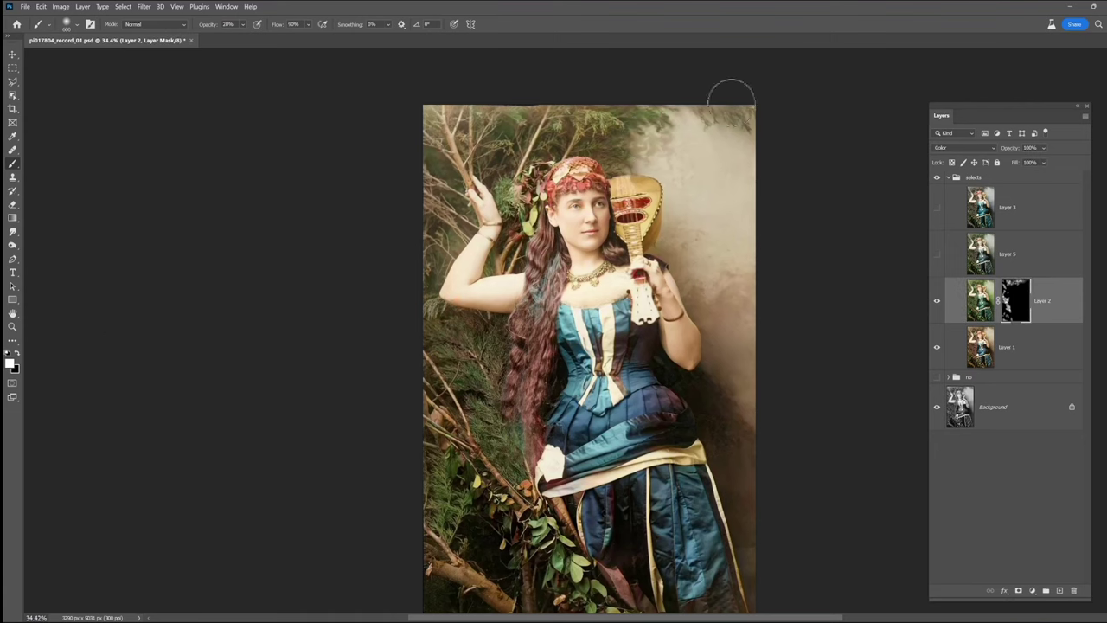
pyautogui.moveTo(478, 370); pyautogui.dragTo(446, 339)
pyautogui.moveTo(457, 503); pyautogui.dragTo(429, 522)
pyautogui.press('[')
pyautogui.press('[')
pyautogui.press('[')
pyautogui.press('[')
pyautogui.press('[')
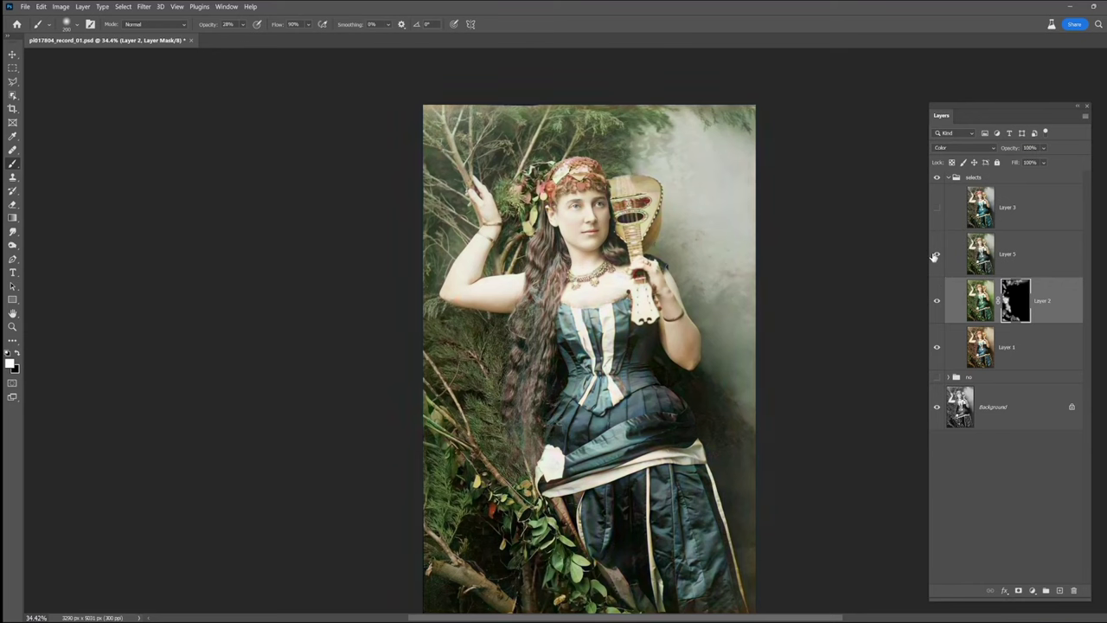
# Step: Show Layer 3 in the selects group and give it a black layer mask
pyautogui.click(1010, 226)
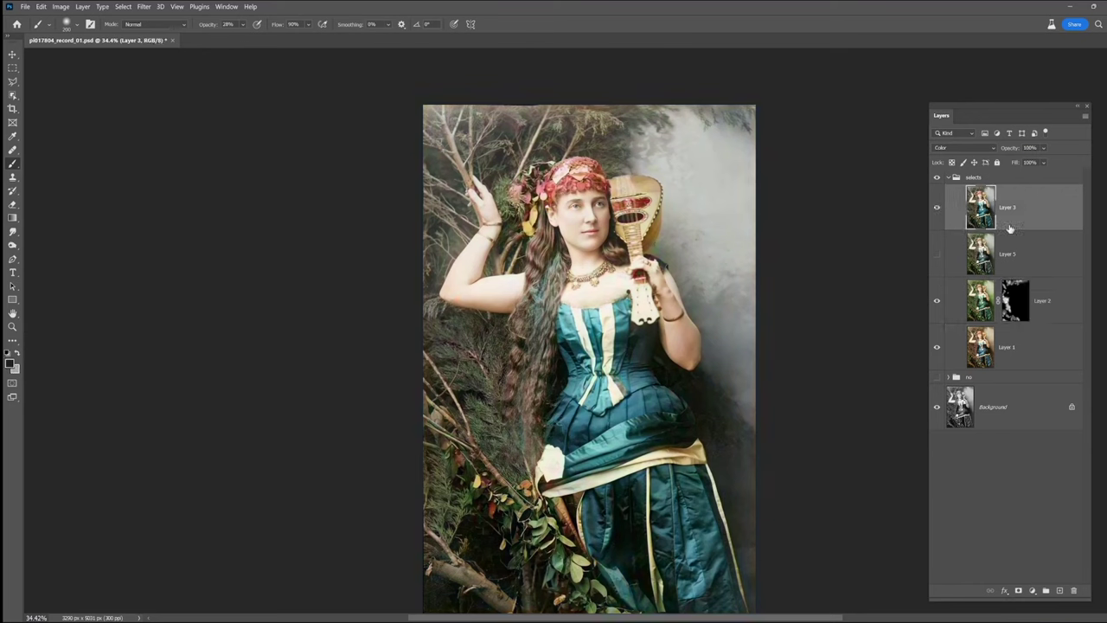
pyautogui.click(1019, 591)
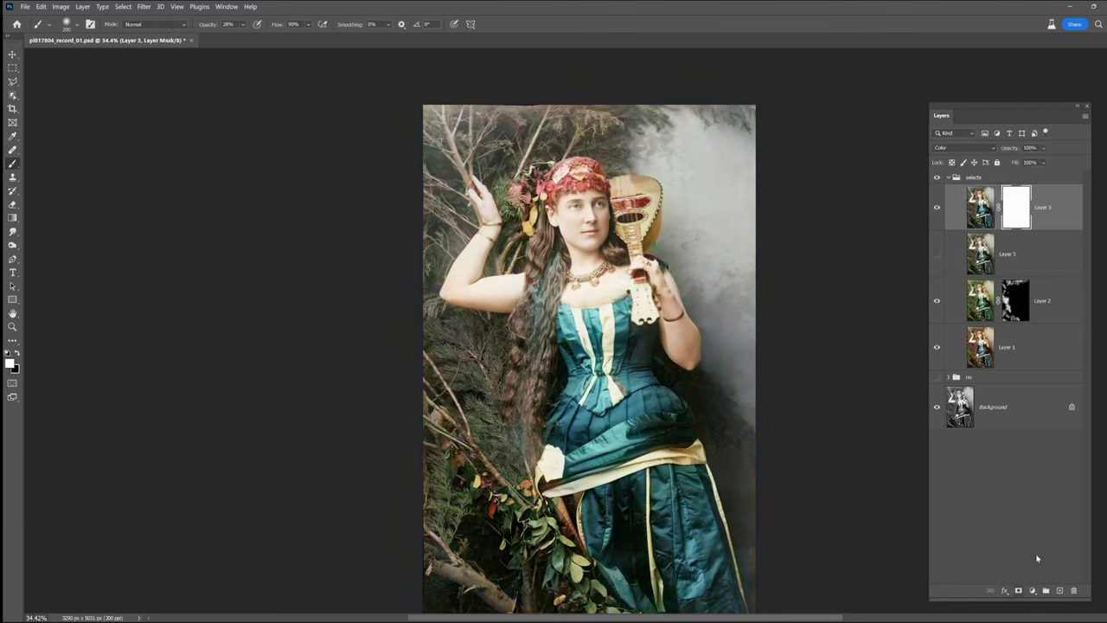
pyautogui.hotkey('ctrl', 'i')
# Step: Paint Layer 3's mask white over the backdrop wall with a 1300 px brush, and over the skirt with a smaller one
pyautogui.press(']')
pyautogui.press(']')
pyautogui.press(']')
pyautogui.press(']')
pyautogui.press(']')
pyautogui.press(']')
pyautogui.press(']')
pyautogui.press(']')
pyautogui.press(']')
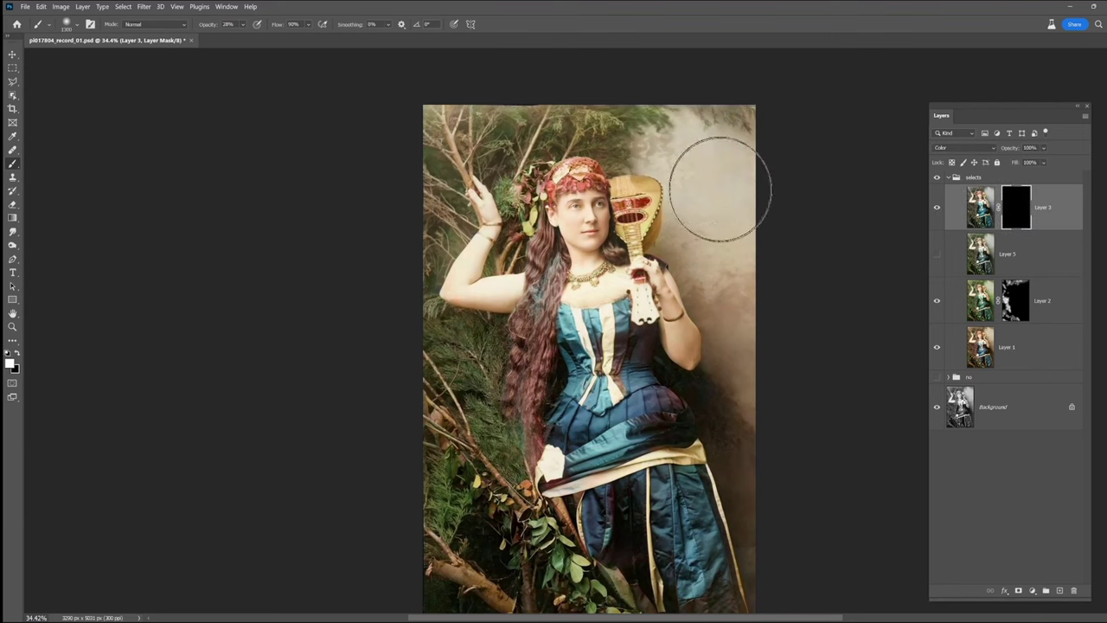
pyautogui.moveTo(718, 190)
pyautogui.mouseDown()
pyautogui.moveTo(717, 317)
pyautogui.moveTo(736, 361)
pyautogui.moveTo(727, 415)
pyautogui.moveTo(768, 495)
pyautogui.moveTo(746, 493)
pyautogui.moveTo(719, 163)
pyautogui.moveTo(685, 134)
pyautogui.moveTo(642, 156)
pyautogui.mouseUp()
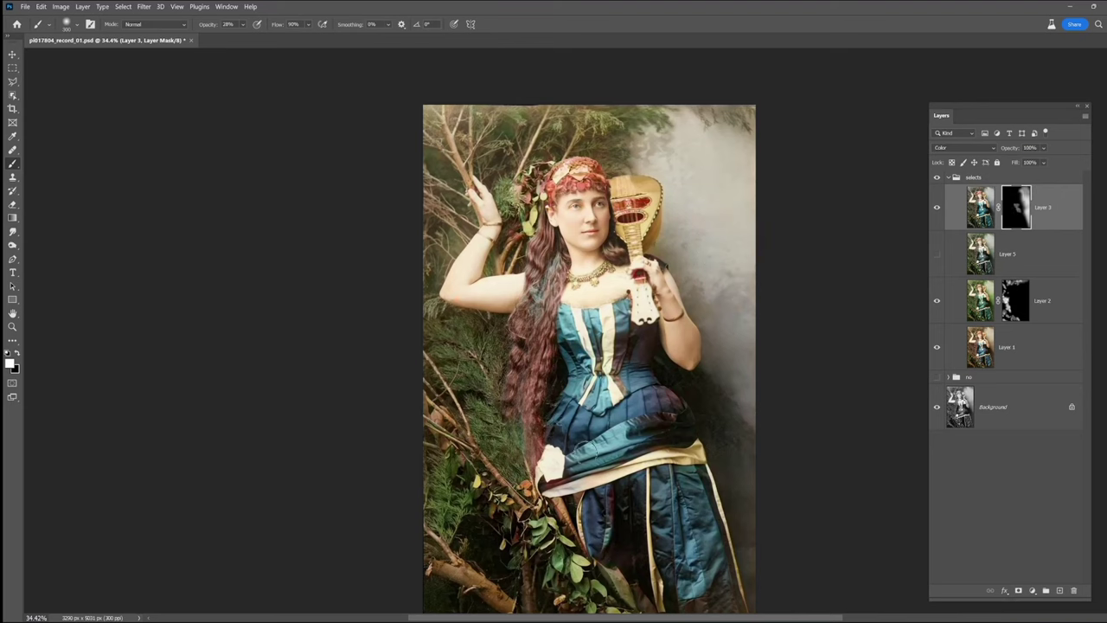
pyautogui.moveTo(627, 484)
pyautogui.mouseDown()
pyautogui.moveTo(609, 485)
pyautogui.moveTo(693, 596)
pyautogui.moveTo(636, 588)
pyautogui.mouseUp()
# Step: Add a Vibrance adjustment layer, raise its vibrance, and move it above the selects group
pyautogui.click(1031, 591)
pyautogui.click(1051, 495)
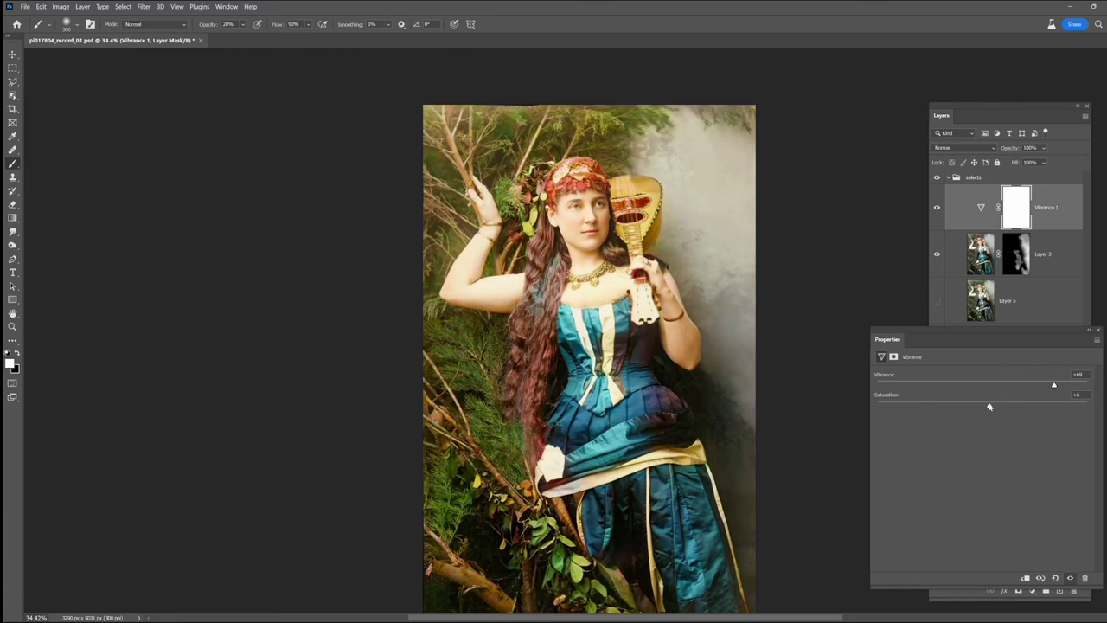
pyautogui.click(1097, 331)
pyautogui.moveTo(995, 192); pyautogui.dragTo(985, 174)
# Step: Move Layer 5 above Layer 3 and compare the image with Layer 5 shown and hidden
pyautogui.moveTo(1023, 308); pyautogui.dragTo(1007, 250)
pyautogui.click(935, 258)
pyautogui.click(936, 258)
pyautogui.click(936, 258)
pyautogui.click(935, 258)
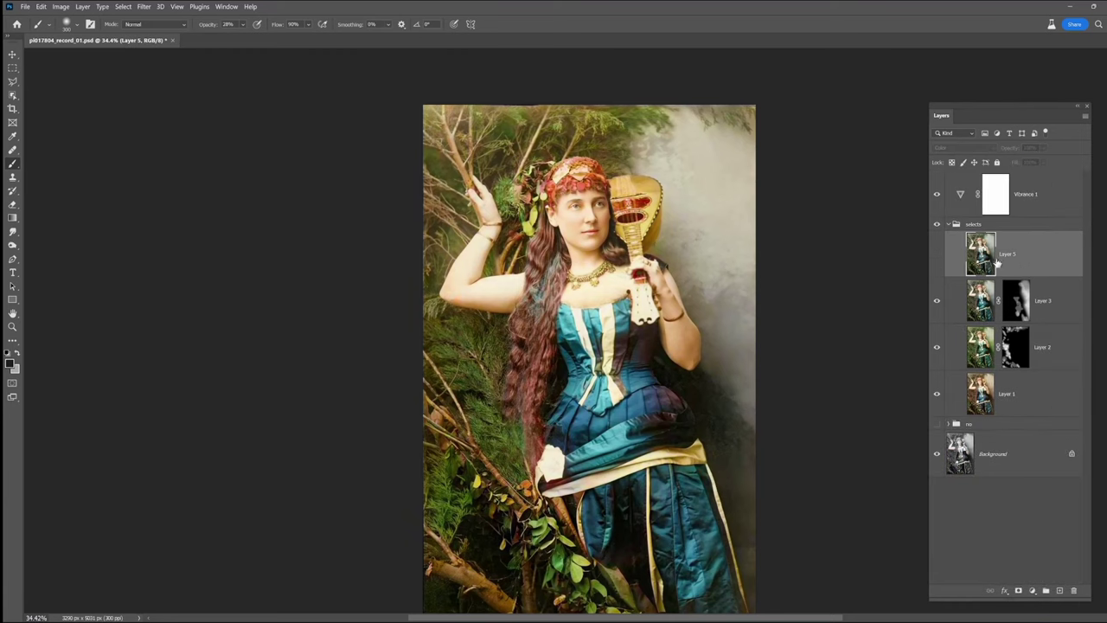
pyautogui.click(937, 257)
pyautogui.click(937, 256)
# Step: Toggle Layers 2 and 1 to trace the teal cast in the hair, and remove it on Layer 2's mask
pyautogui.click(984, 299)
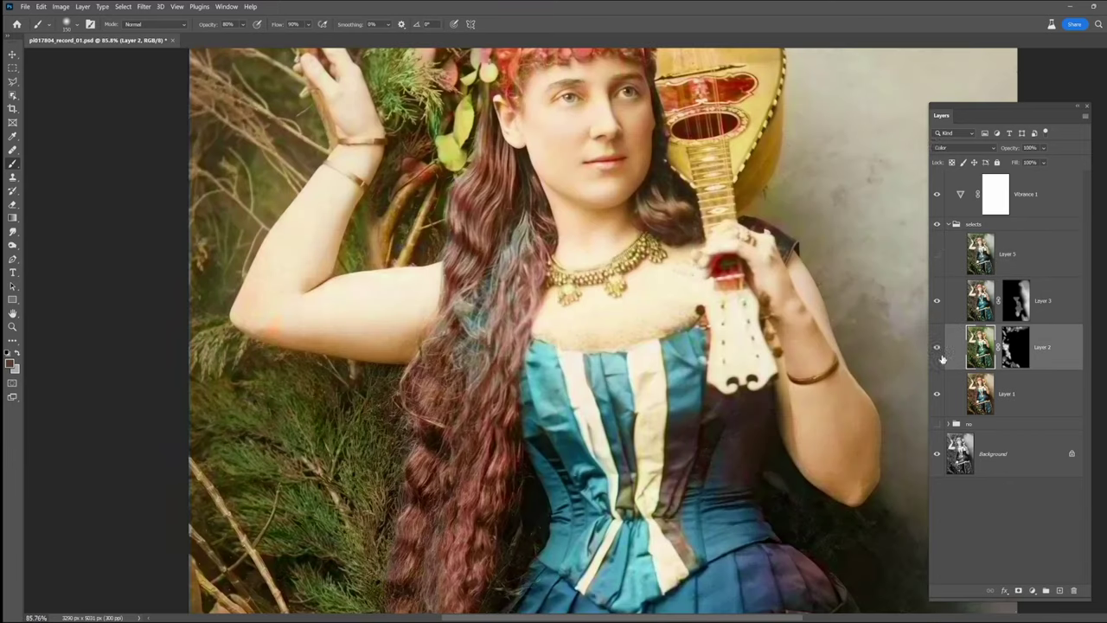
pyautogui.click(939, 356)
pyautogui.click(939, 403)
pyautogui.click(939, 397)
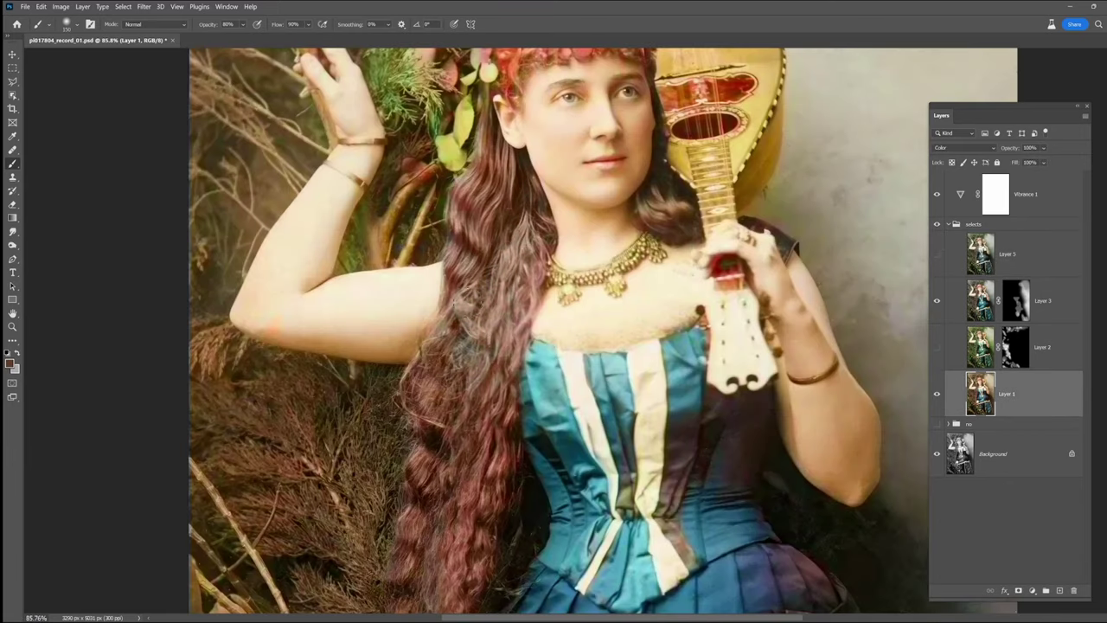
pyautogui.scroll(-5, 458, 460)
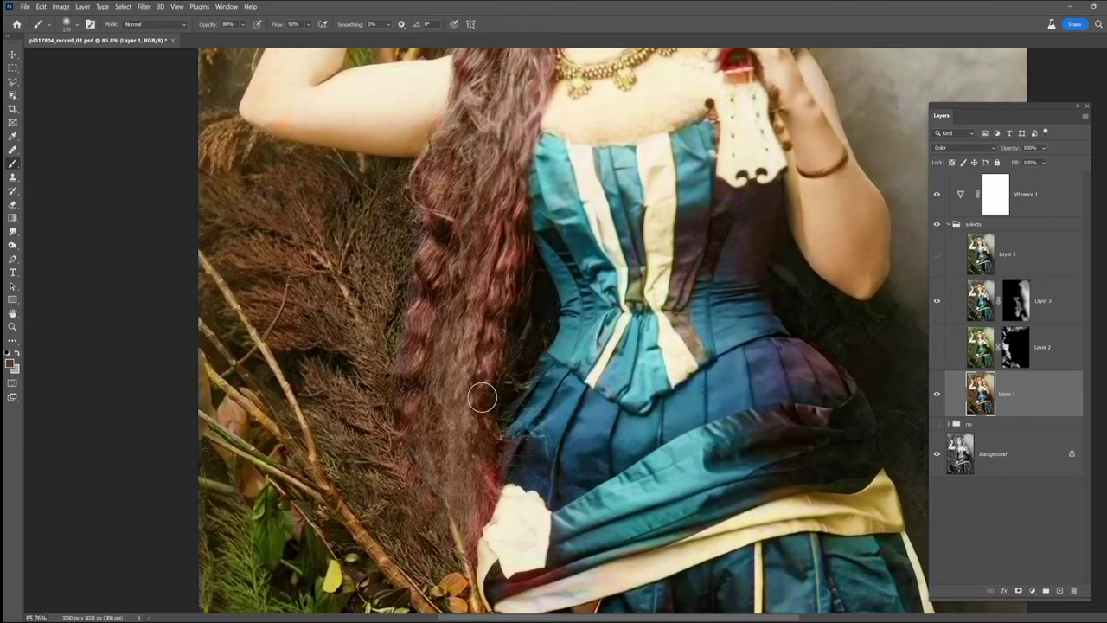
pyautogui.scroll(5, 458, 403)
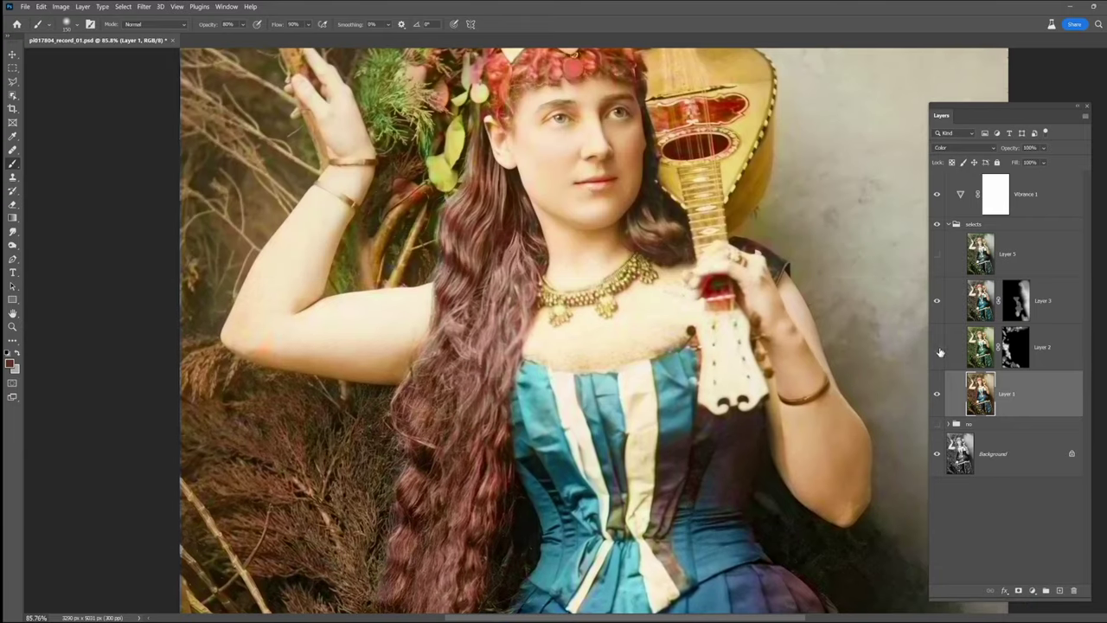
pyautogui.click(936, 346)
pyautogui.click(1015, 347)
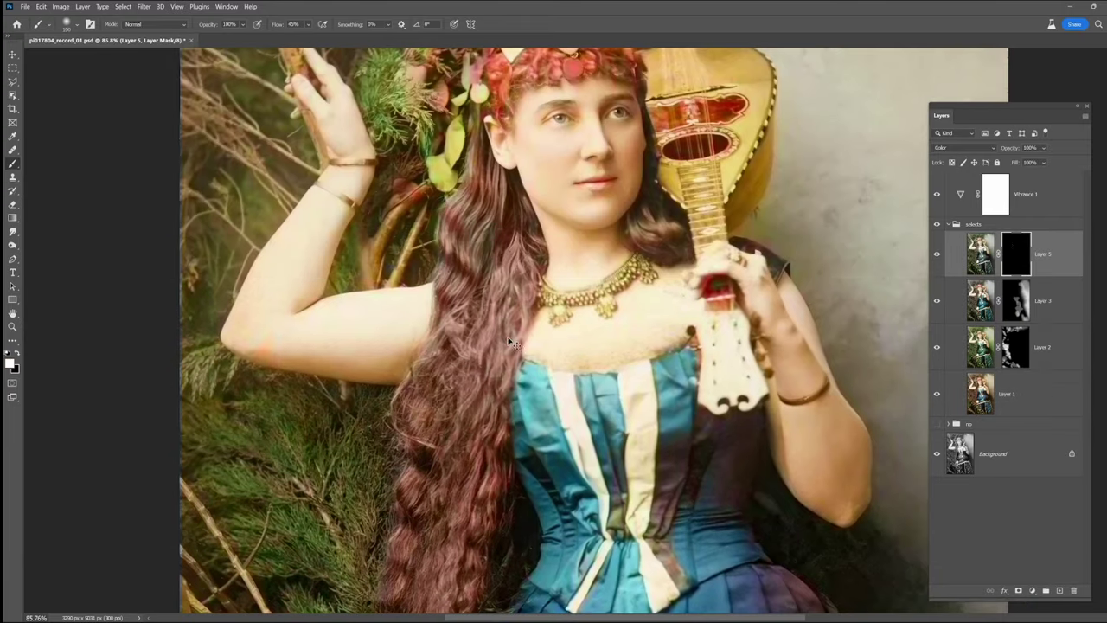
# Step: Preview Layer 5 in full, then try its color on the purple areas of the dress through a black mask
pyautogui.hotkey('ctrl', 'i')
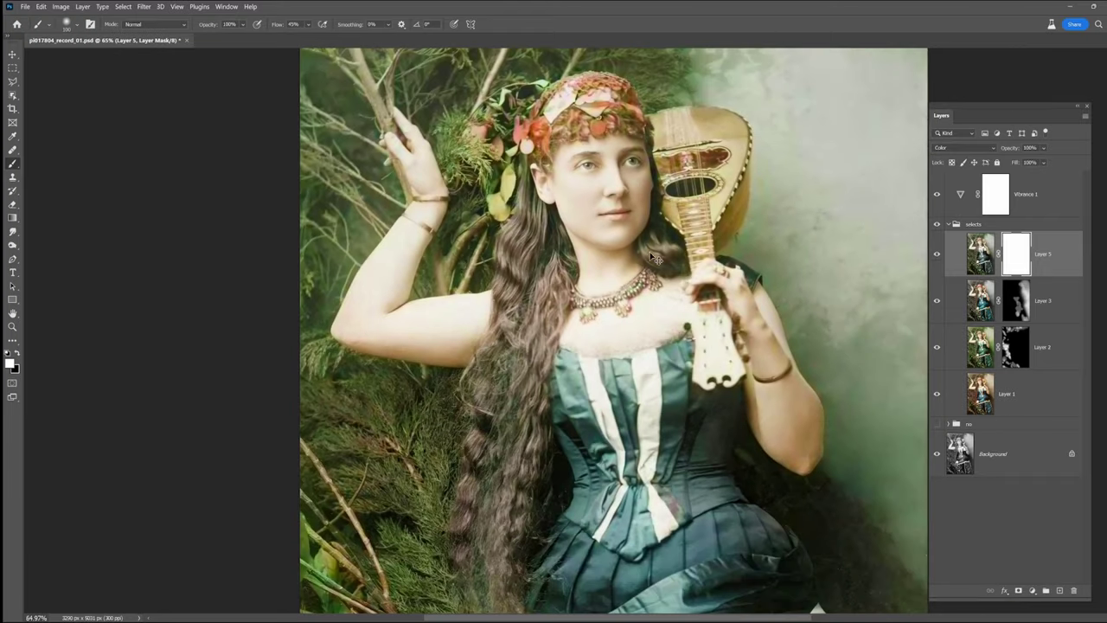
pyautogui.click(936, 254)
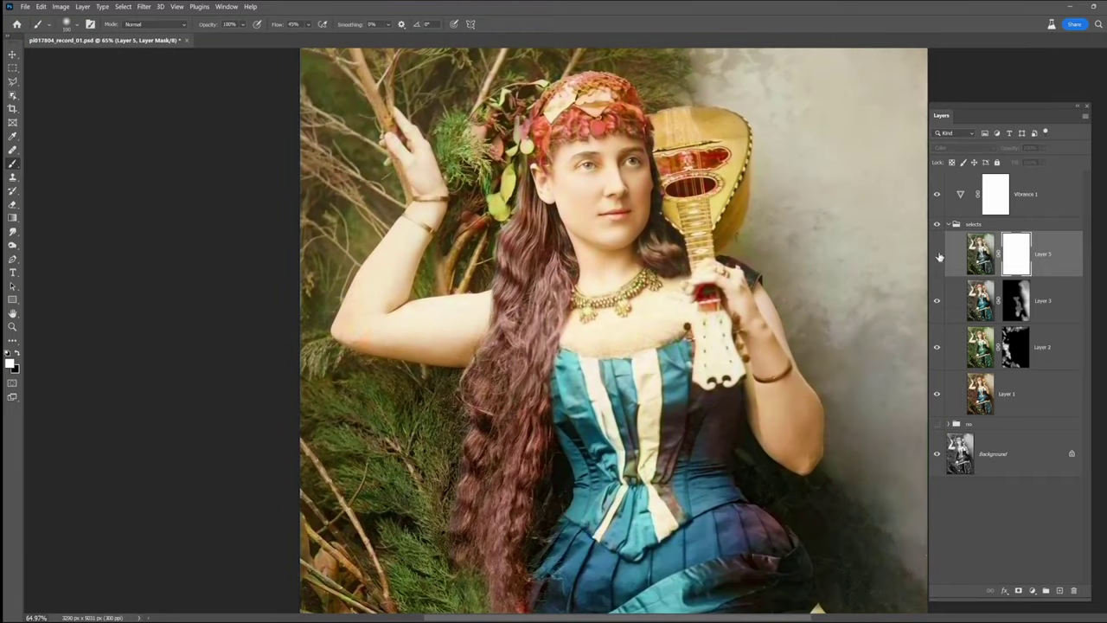
pyautogui.moveTo(1035, 269); pyautogui.dragTo(1074, 590)
pyautogui.hotkey('ctrl', 'z')
pyautogui.click(936, 254)
pyautogui.hotkey('ctrl', 'i')
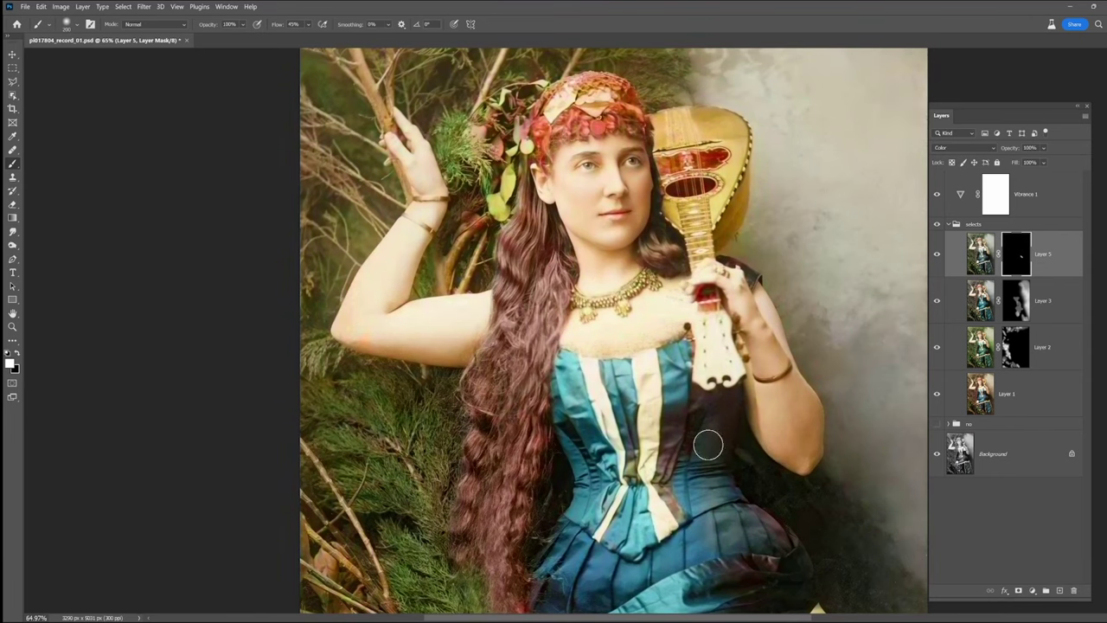
pyautogui.scroll(-5, 734, 571)
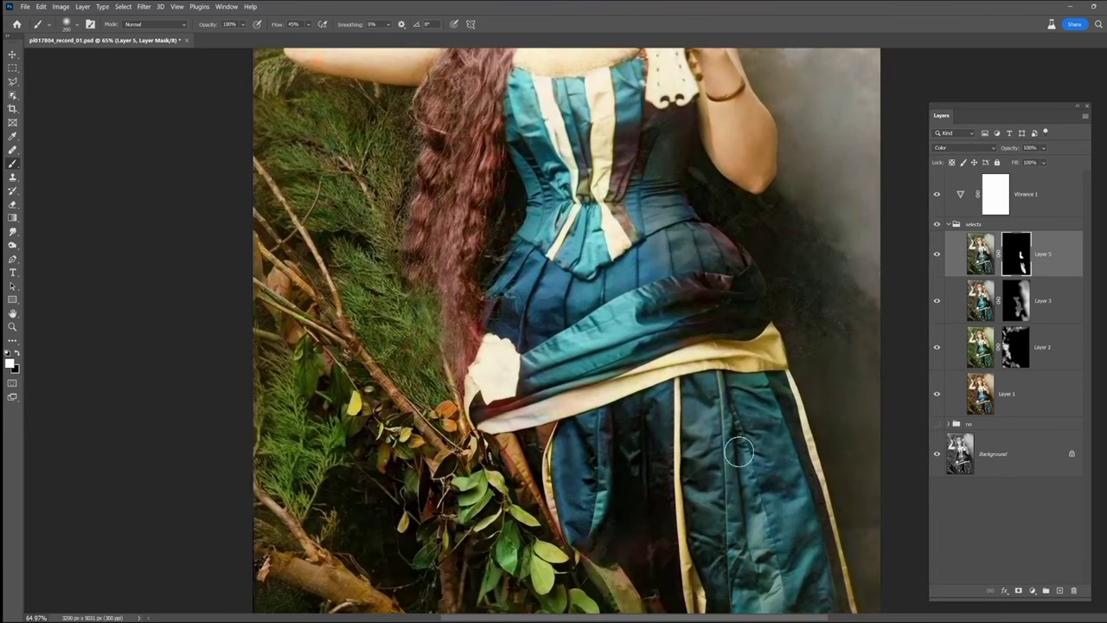
pyautogui.scroll(3, 903, 261)
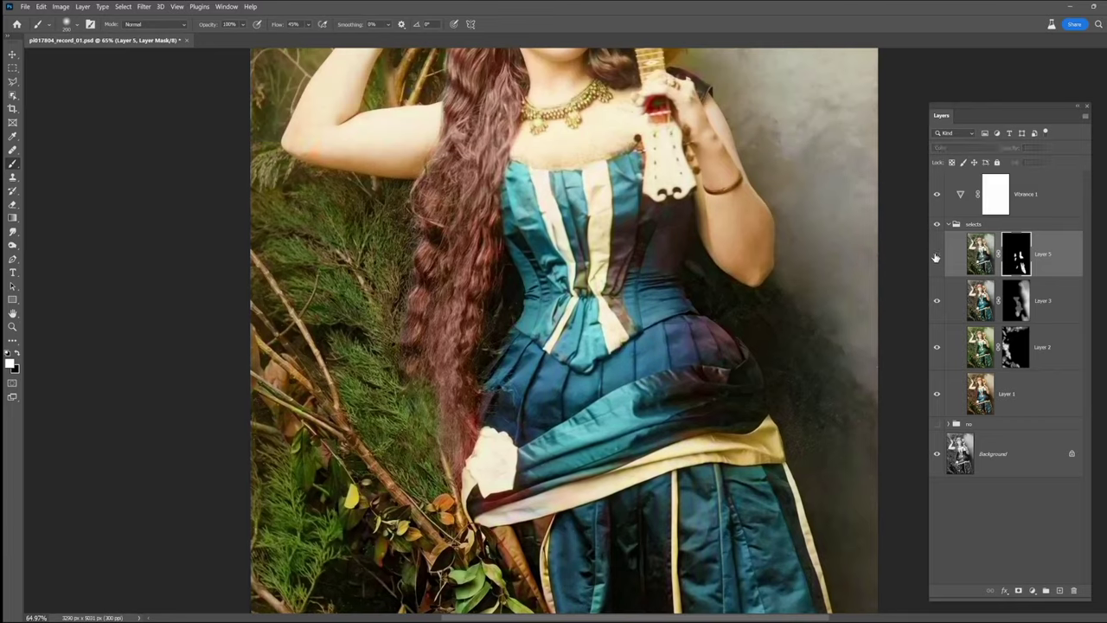
# Step: Delete Layer 5 and move the no group above the selects group
pyautogui.moveTo(951, 259); pyautogui.dragTo(1073, 589)
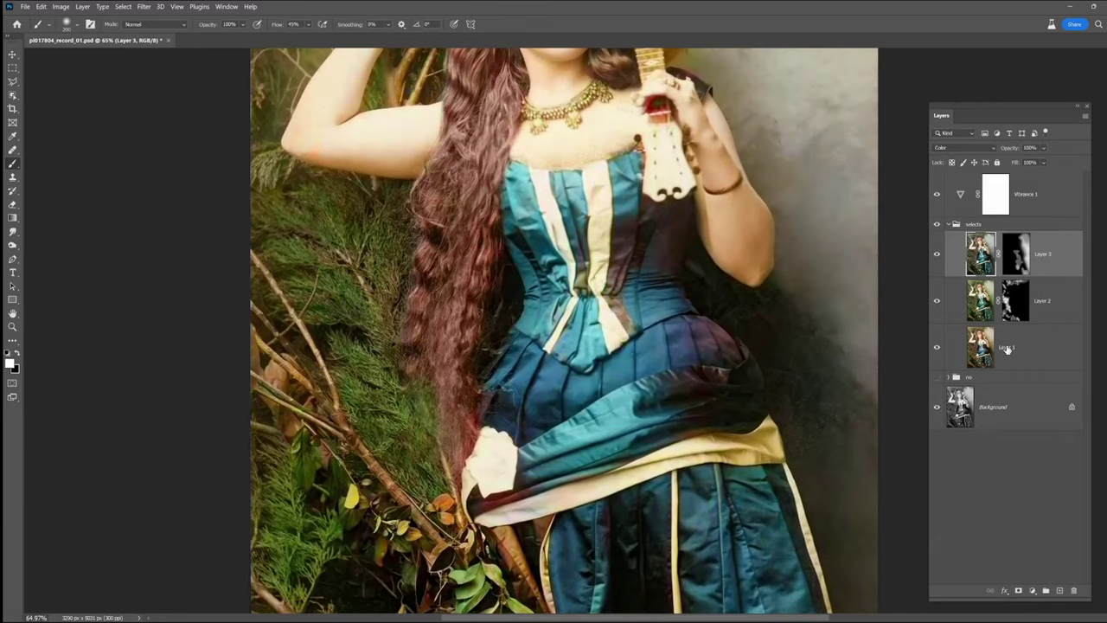
pyautogui.click(1016, 349)
pyautogui.moveTo(959, 379); pyautogui.dragTo(981, 220)
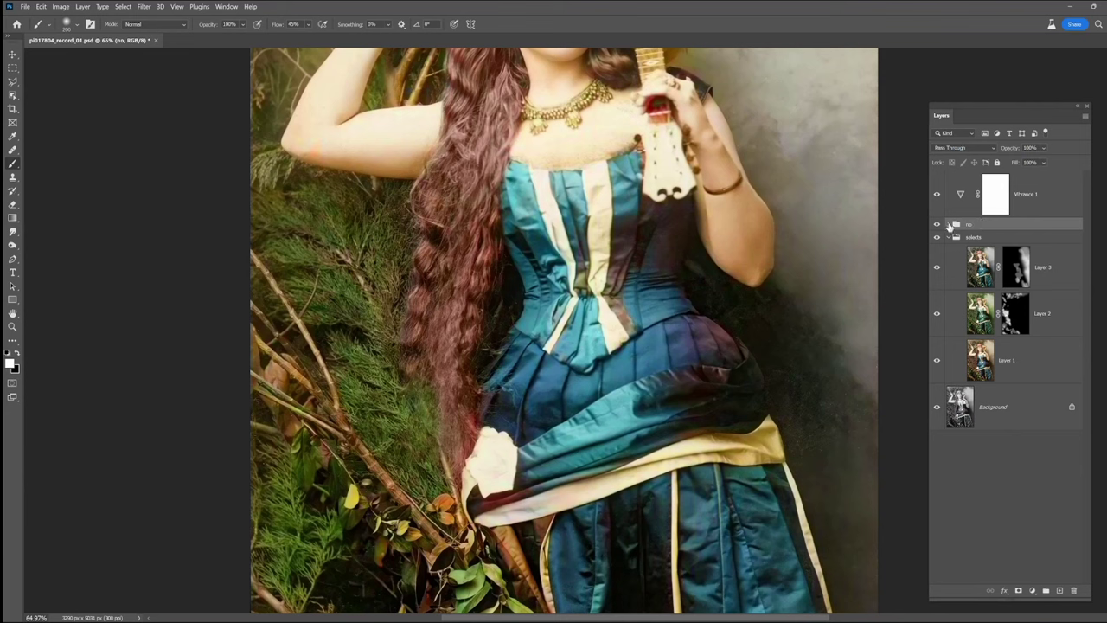
# Step: Show Layer 6 from the no group and set its blend mode to Color
pyautogui.click(948, 224)
pyautogui.click(938, 253)
pyautogui.click(984, 251)
pyautogui.click(961, 148)
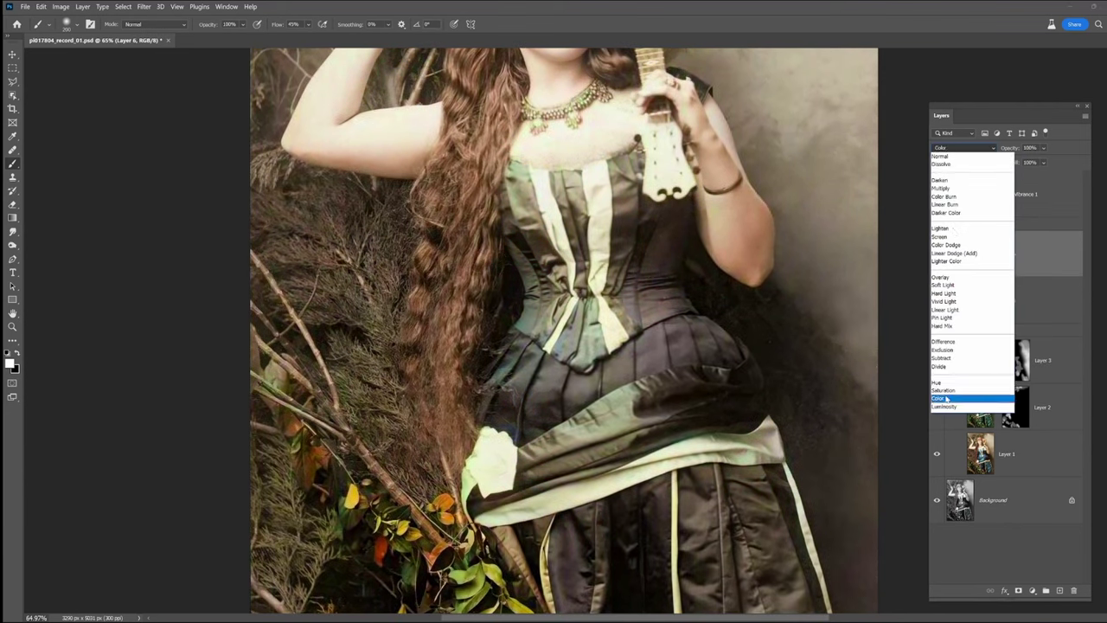
pyautogui.click(949, 398)
pyautogui.moveTo(647, 255); pyautogui.dragTo(619, 246)
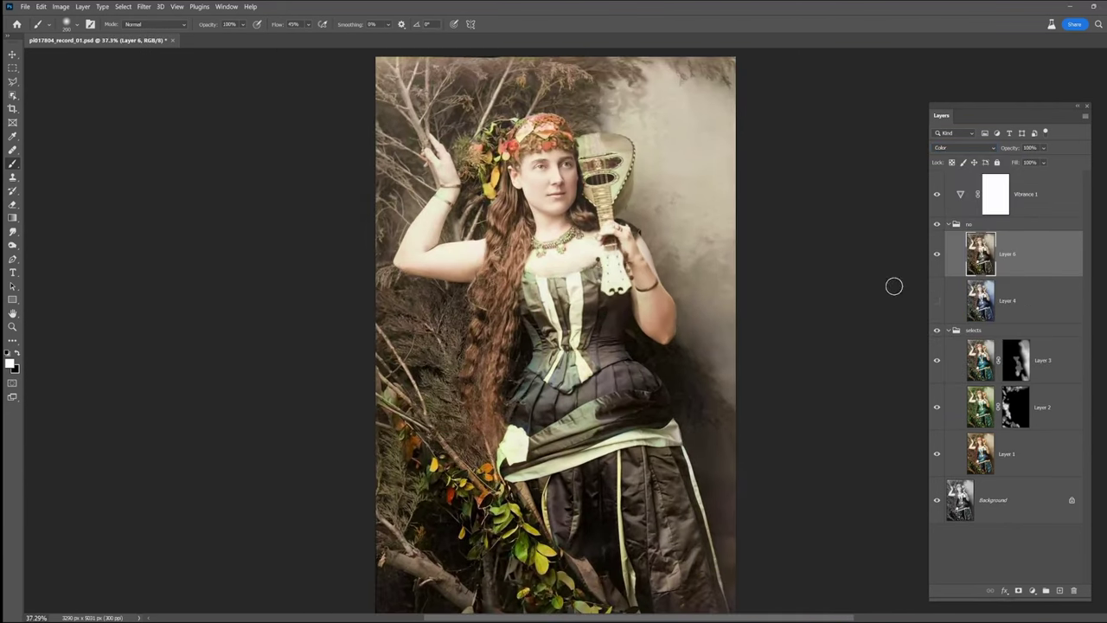
# Step: Hide Layer 6, preview Layer 4 in Color blend mode, and delete Layer 4
pyautogui.click(937, 253)
pyautogui.click(938, 300)
pyautogui.click(1014, 300)
pyautogui.click(960, 147)
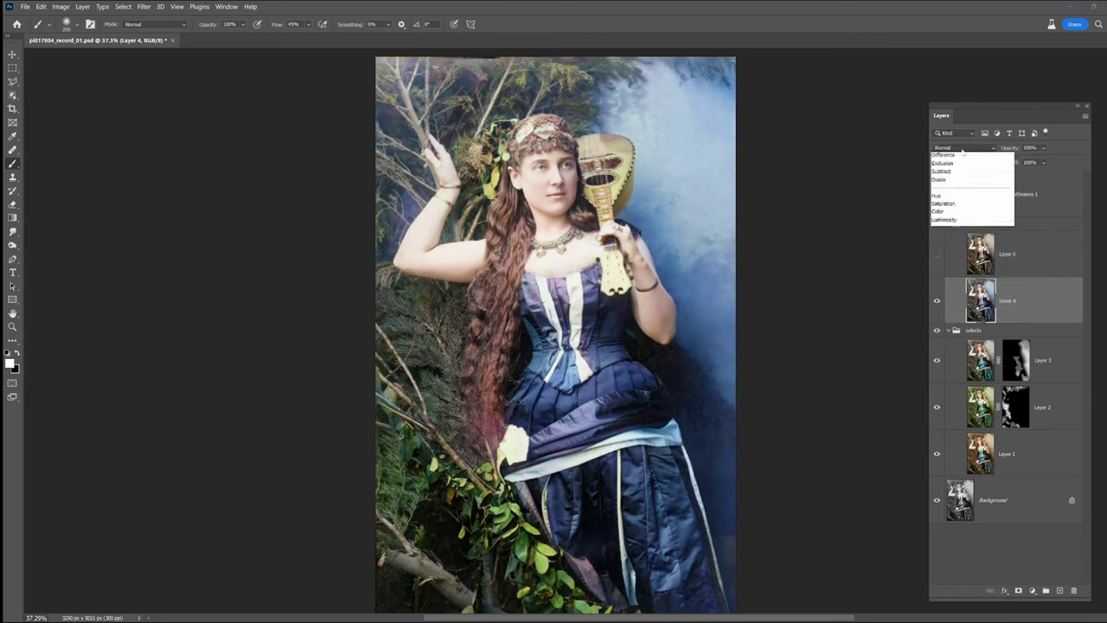
pyautogui.click(960, 396)
pyautogui.click(934, 306)
pyautogui.click(934, 306)
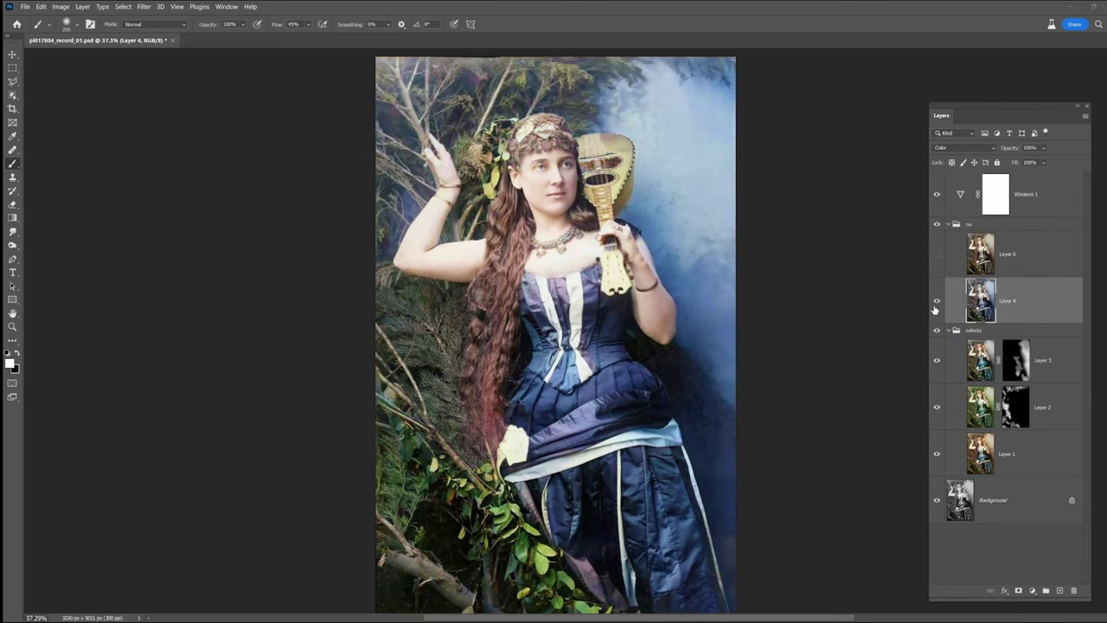
pyautogui.moveTo(1036, 305); pyautogui.dragTo(1073, 589)
# Step: Show Layer 6 again and give it a black layer mask
pyautogui.click(936, 253)
pyautogui.click(1018, 590)
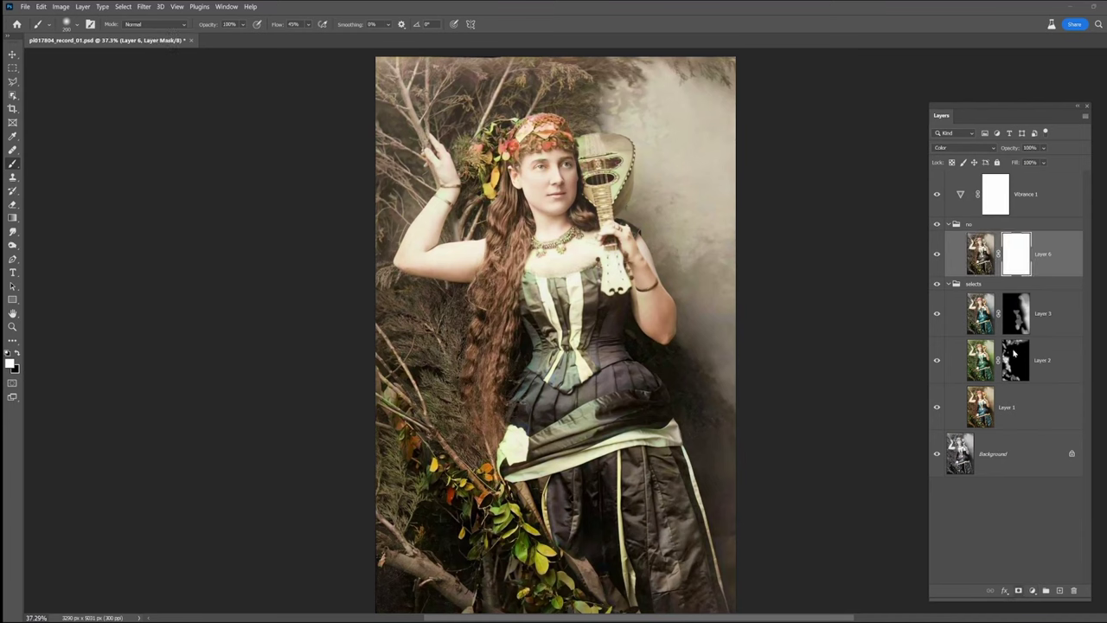
pyautogui.hotkey('ctrl', 'i')
# Step: Paint Layer 6's mask white along the long hair to bring in its brown color, and select the Vibrance layer
pyautogui.scroll(5, 437, 203)
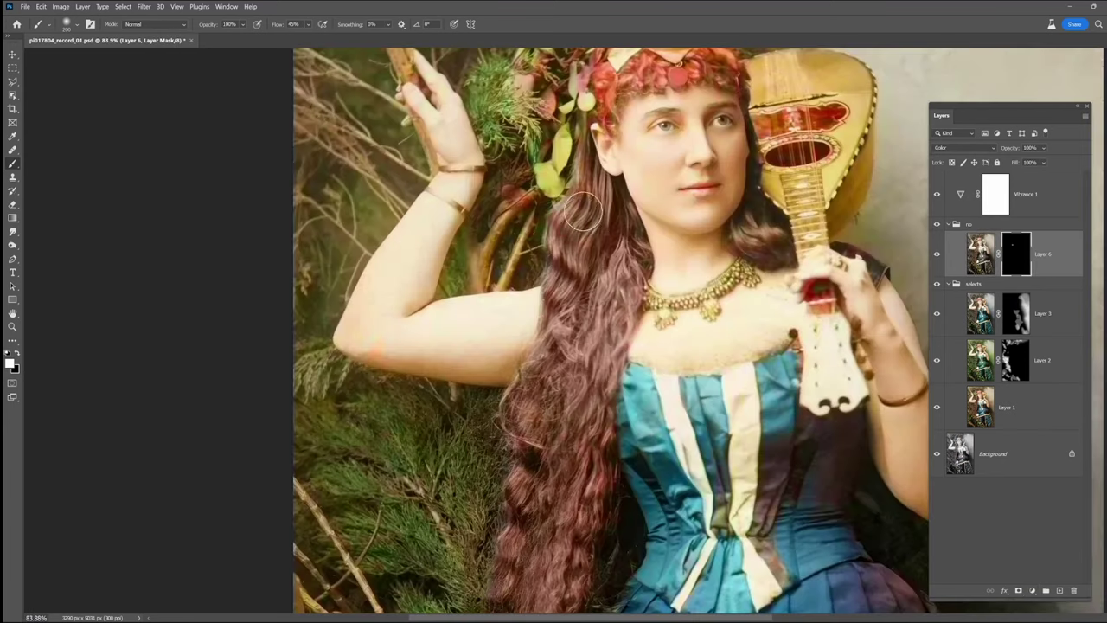
pyautogui.moveTo(583, 211); pyautogui.dragTo(584, 215)
pyautogui.moveTo(622, 265)
pyautogui.mouseDown()
pyautogui.moveTo(580, 501)
pyautogui.moveTo(529, 484)
pyautogui.mouseUp()
pyautogui.scroll(-5, 529, 466)
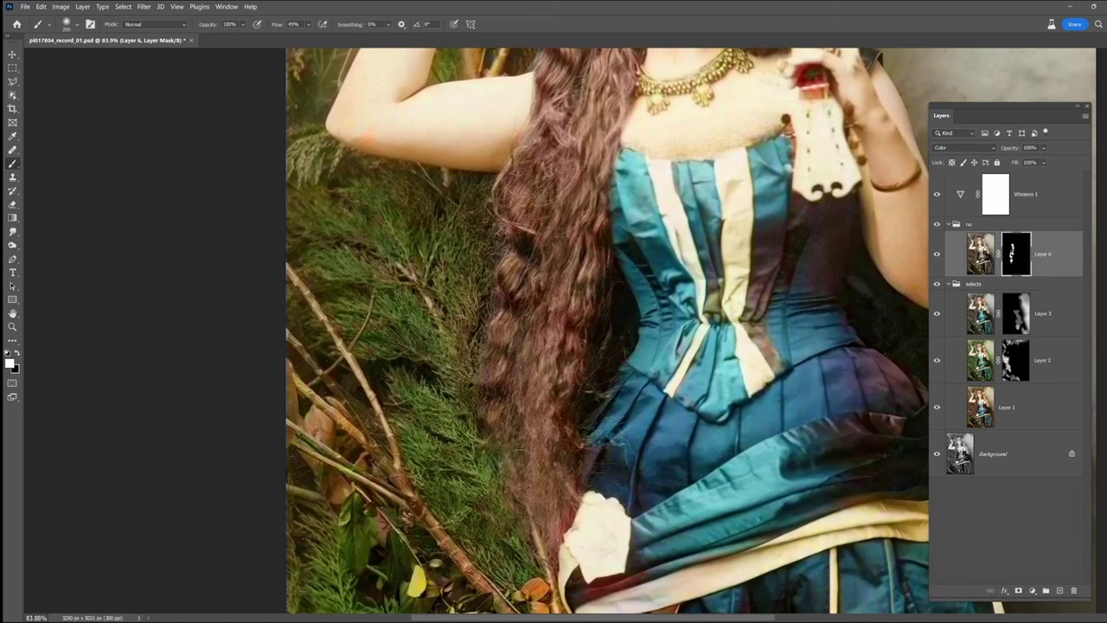
pyautogui.scroll(5, 545, 325)
pyautogui.scroll(-5, 704, 268)
pyautogui.hotkey('alt', '.')
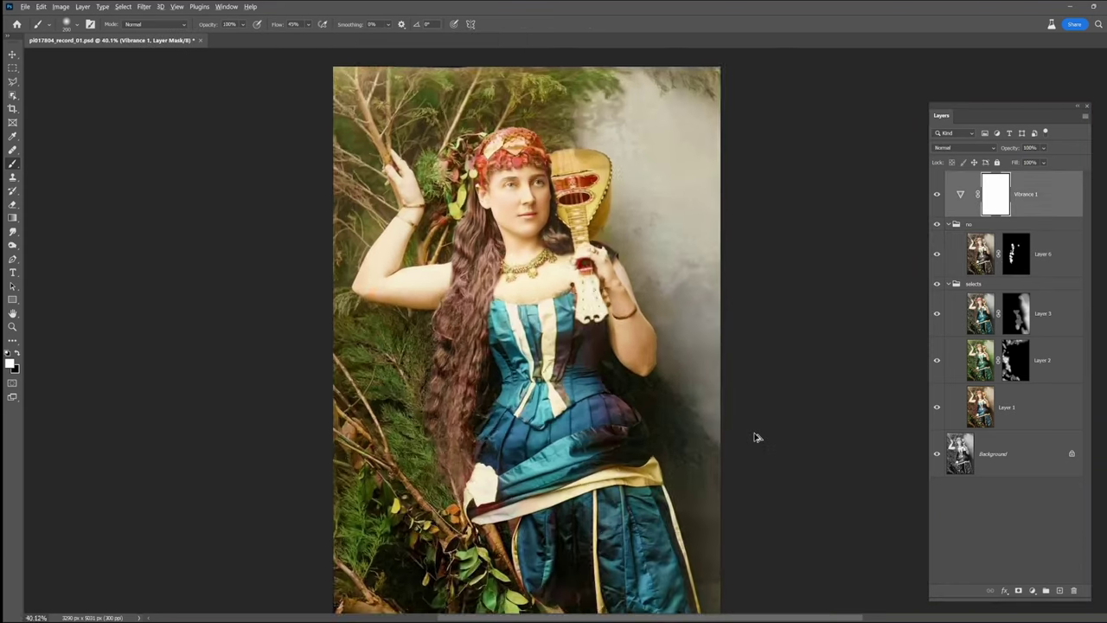
# Step: Add a Levels adjustment layer directly above the Background, setting black input 5 and gamma 0.64 and lowering the white input
pyautogui.moveTo(758, 369); pyautogui.dragTo(710, 328)
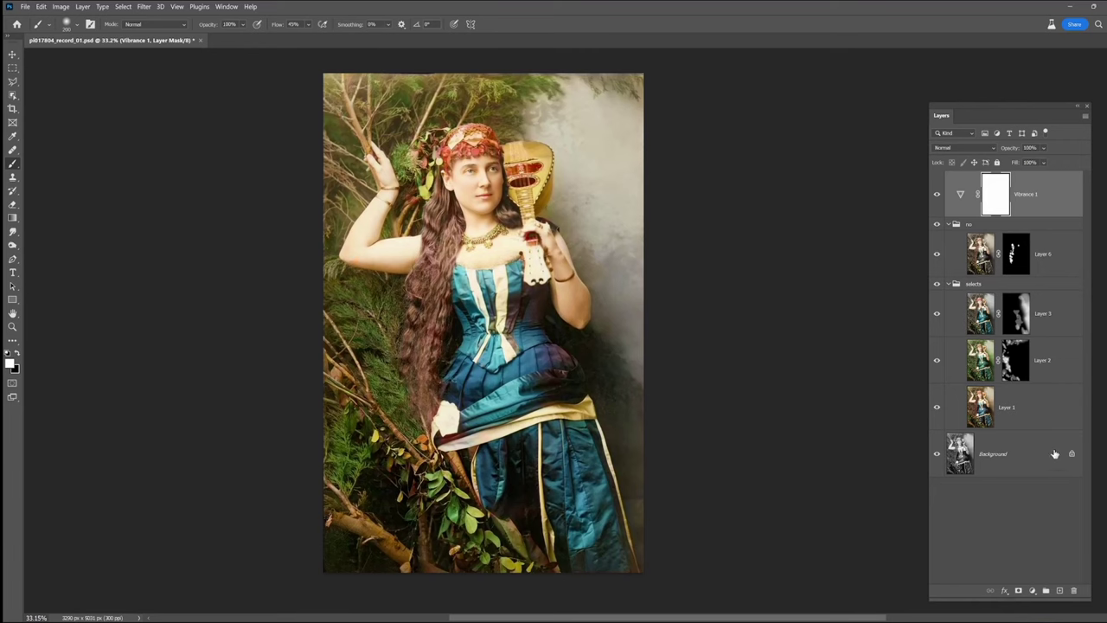
pyautogui.click(1054, 453)
pyautogui.click(1032, 590)
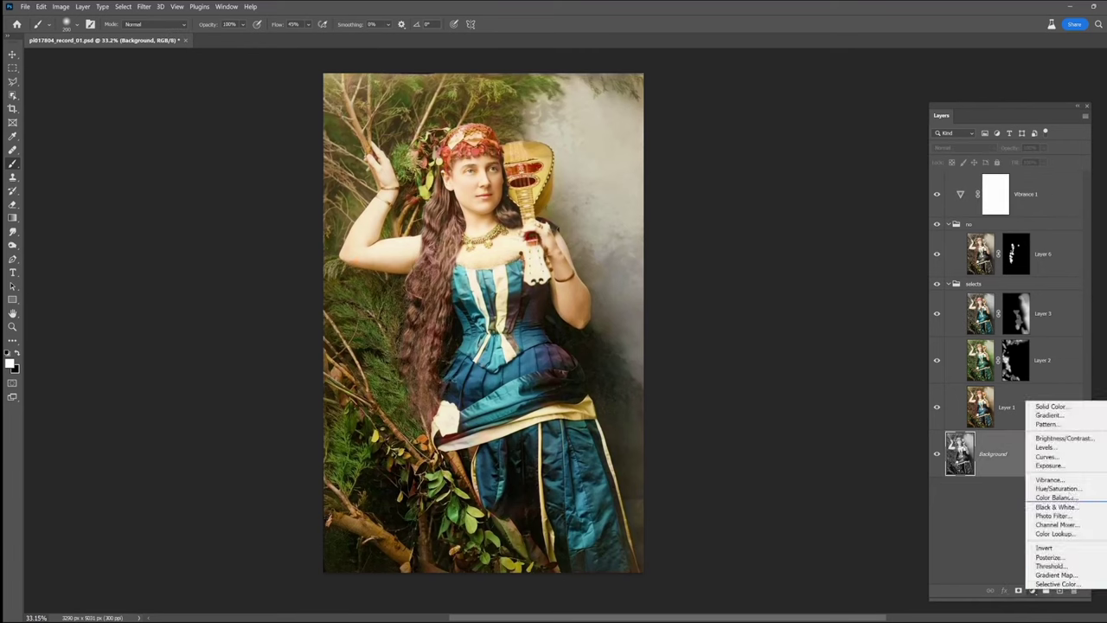
pyautogui.click(1043, 448)
pyautogui.moveTo(991, 453); pyautogui.dragTo(1048, 453)
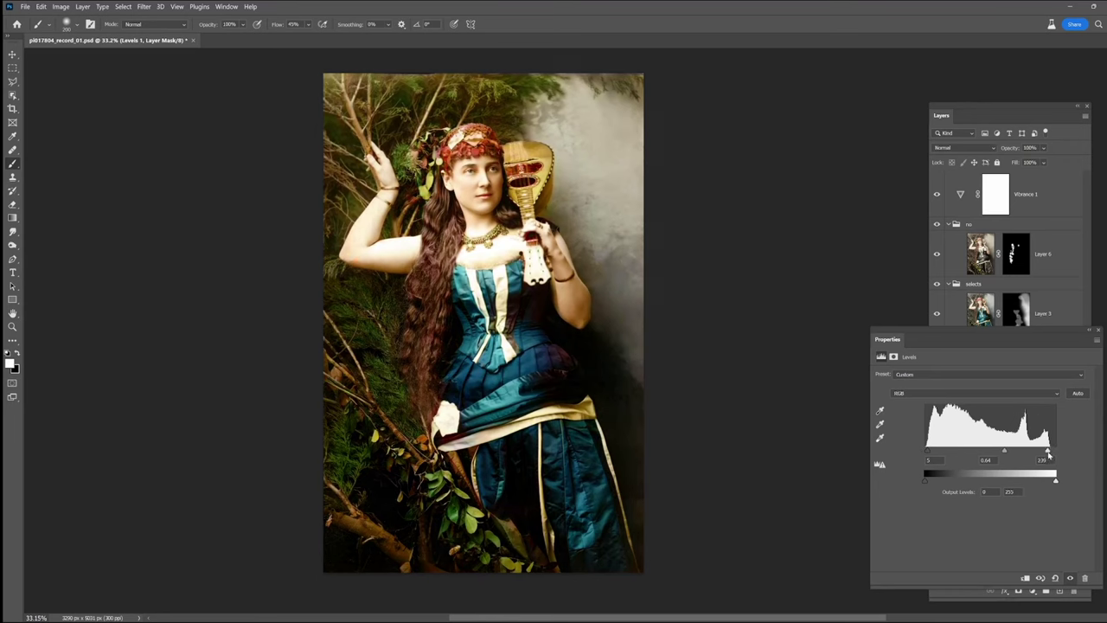
pyautogui.click(1096, 331)
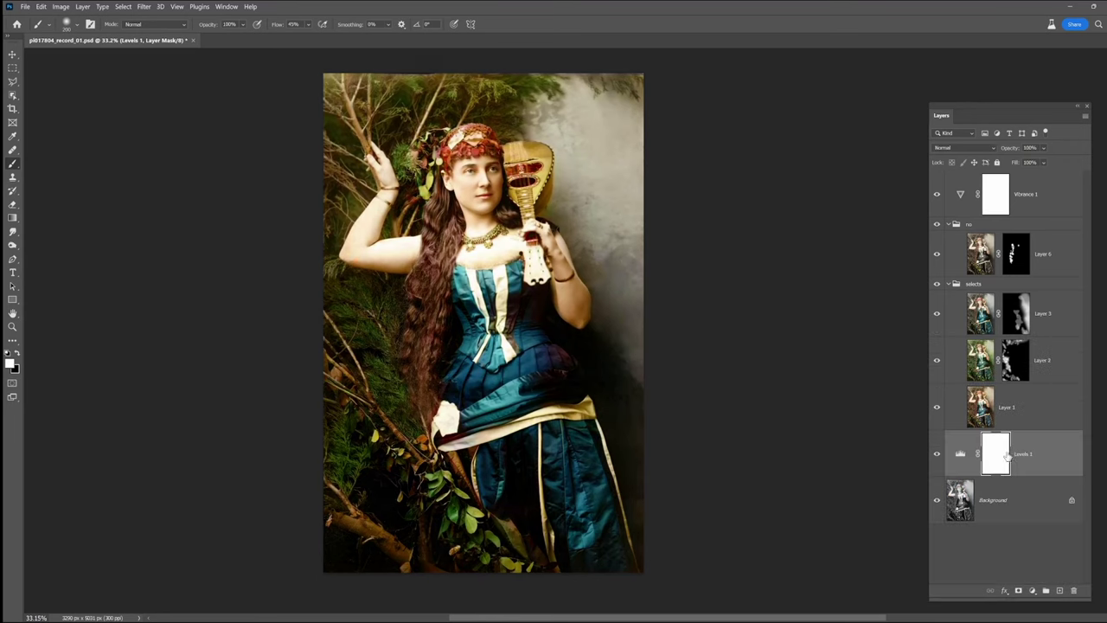
# Step: Draw a linear gradient on the Levels mask from the photo's top edge to the face, and compare with the layer hidden
pyautogui.click(13, 218)
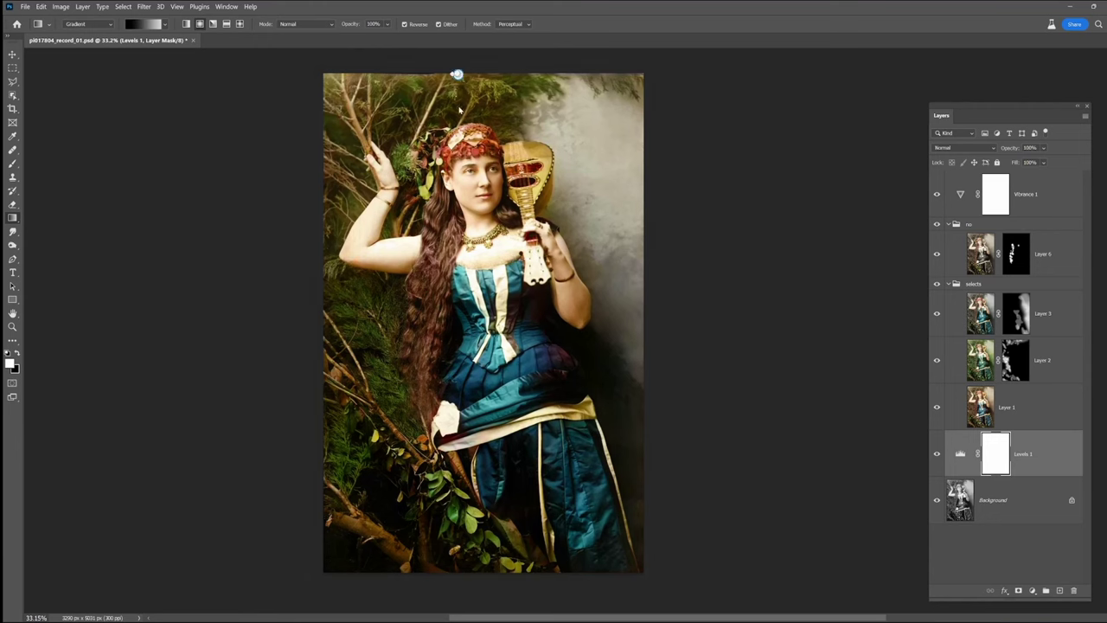
pyautogui.moveTo(458, 75); pyautogui.dragTo(485, 120)
pyautogui.moveTo(472, 74); pyautogui.dragTo(482, 170)
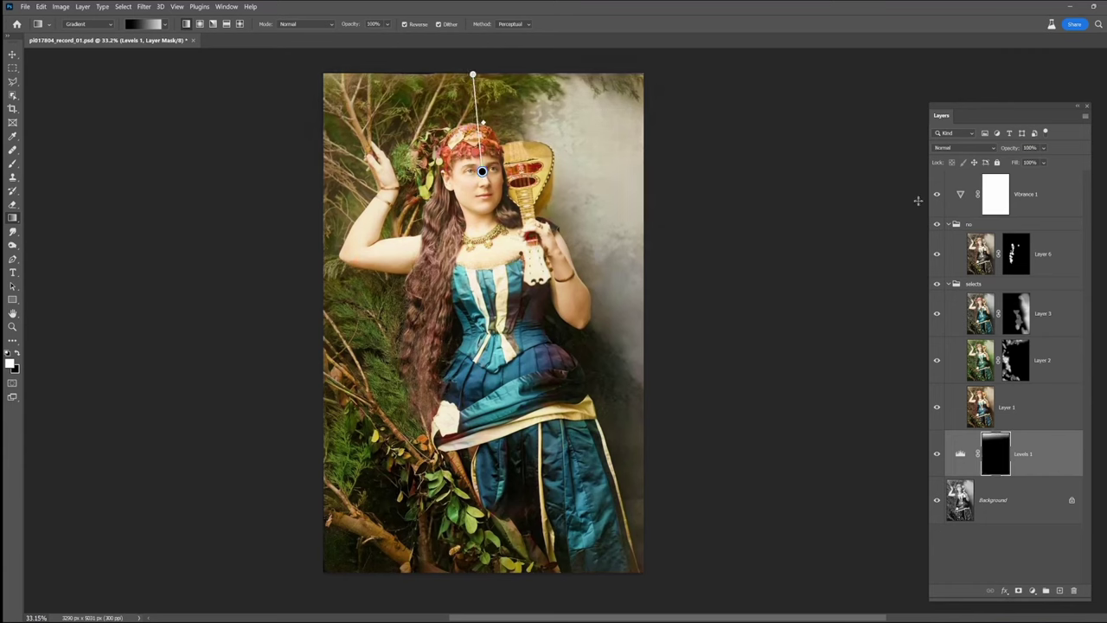
pyautogui.click(937, 456)
pyautogui.click(937, 455)
pyautogui.click(937, 456)
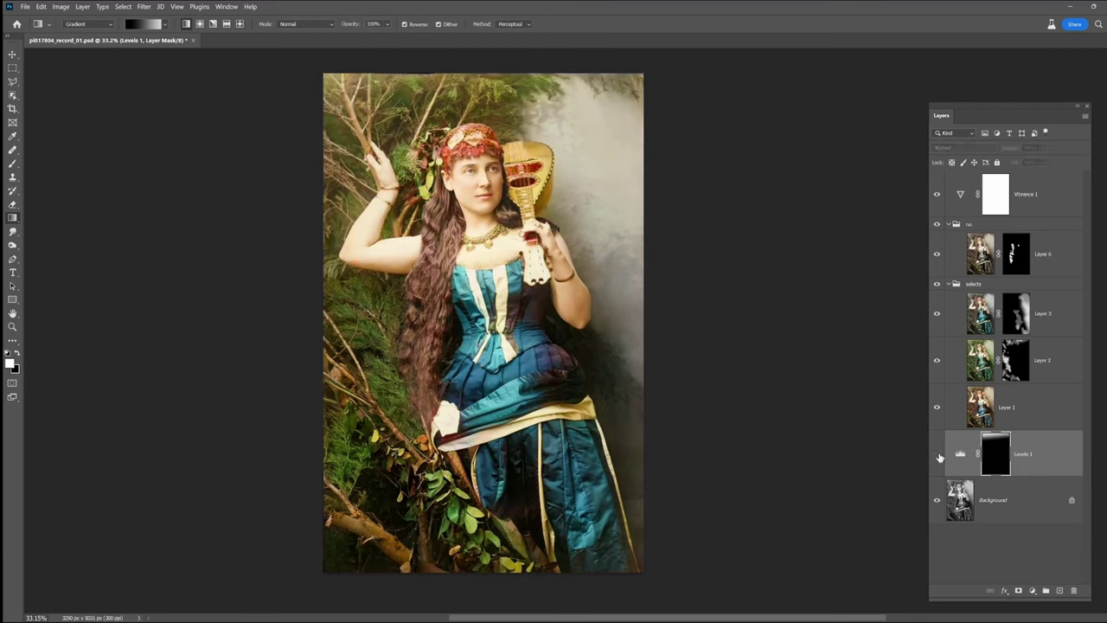
pyautogui.click(938, 456)
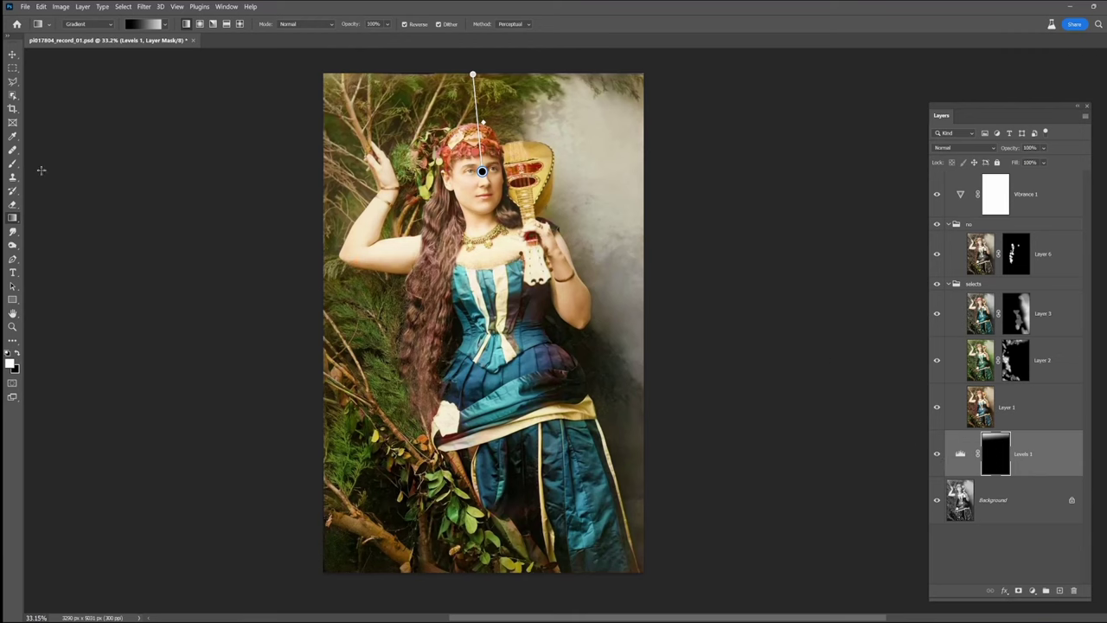
# Step: Paint white on the Levels mask over the upper foliage and around the woman with a 1300 px brush at 34% opacity
pyautogui.press('b')
pyautogui.click(243, 24)
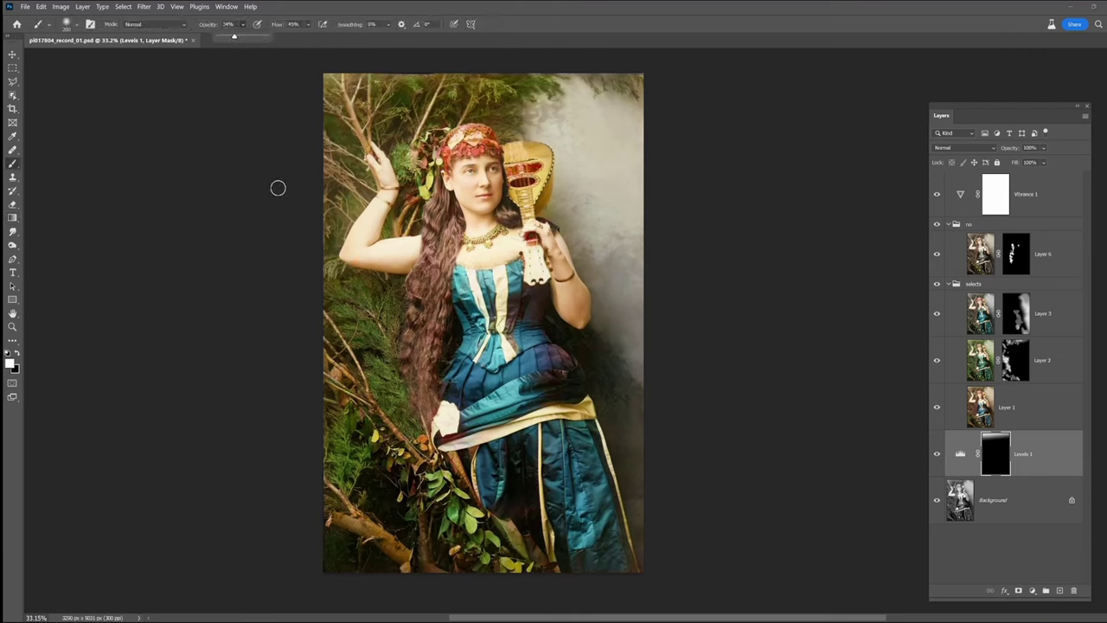
pyautogui.click(278, 187)
pyautogui.press(']')
pyautogui.press(']')
pyautogui.press(']')
pyautogui.press(']')
pyautogui.press(']')
pyautogui.press(']')
pyautogui.press(']')
pyautogui.press(']')
pyautogui.moveTo(352, 186)
pyautogui.mouseDown()
pyautogui.moveTo(346, 227)
pyautogui.moveTo(345, 183)
pyautogui.mouseUp()
pyautogui.moveTo(439, 185)
pyautogui.mouseDown()
pyautogui.moveTo(477, 203)
pyautogui.moveTo(512, 186)
pyautogui.moveTo(397, 251)
pyautogui.moveTo(448, 251)
pyautogui.moveTo(472, 228)
pyautogui.mouseUp()
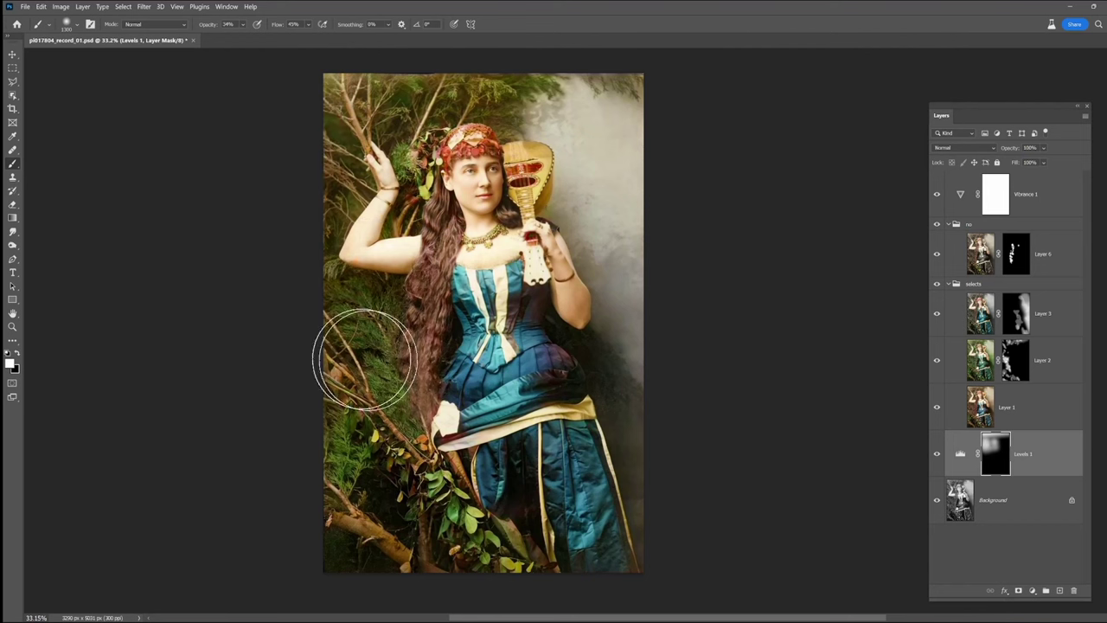
# Step: Extend the white painting on the Levels mask into the lower areas of the photo, comparing with the layer hidden
pyautogui.click(936, 454)
pyautogui.click(936, 454)
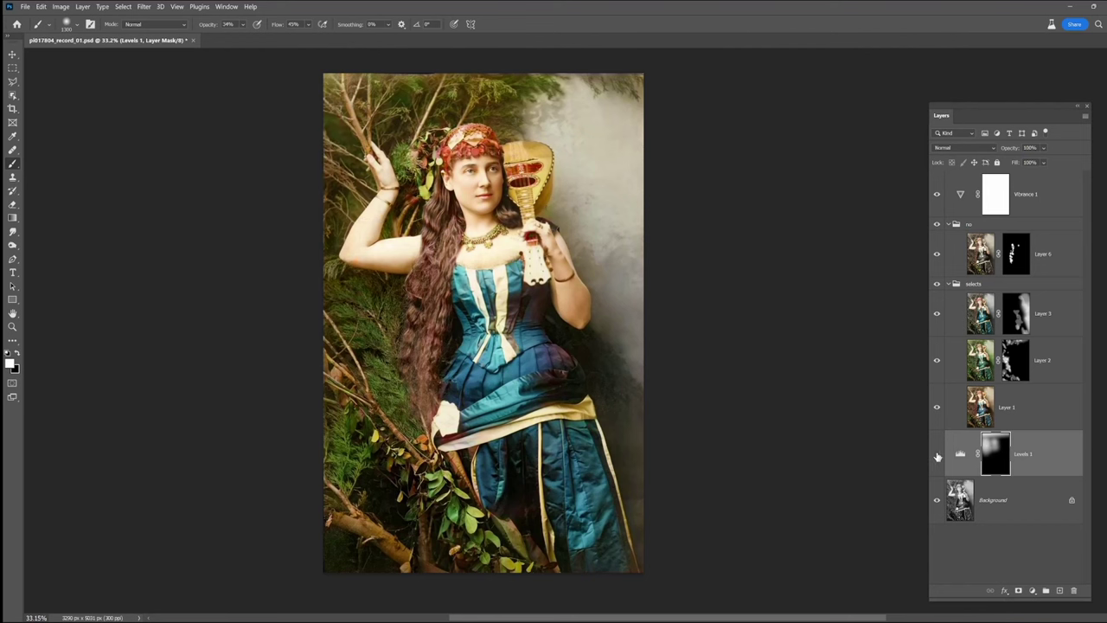
pyautogui.click(937, 454)
pyautogui.click(937, 454)
pyautogui.scroll(1, 427, 340)
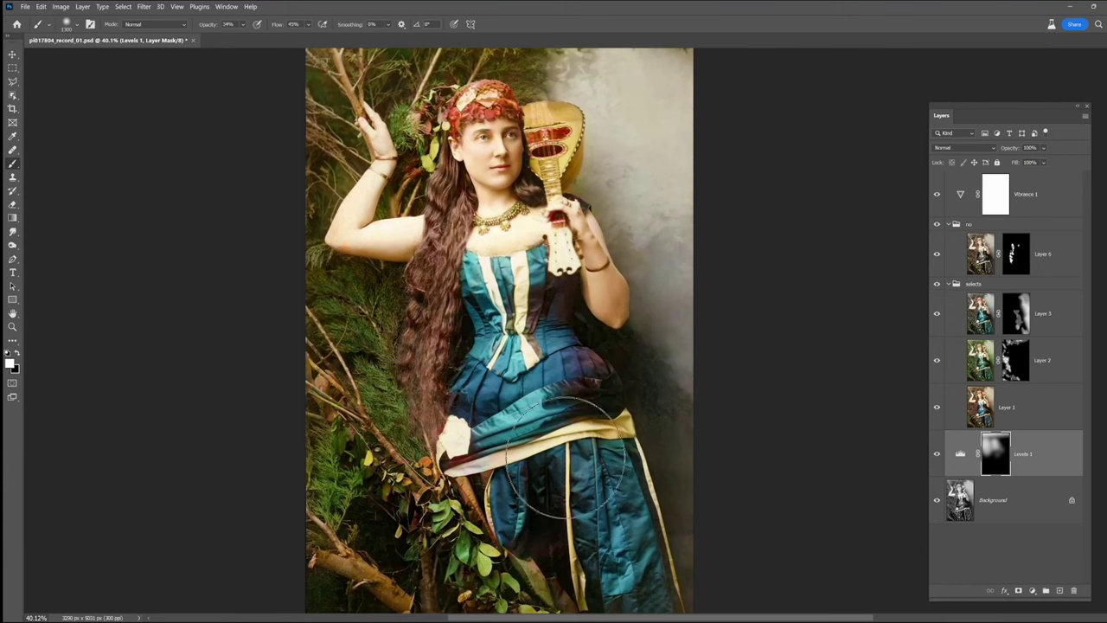
pyautogui.scroll(-1, 571, 313)
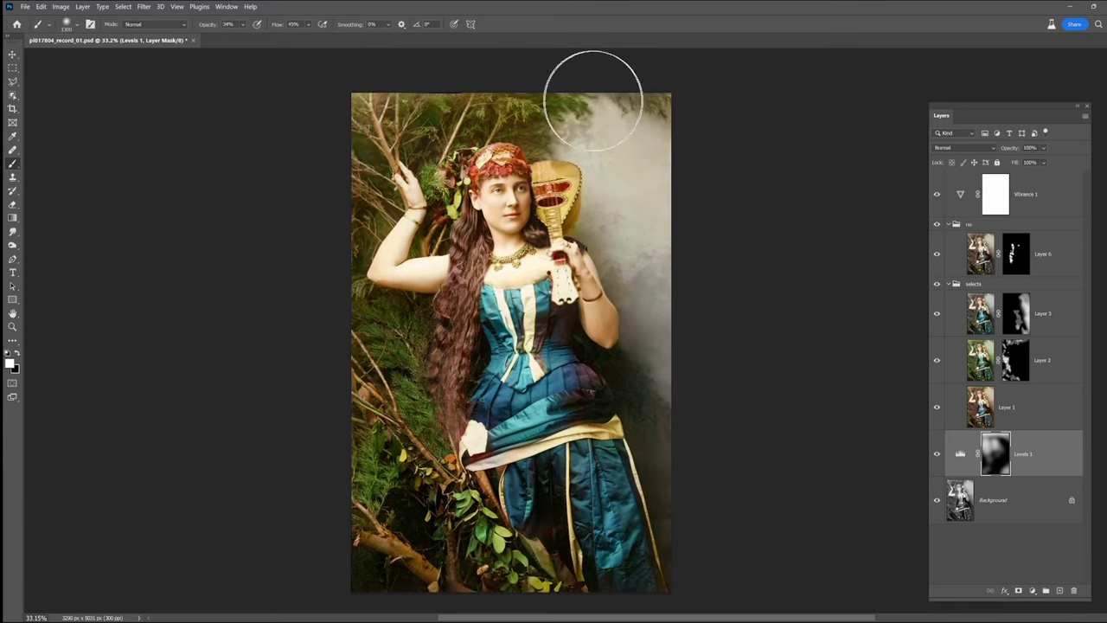
pyautogui.click(936, 454)
pyautogui.click(936, 455)
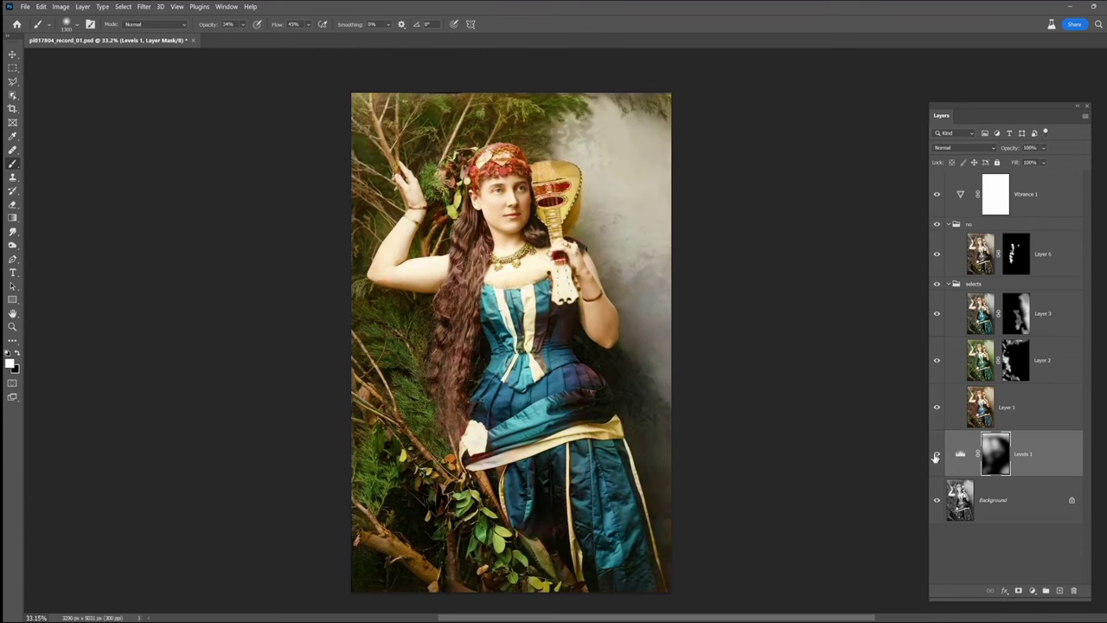
# Step: Add a Curves adjustment layer above the Vibrance layer, followed by a Color Balance adjustment layer on top
pyautogui.click(1048, 198)
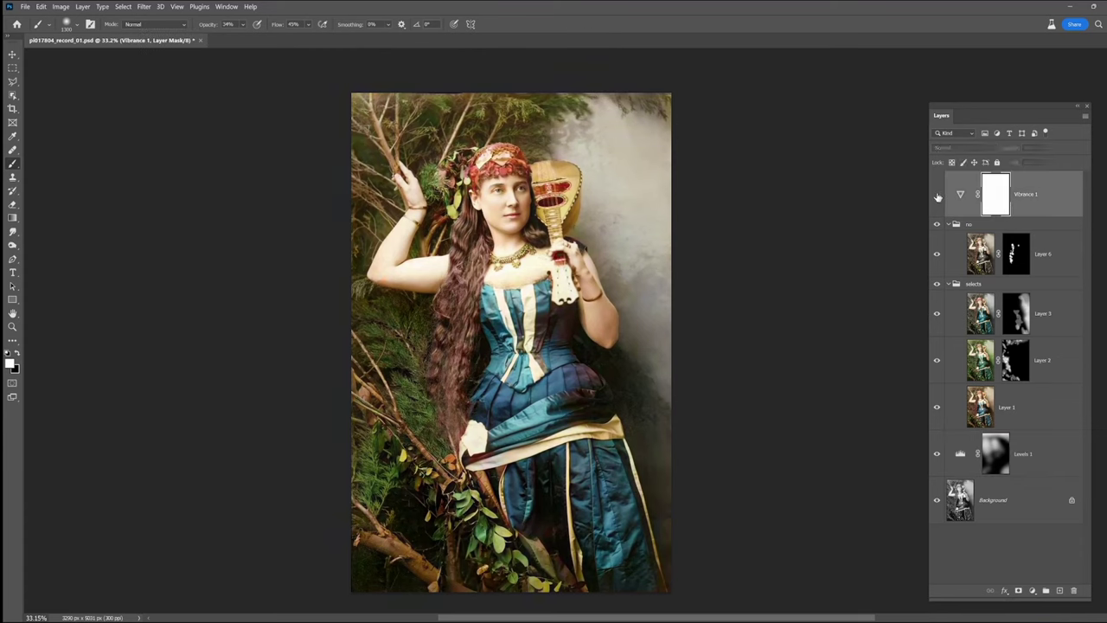
pyautogui.moveTo(729, 306); pyautogui.dragTo(612, 303)
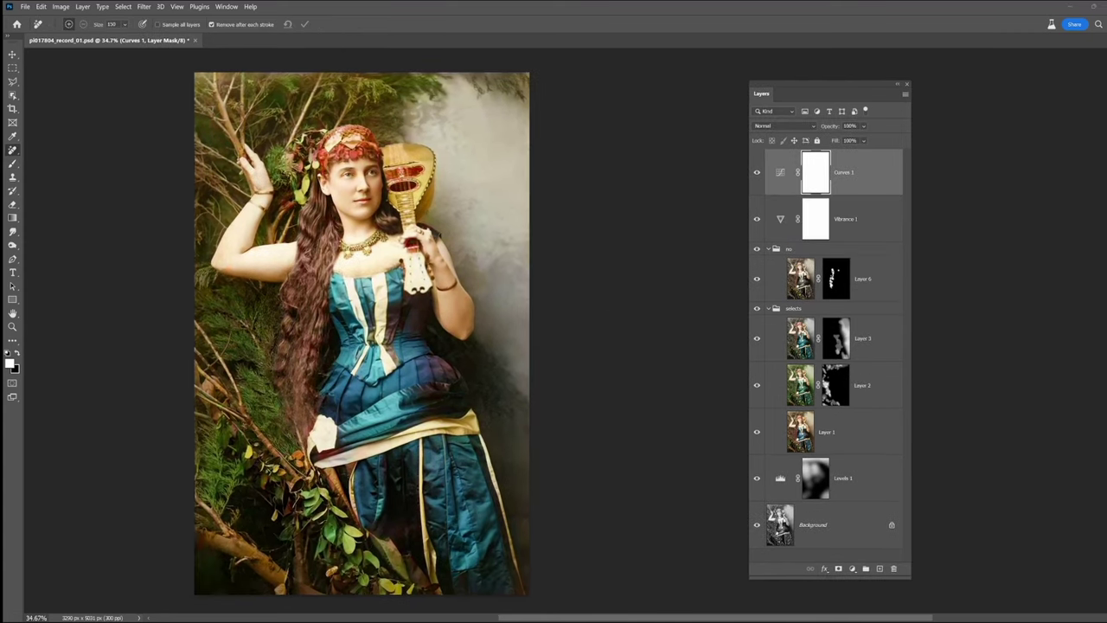
pyautogui.click(852, 569)
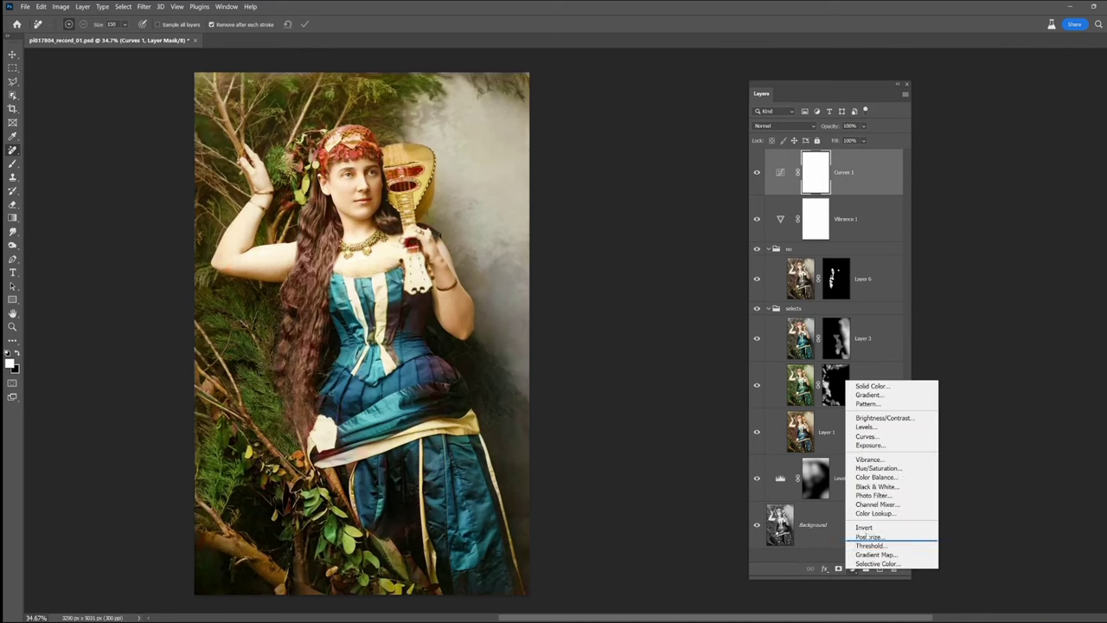
pyautogui.click(876, 479)
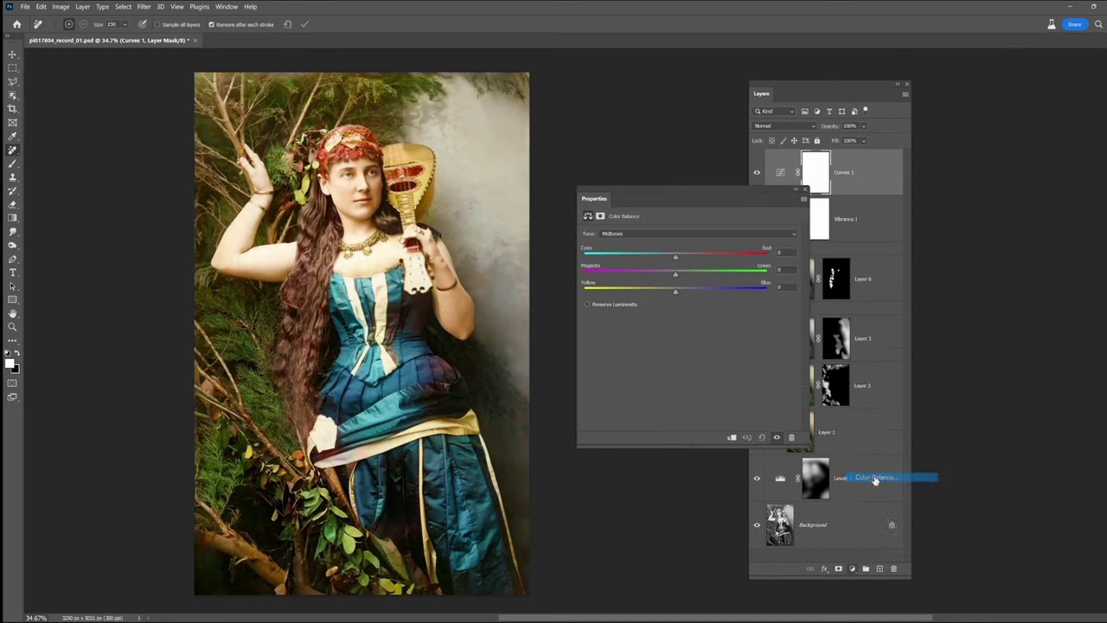
pyautogui.moveTo(848, 87); pyautogui.dragTo(914, 85)
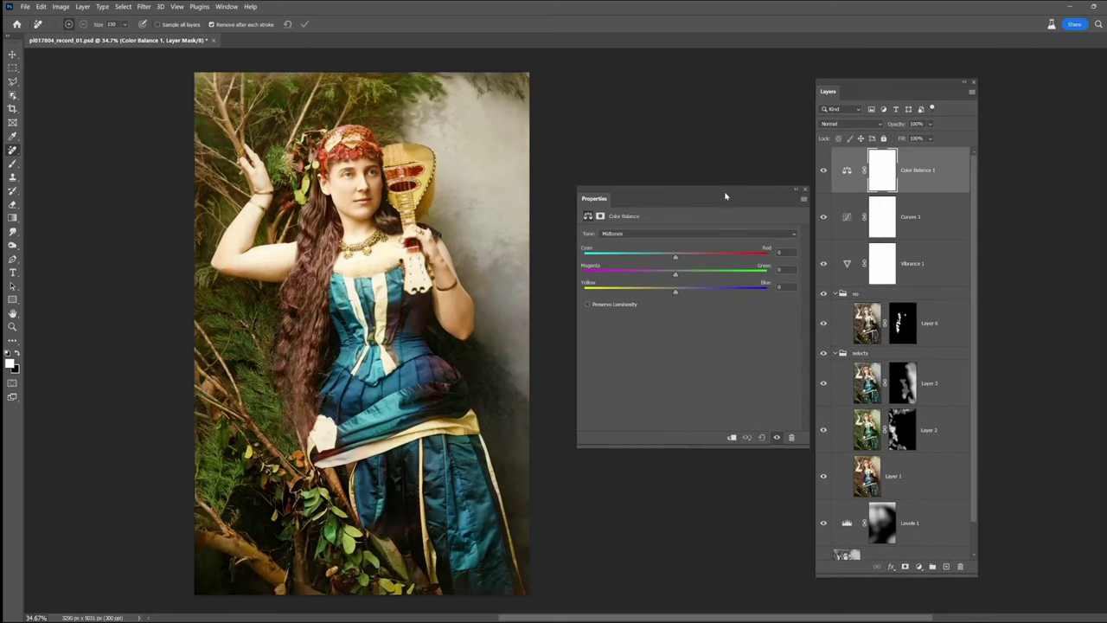
pyautogui.moveTo(725, 196); pyautogui.dragTo(695, 167)
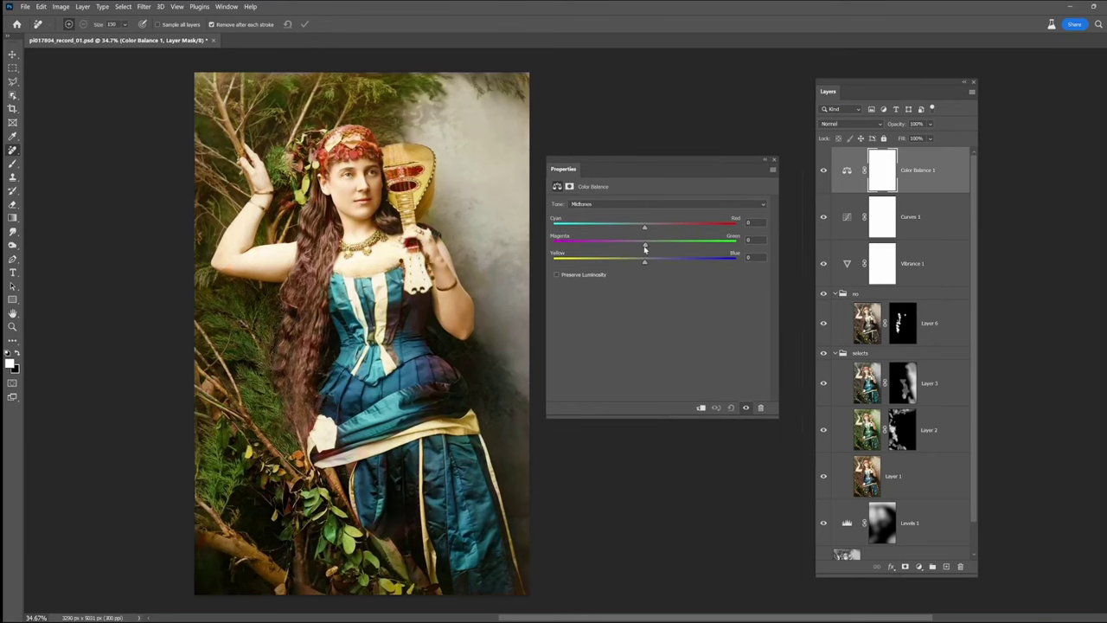
# Step: Shift the Color Balance midtones toward cyan and blue, fine-tune the magenta-green balance, and compare with the layer hidden
pyautogui.moveTo(644, 247)
pyautogui.mouseDown()
pyautogui.moveTo(585, 251)
pyautogui.moveTo(736, 248)
pyautogui.moveTo(628, 251)
pyautogui.moveTo(643, 251)
pyautogui.mouseUp()
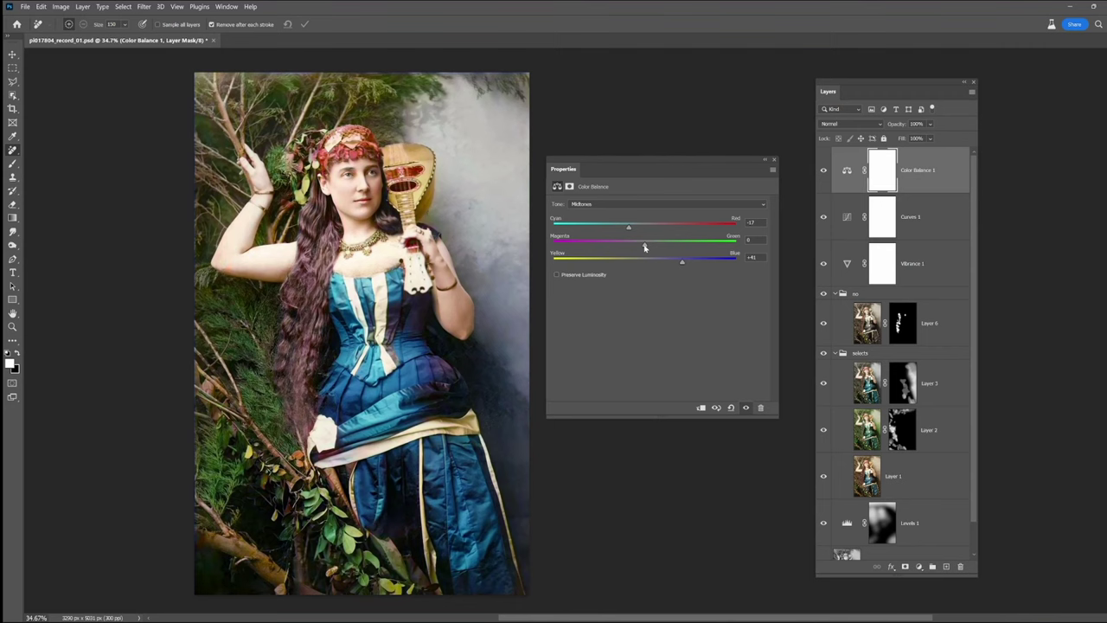
pyautogui.moveTo(663, 246); pyautogui.dragTo(644, 247)
pyautogui.click(774, 161)
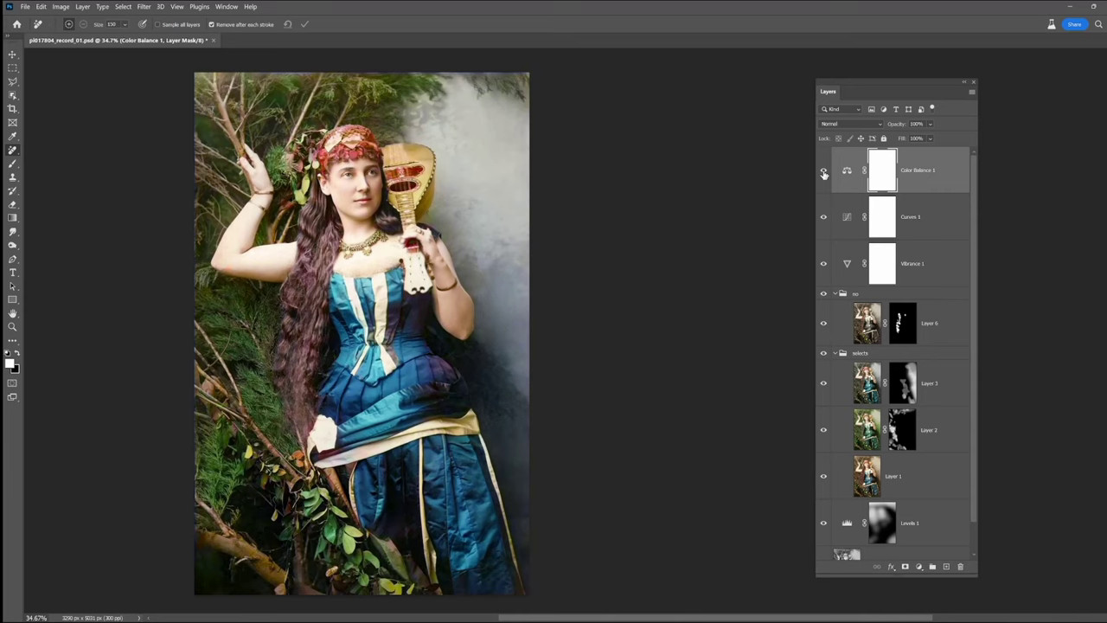
pyautogui.click(823, 171)
pyautogui.click(823, 171)
pyautogui.click(825, 175)
pyautogui.click(824, 175)
# Step: Reduce the Color Balance layer's opacity to 58%
pyautogui.hotkey('ctrl', '2')
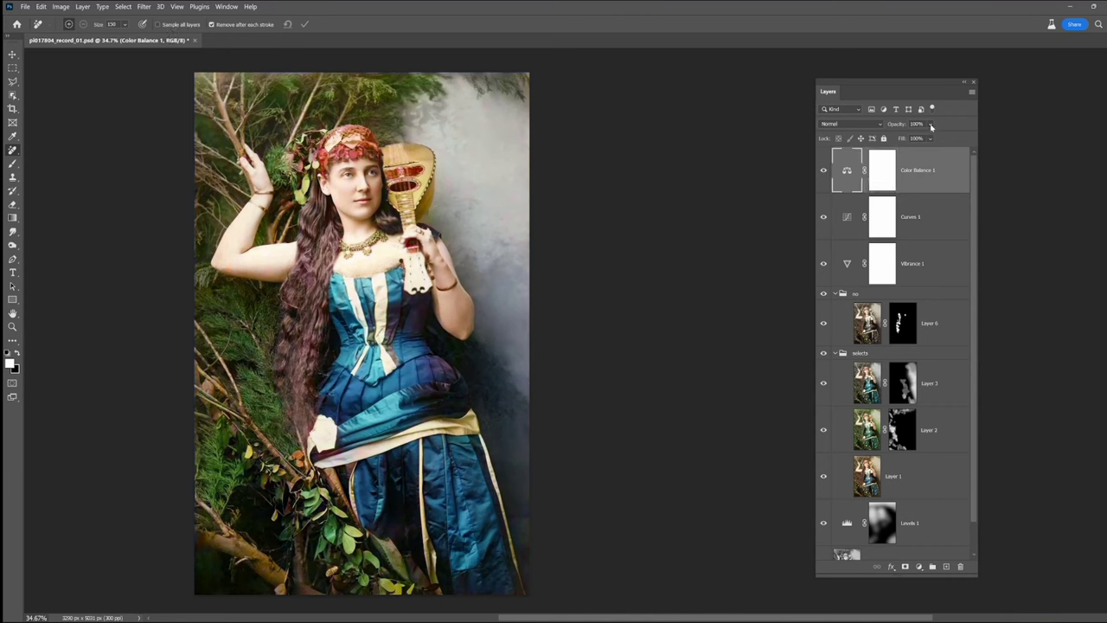
pyautogui.click(931, 126)
pyautogui.moveTo(943, 138)
pyautogui.mouseDown()
pyautogui.moveTo(918, 138)
pyautogui.moveTo(934, 139)
pyautogui.mouseUp()
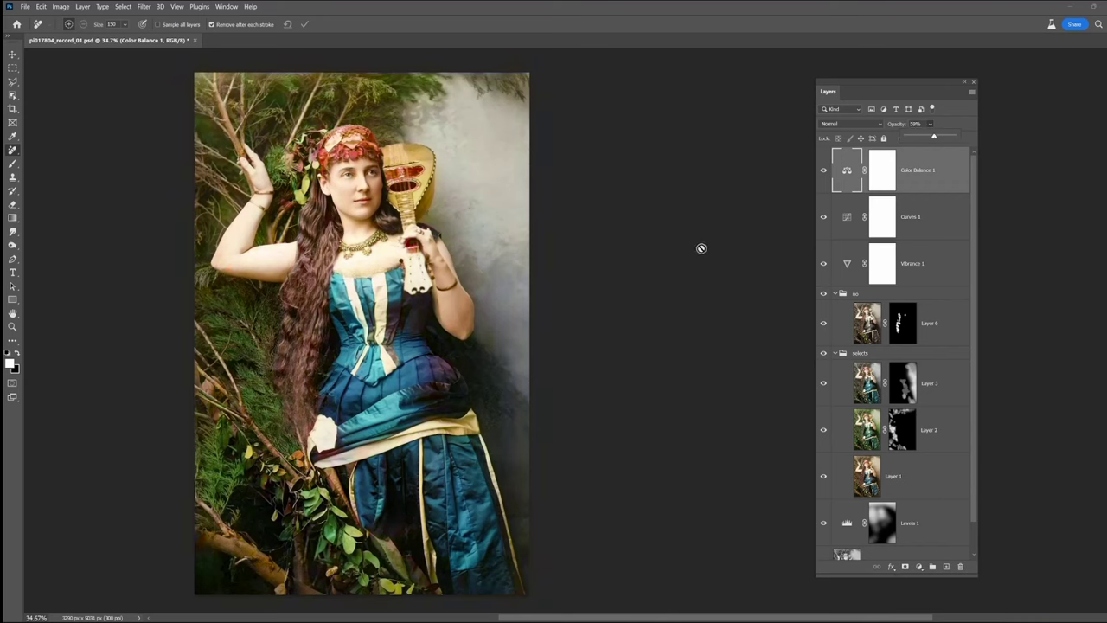